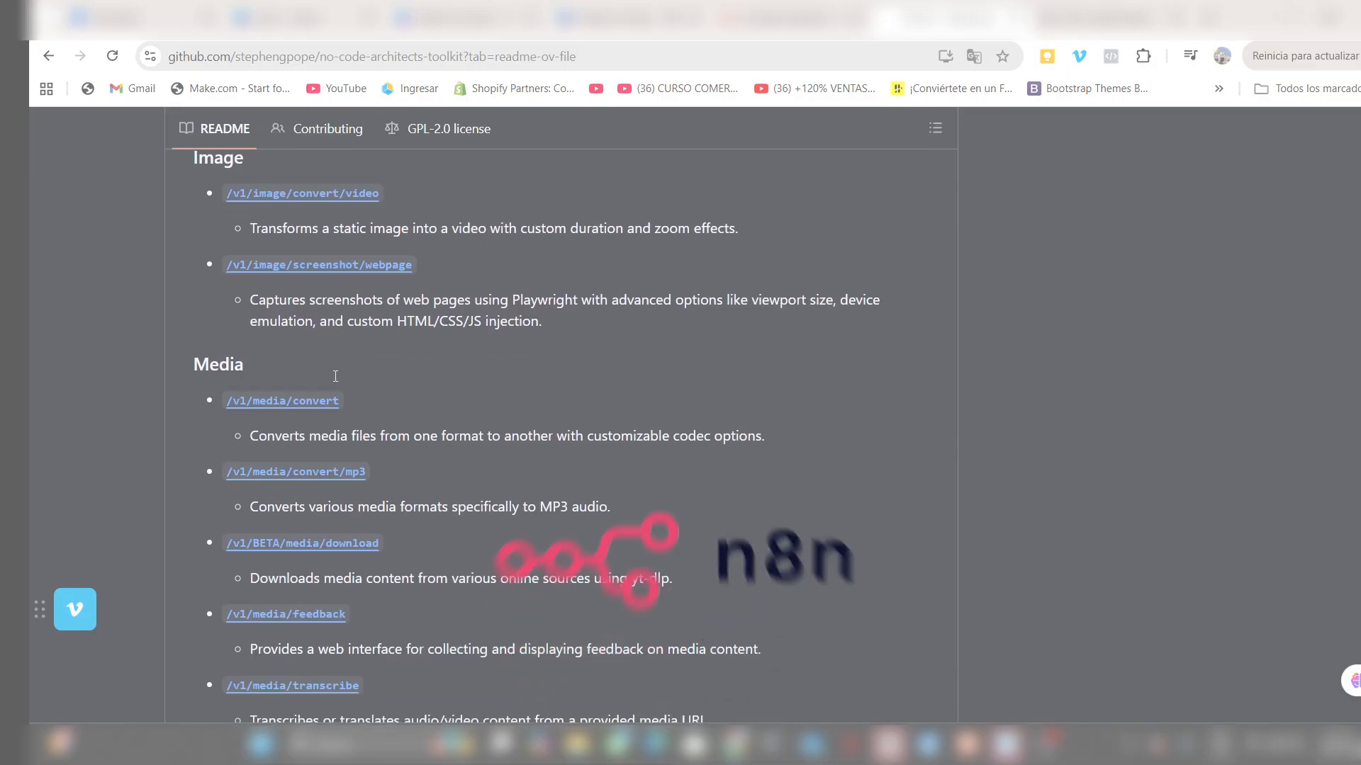
# - Examine the media, S3, toolkit and video endpoints listed in the no-code-architects-toolkit README
pyautogui.scroll(-3, 335, 379)
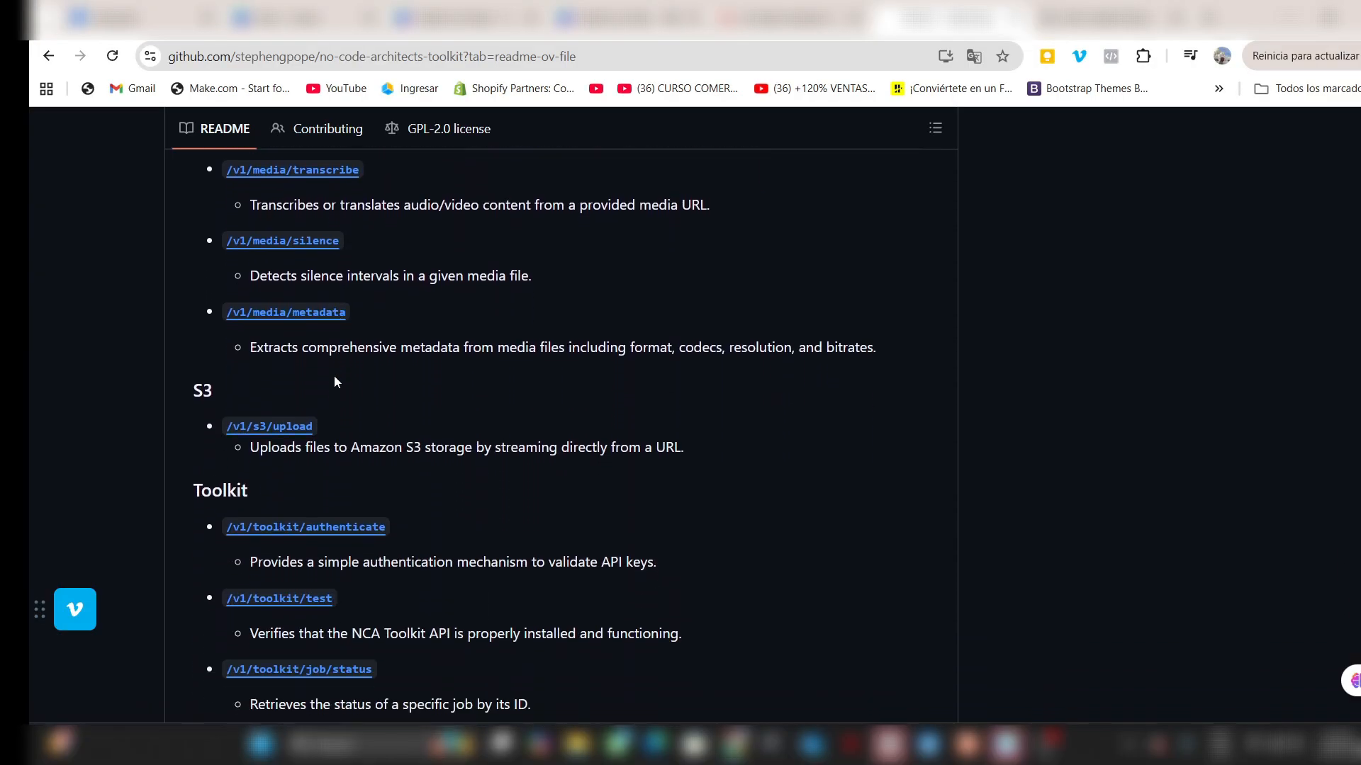
pyautogui.scroll(-3, 335, 380)
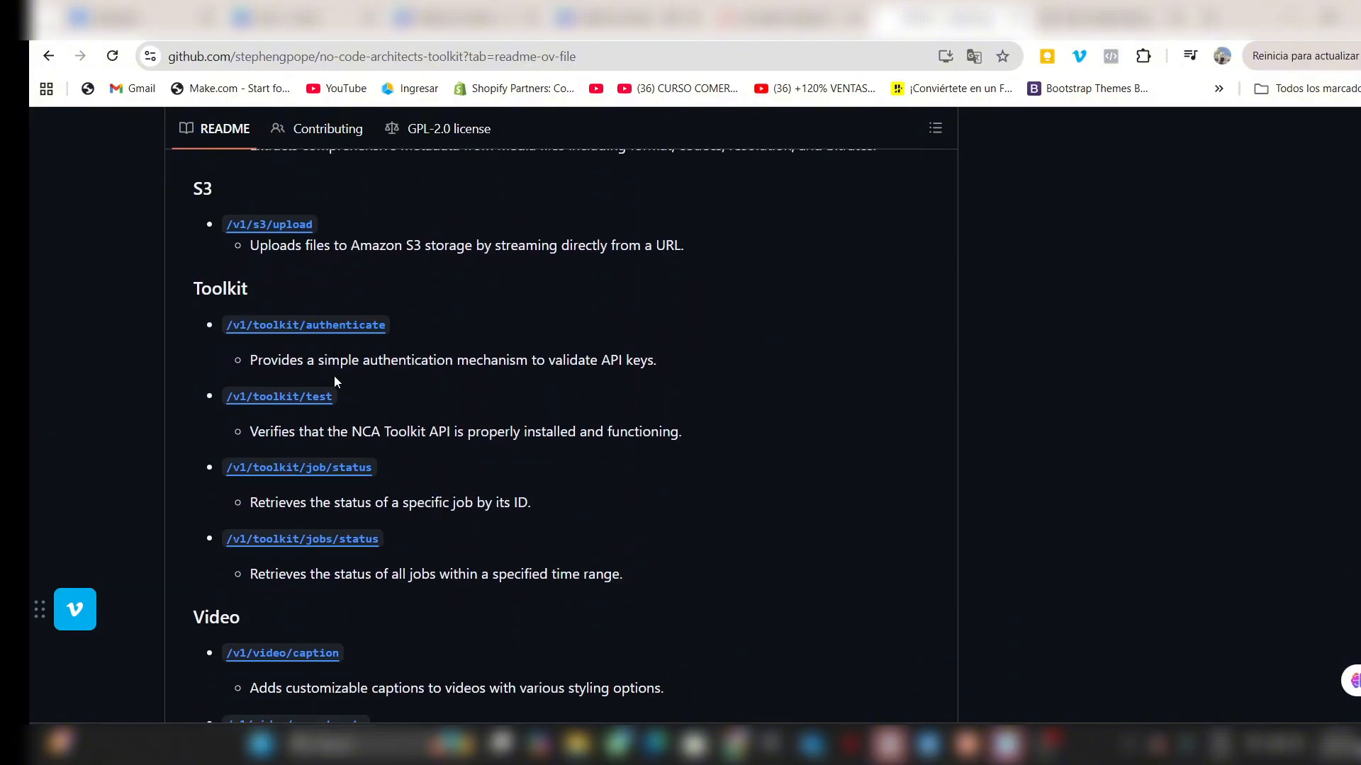
pyautogui.scroll(-7, 335, 381)
pyautogui.scroll(-5, 345, 343)
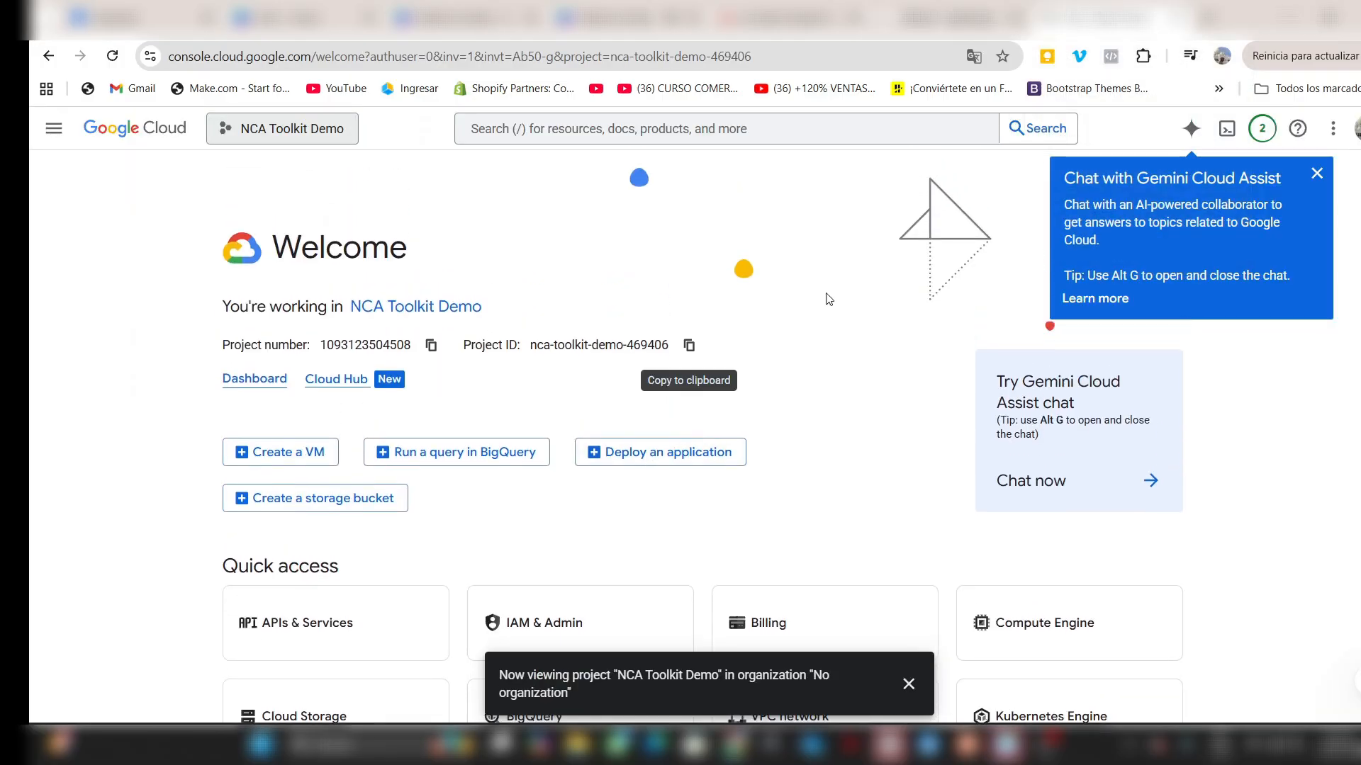
# - Dismiss the Gemini Cloud Assist tip and the project notification on the Google Cloud welcome page
pyautogui.click(1316, 176)
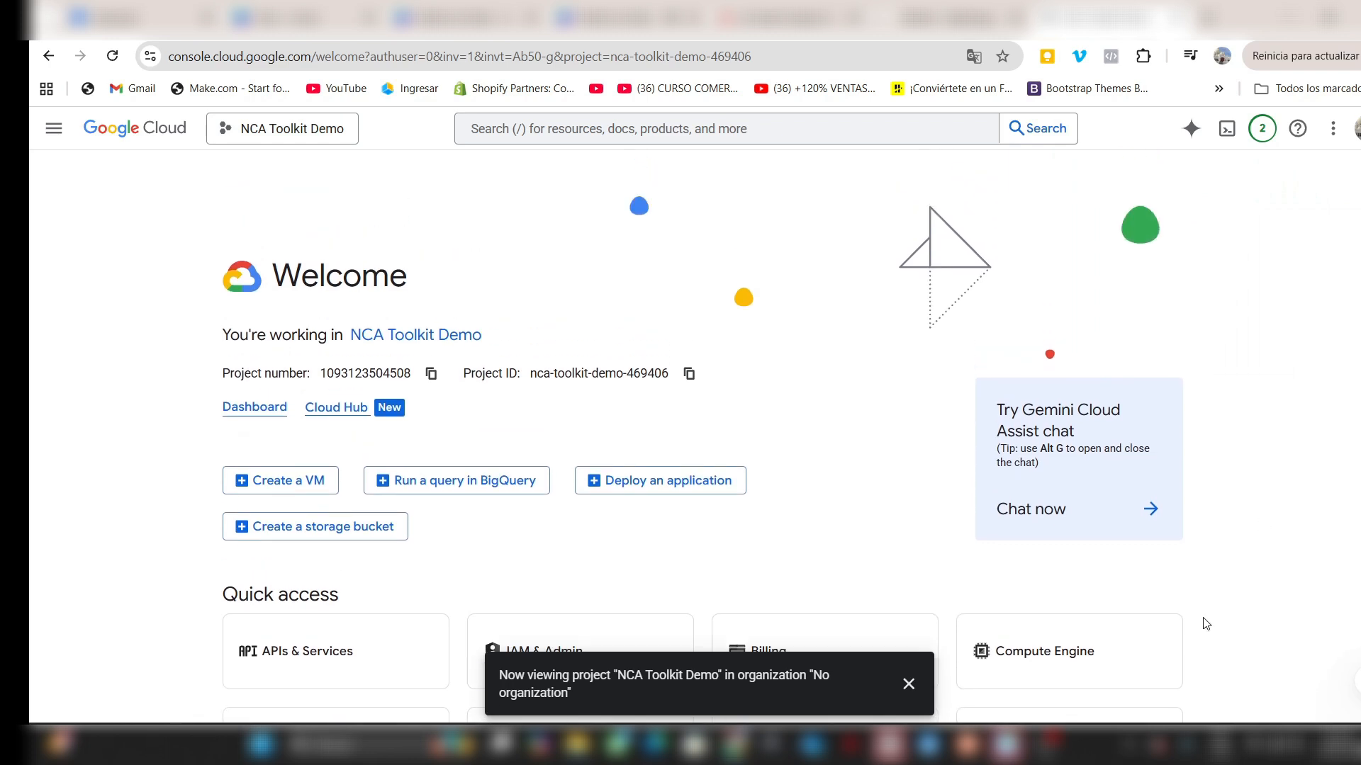
pyautogui.click(909, 683)
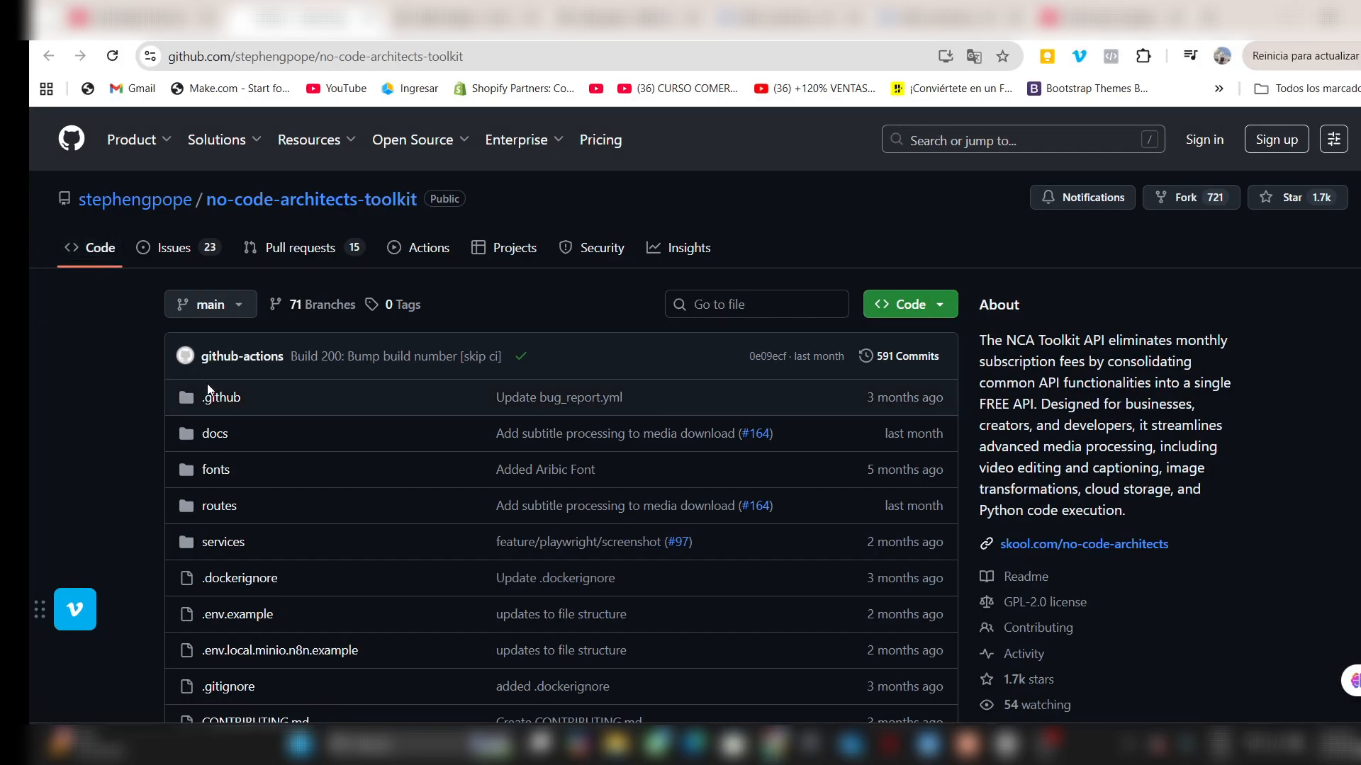
# - Review the no-code-architects-toolkit repository on GitHub, from its file list through the README introduction to the API Endpoints section
pyautogui.scroll(-1, 136, 459)
pyautogui.scroll(-8, 137, 466)
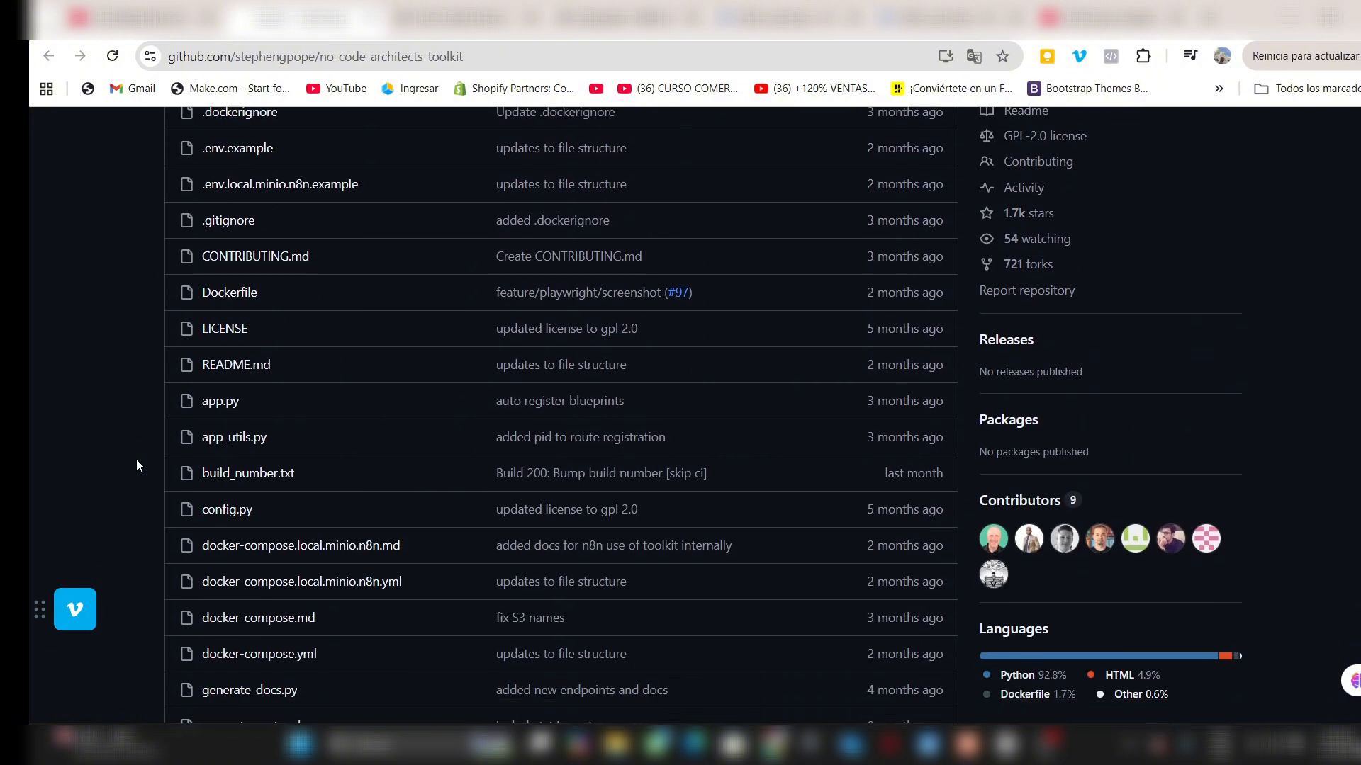
pyautogui.scroll(-1, 137, 465)
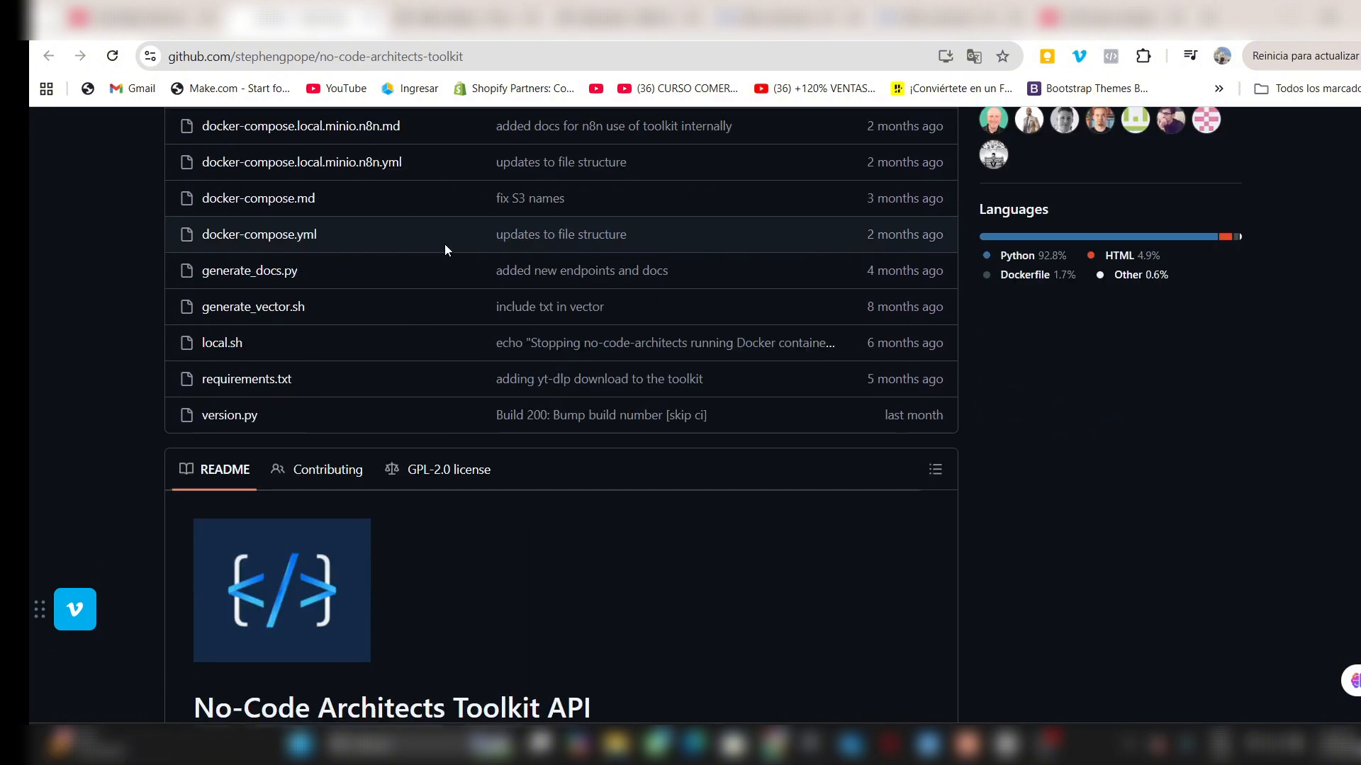
pyautogui.scroll(-6, 461, 358)
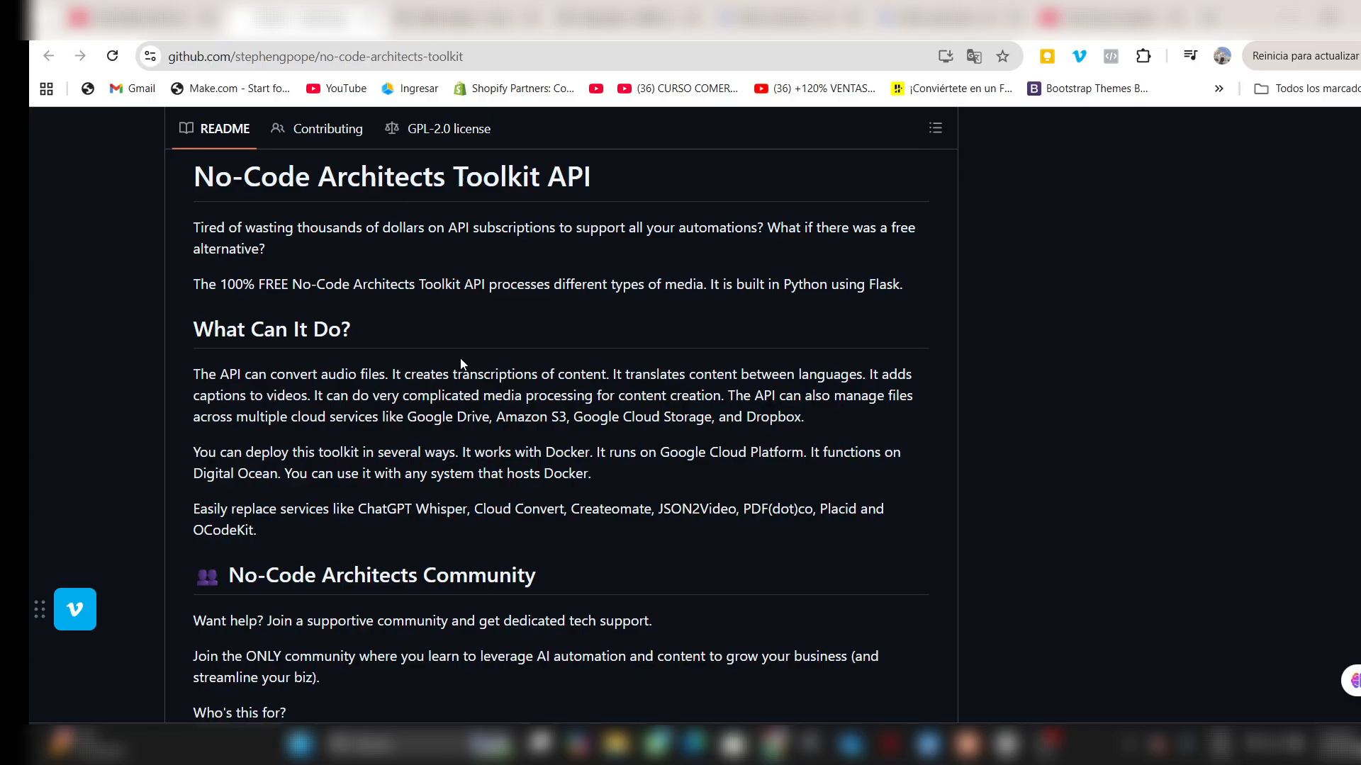
pyautogui.scroll(-4, 461, 364)
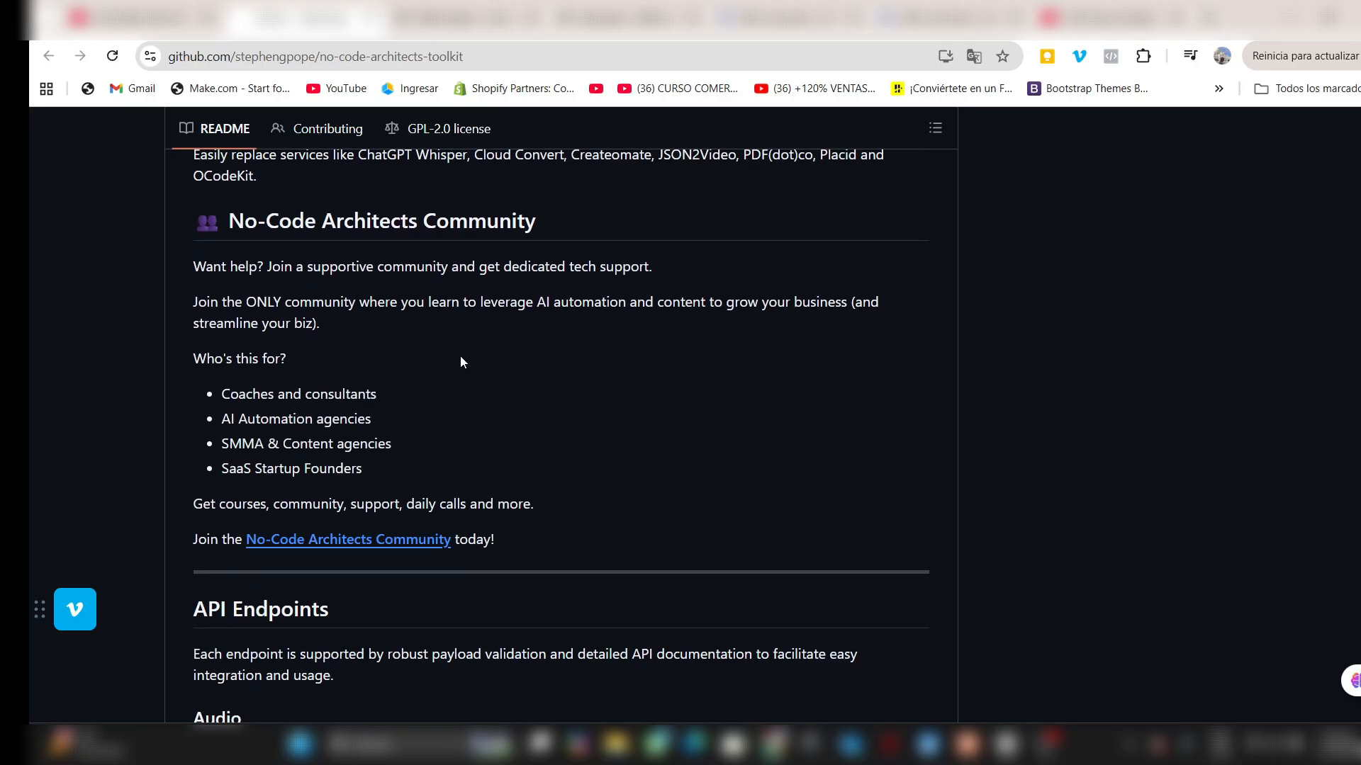
pyautogui.scroll(-4, 461, 363)
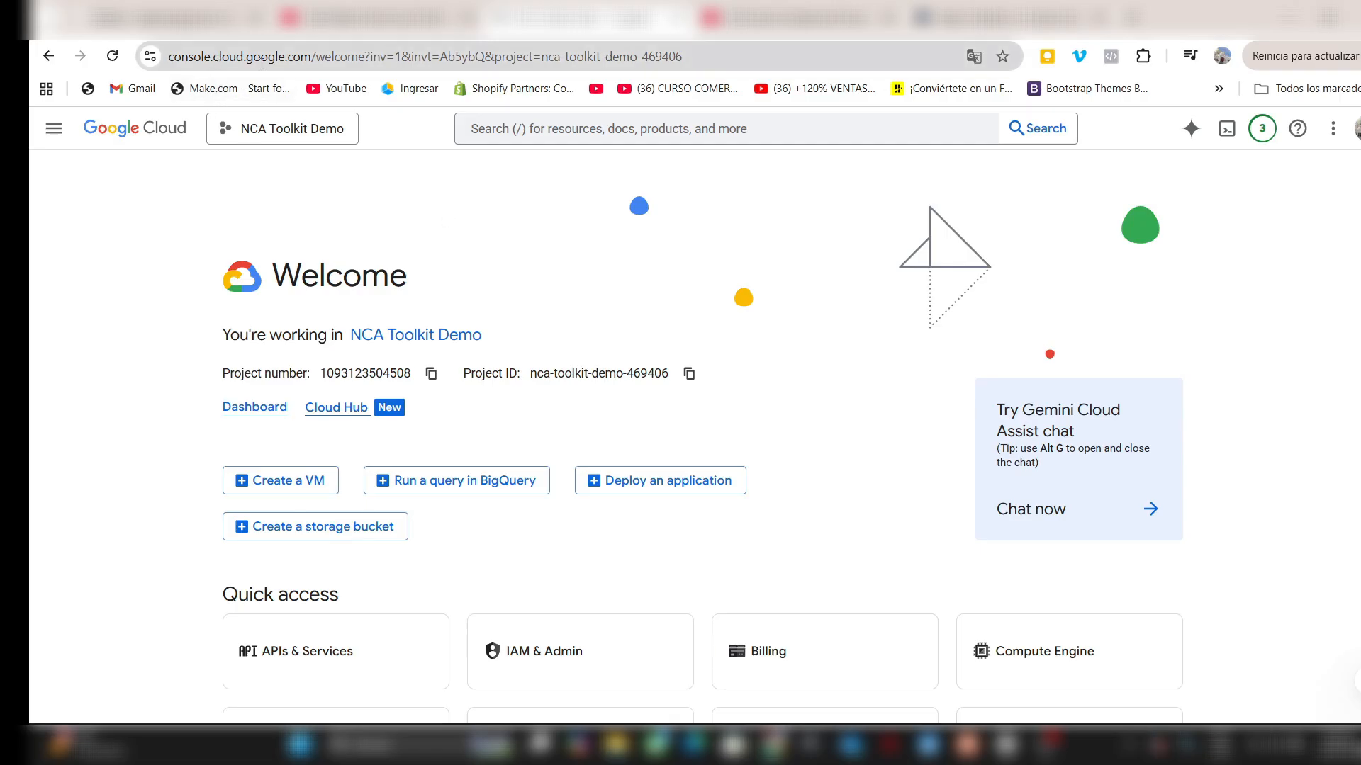
# - Check the signed-in Google account and create a project with the default name and no organization, selecting it from the notifications
pyautogui.click(1354, 128)
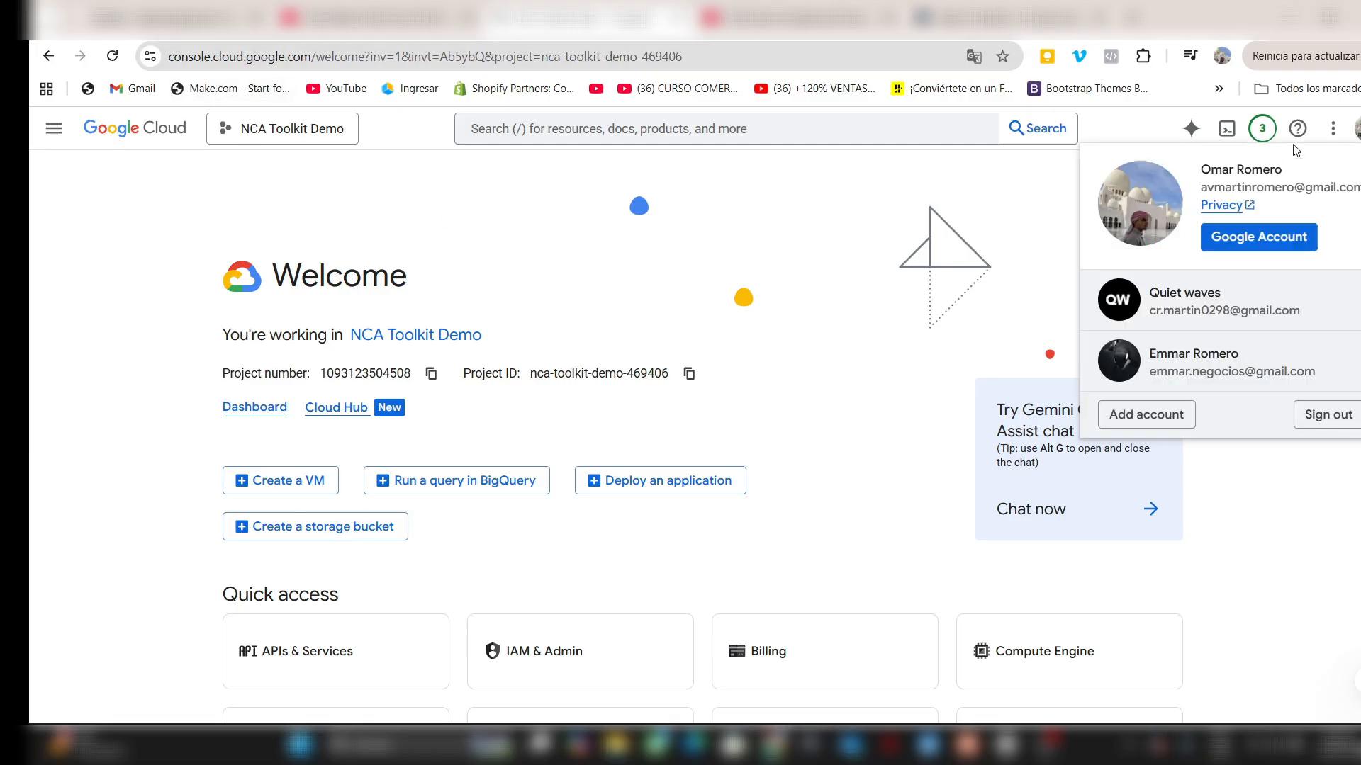
pyautogui.click(810, 182)
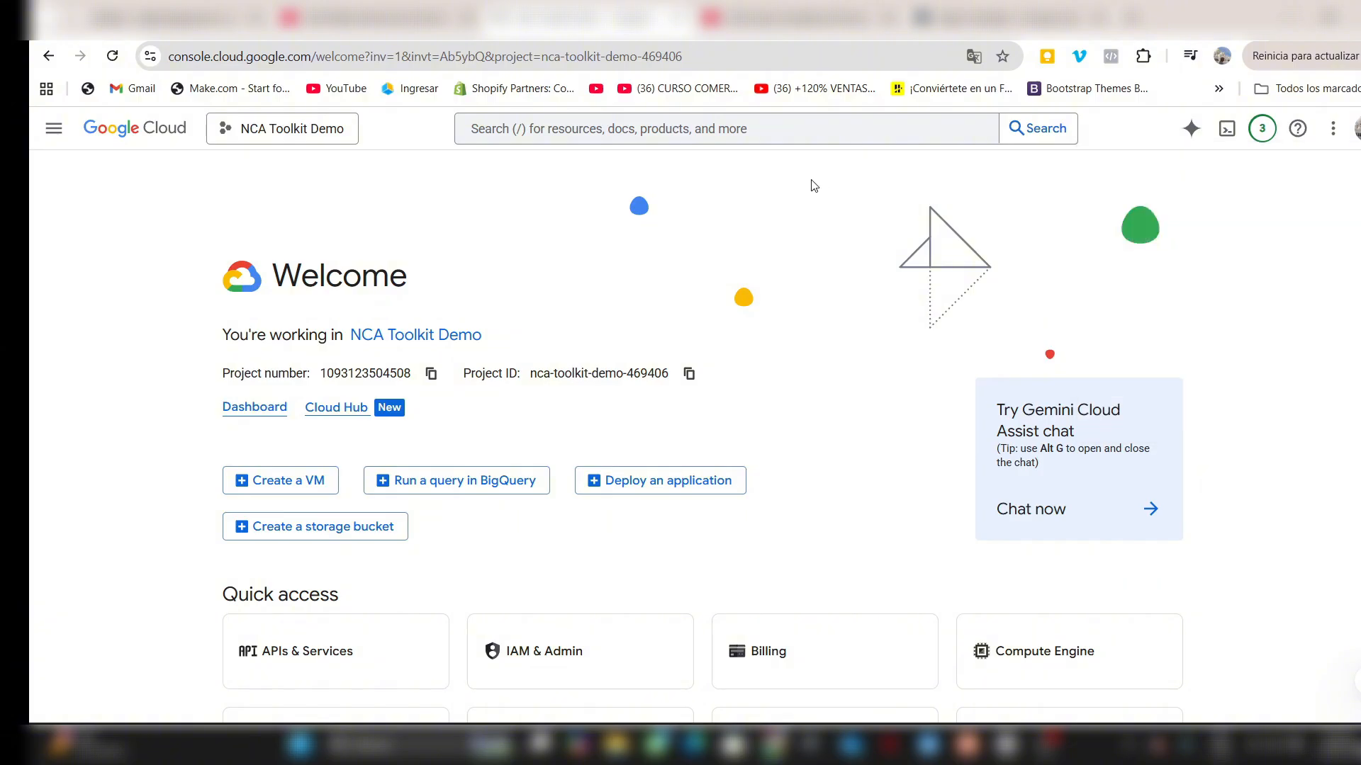
pyautogui.click(281, 126)
pyautogui.click(981, 195)
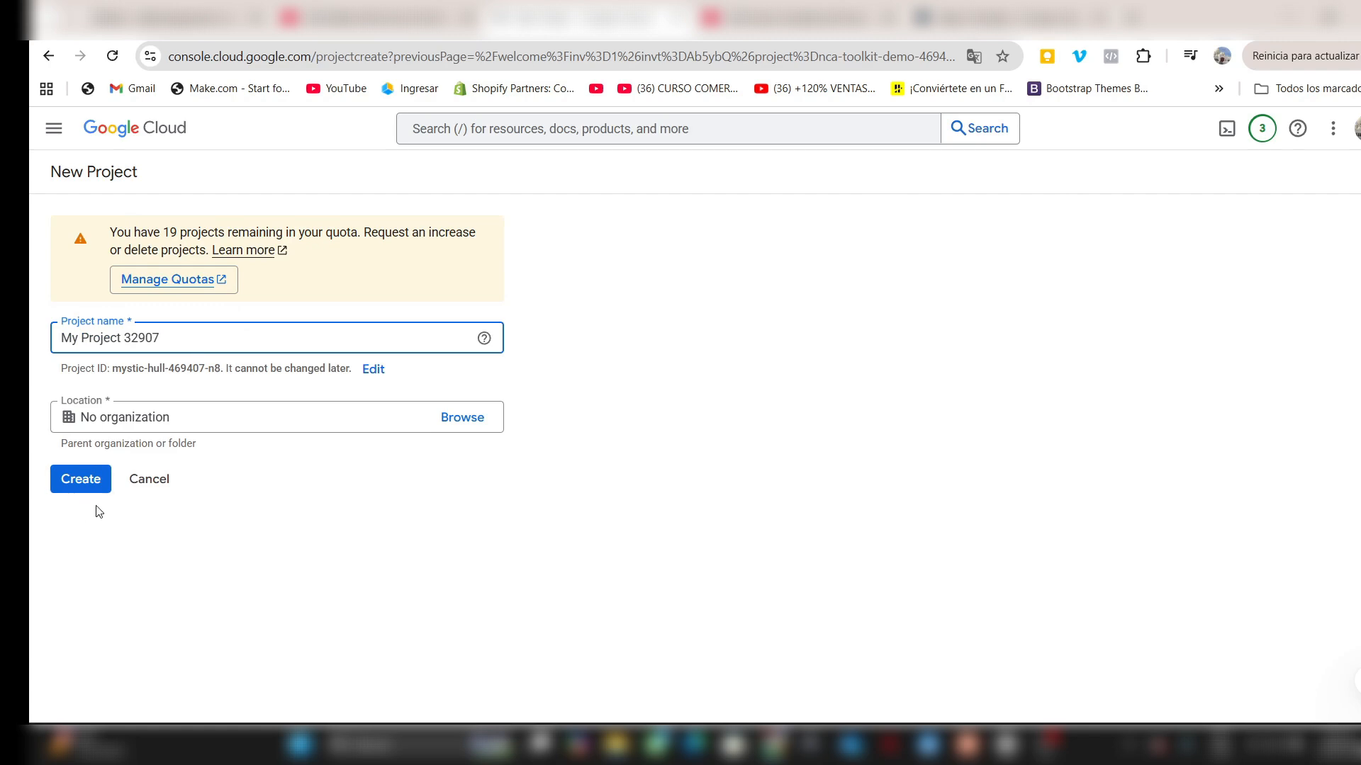
pyautogui.click(75, 479)
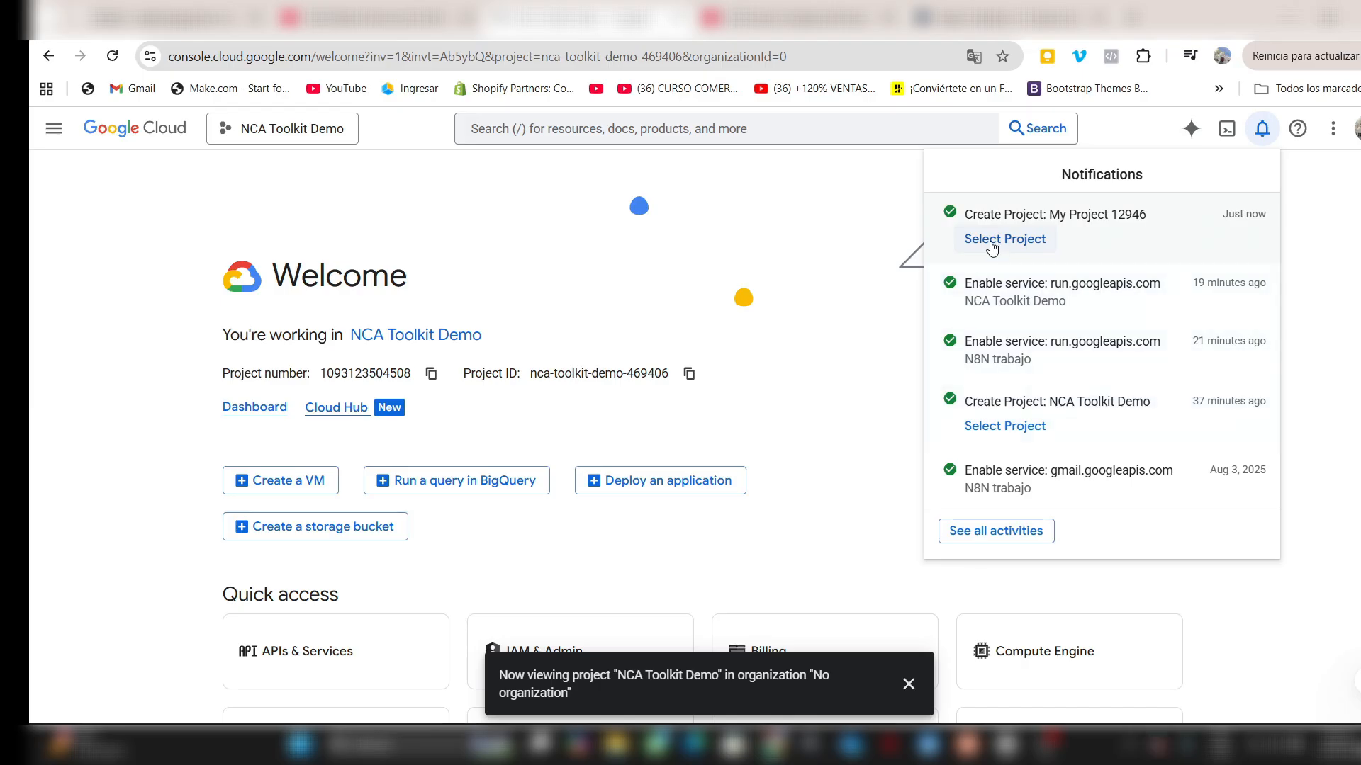
pyautogui.click(996, 241)
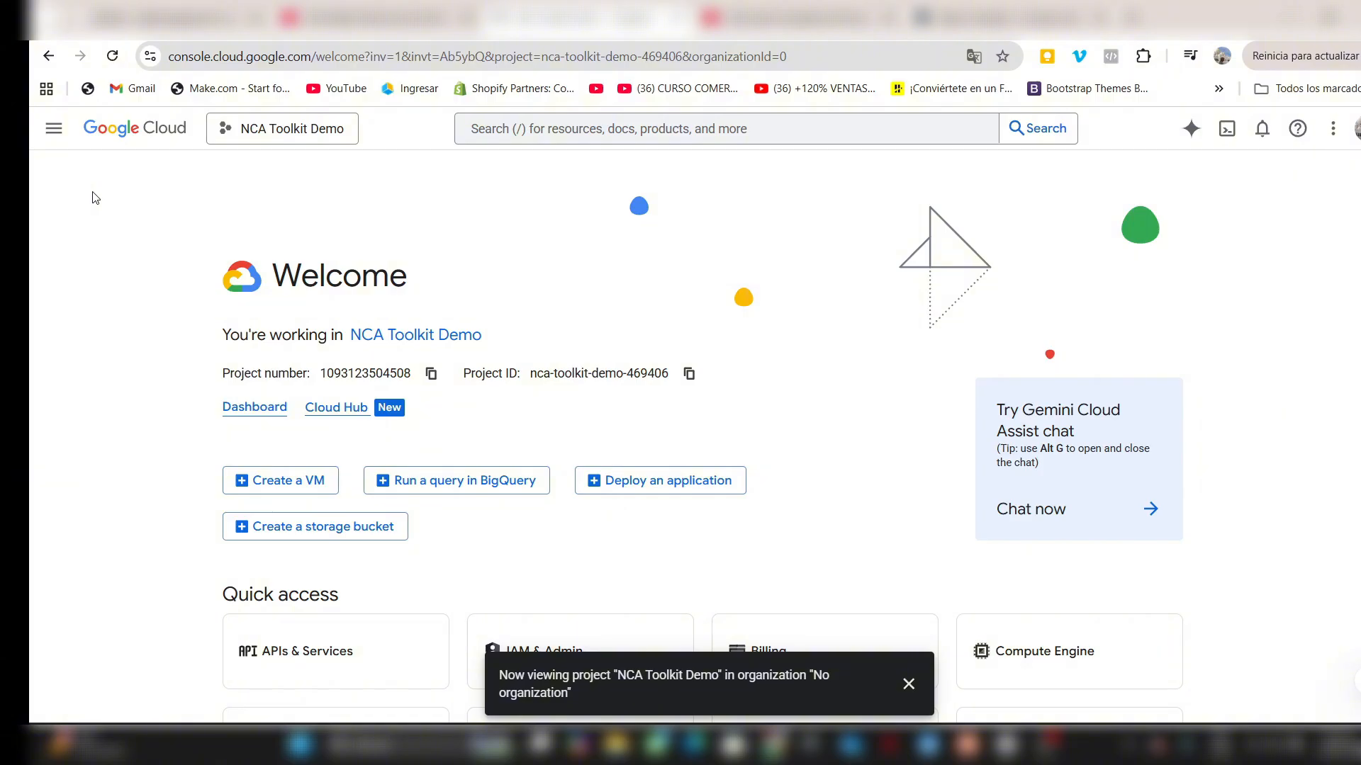
# - Open the API Library under APIs & Services and search it for "cloude storage"
pyautogui.click(53, 128)
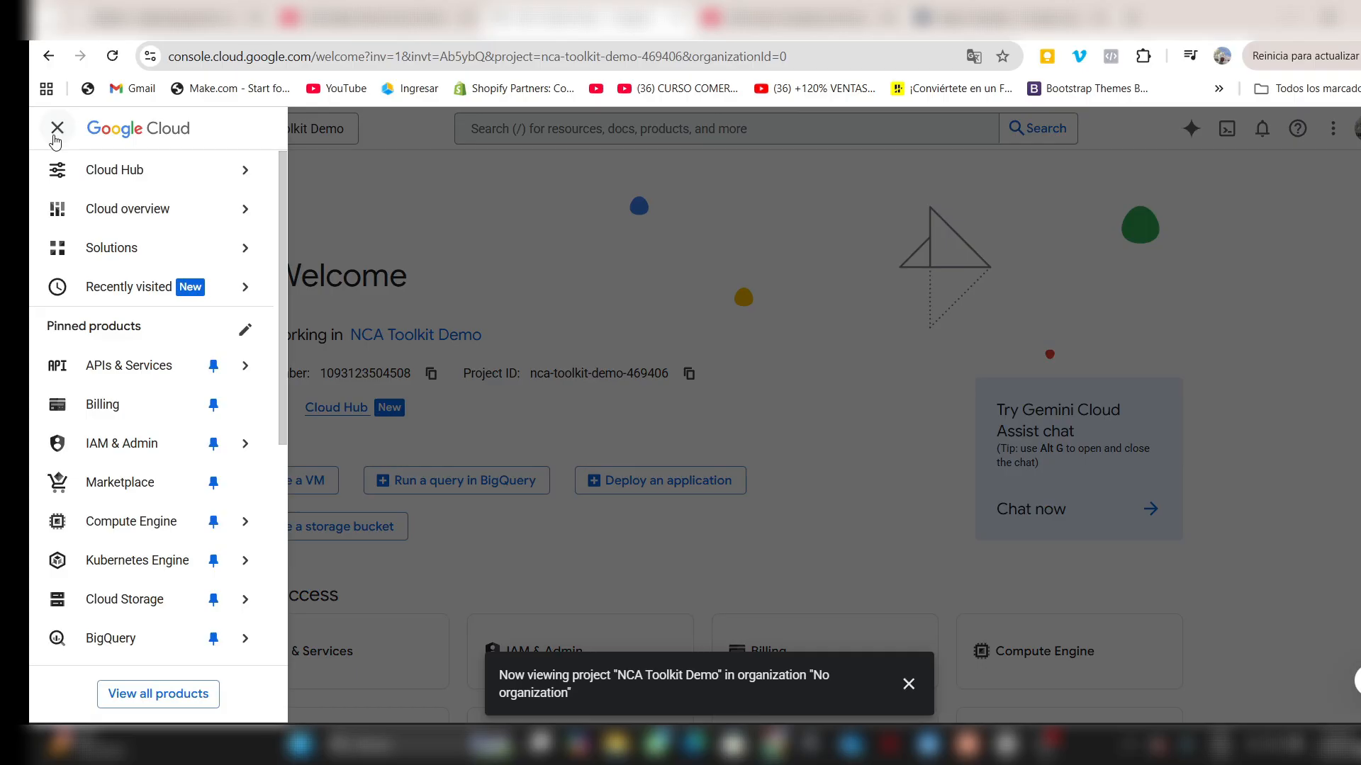
pyautogui.click(124, 374)
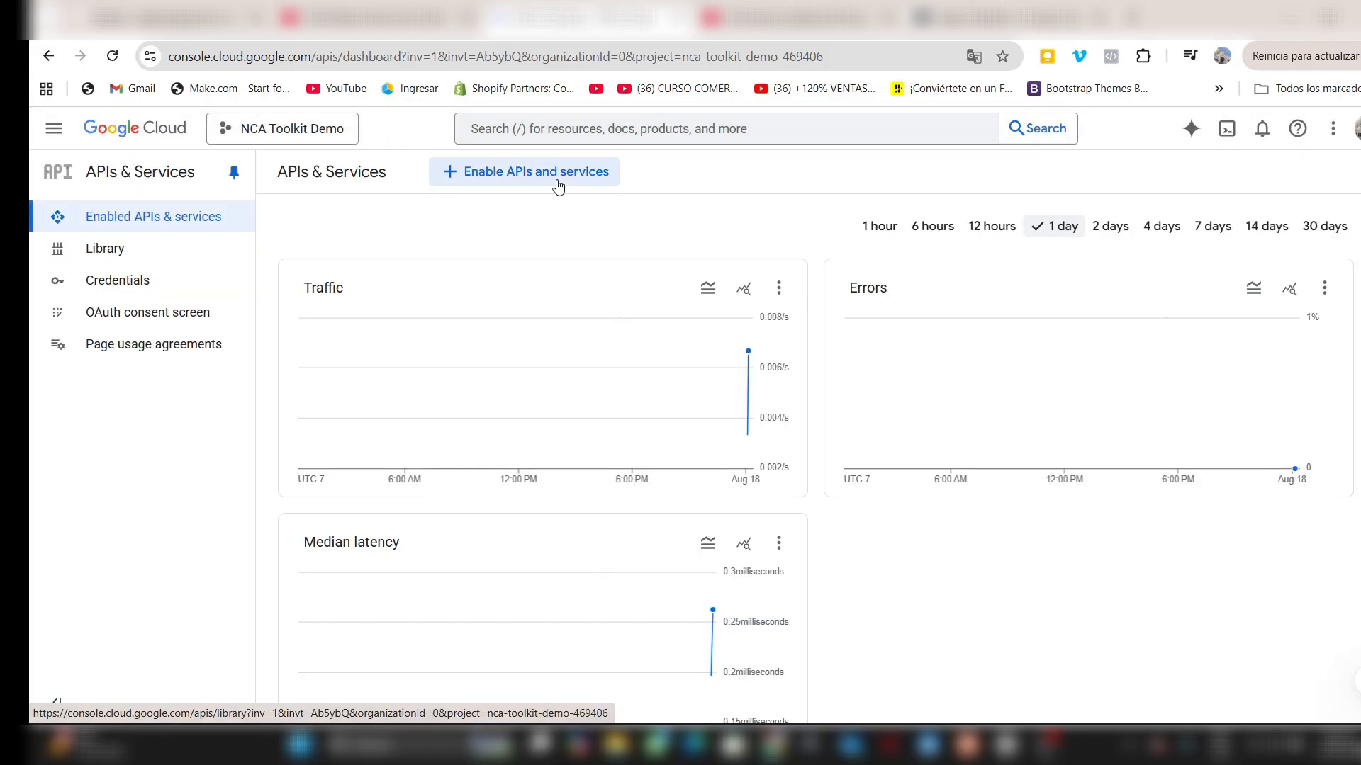
pyautogui.click(557, 183)
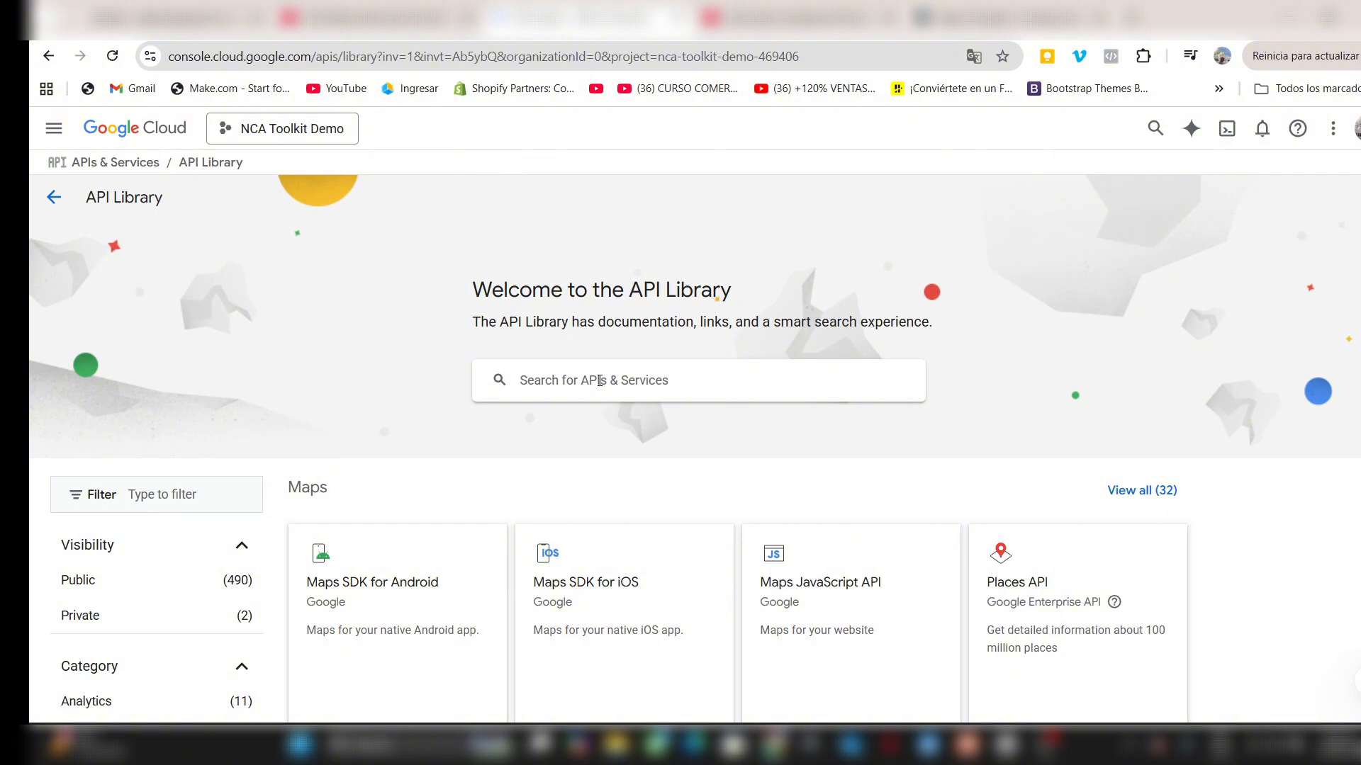
pyautogui.click(600, 380)
pyautogui.write('cloude')
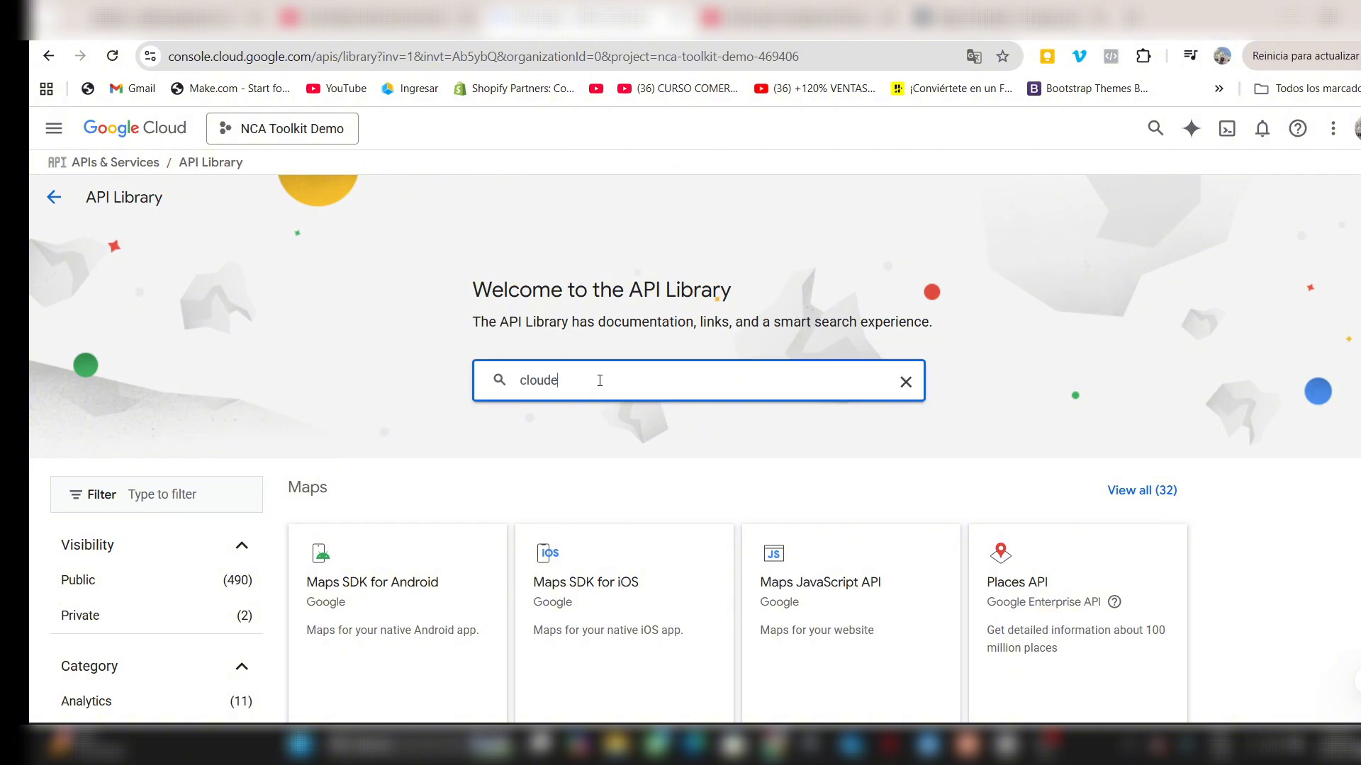
pyautogui.write(' storage')
pyautogui.press('Return')
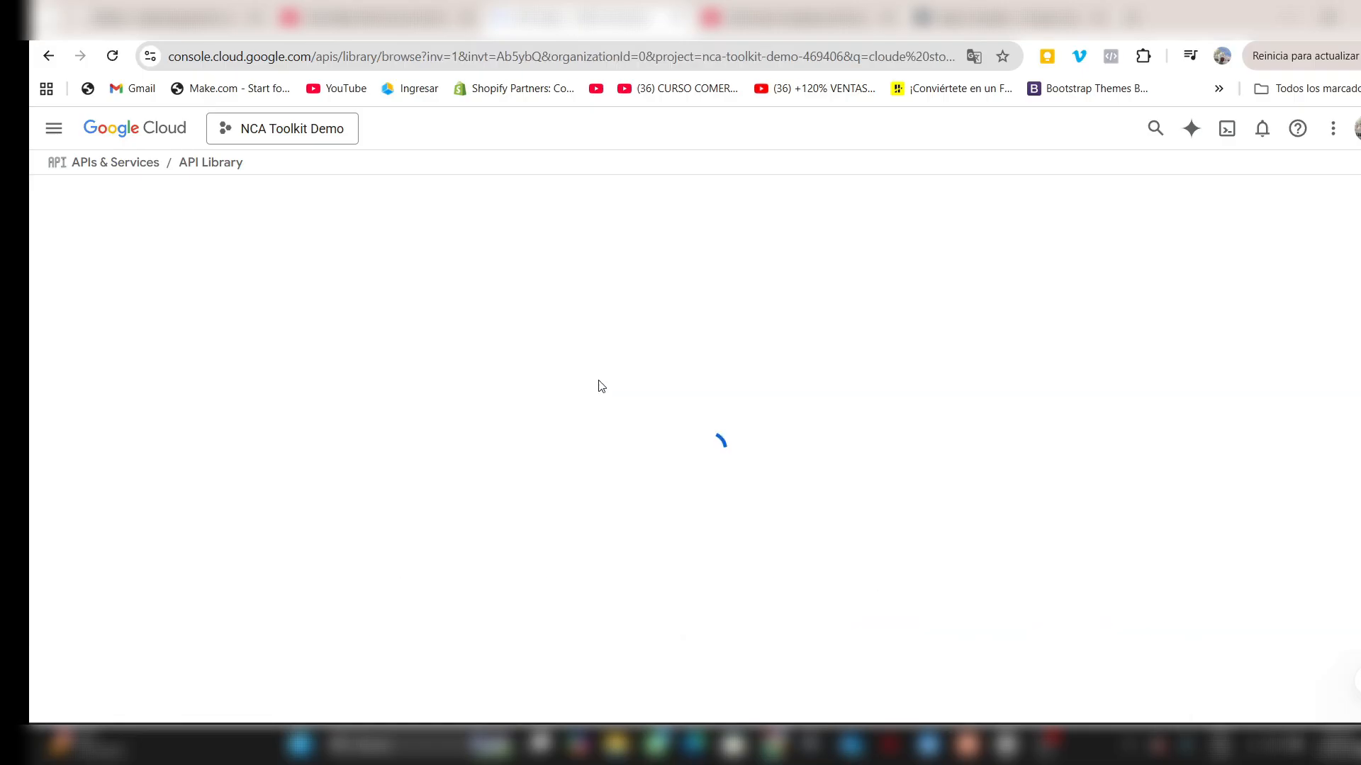
# - Open the Cloud Storage and Google Cloud Storage JSON API results in separate new browser tabs
pyautogui.scroll(-1, 798, 501)
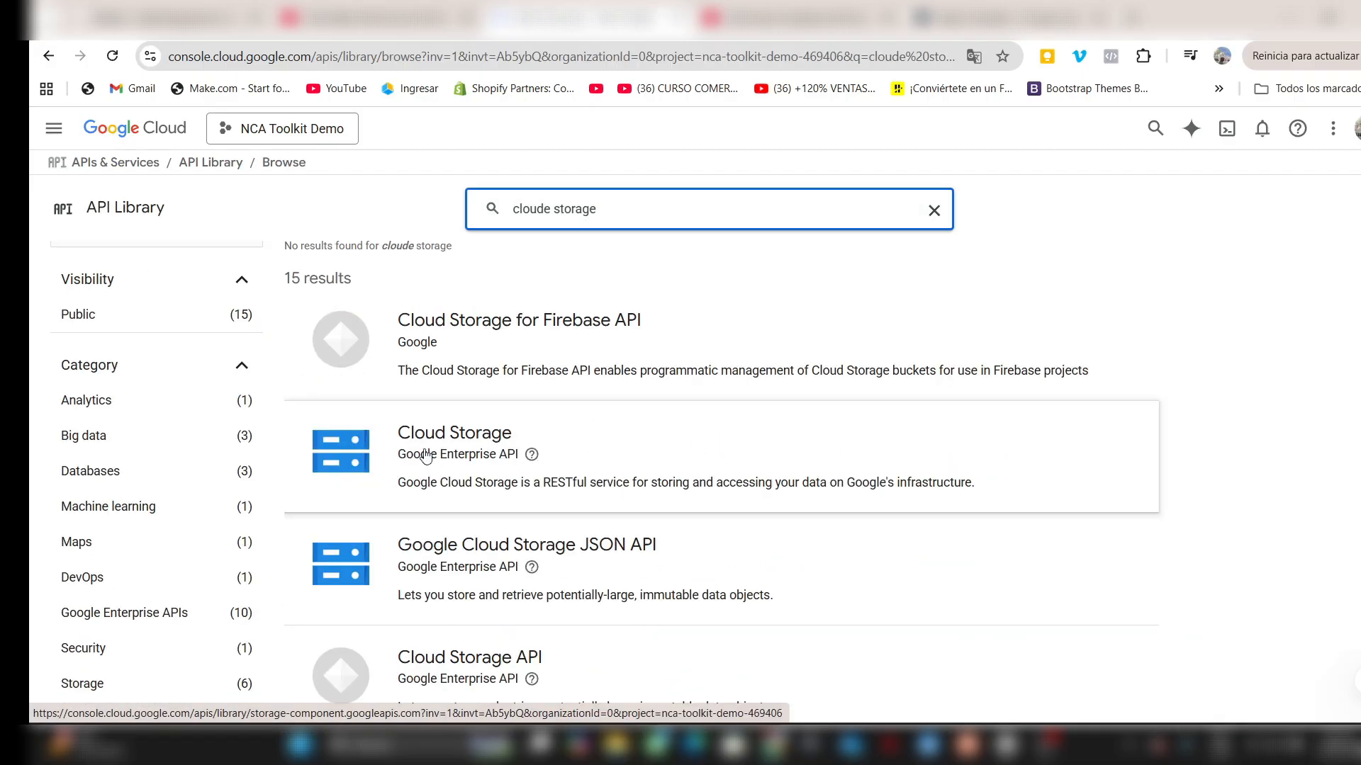
pyautogui.rightClick(459, 454)
pyautogui.click(546, 474)
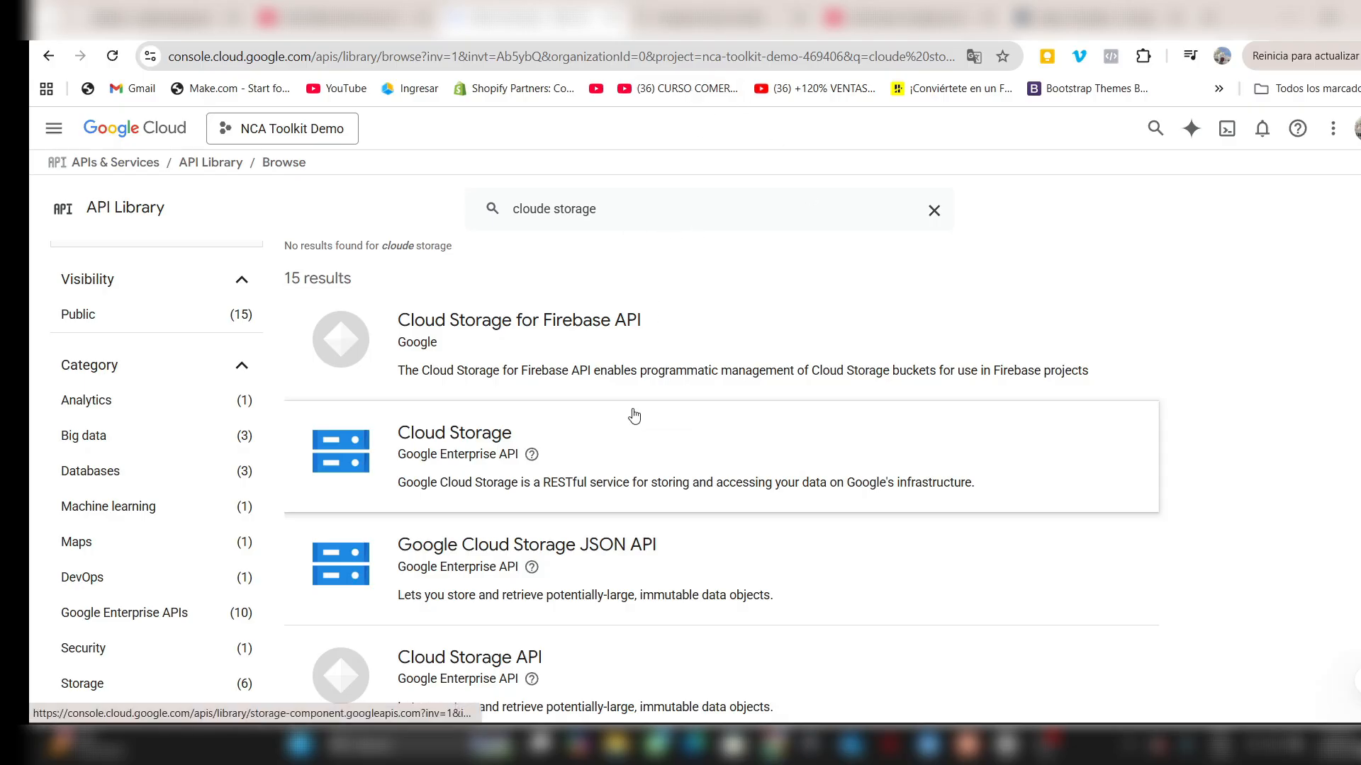
pyautogui.rightClick(464, 568)
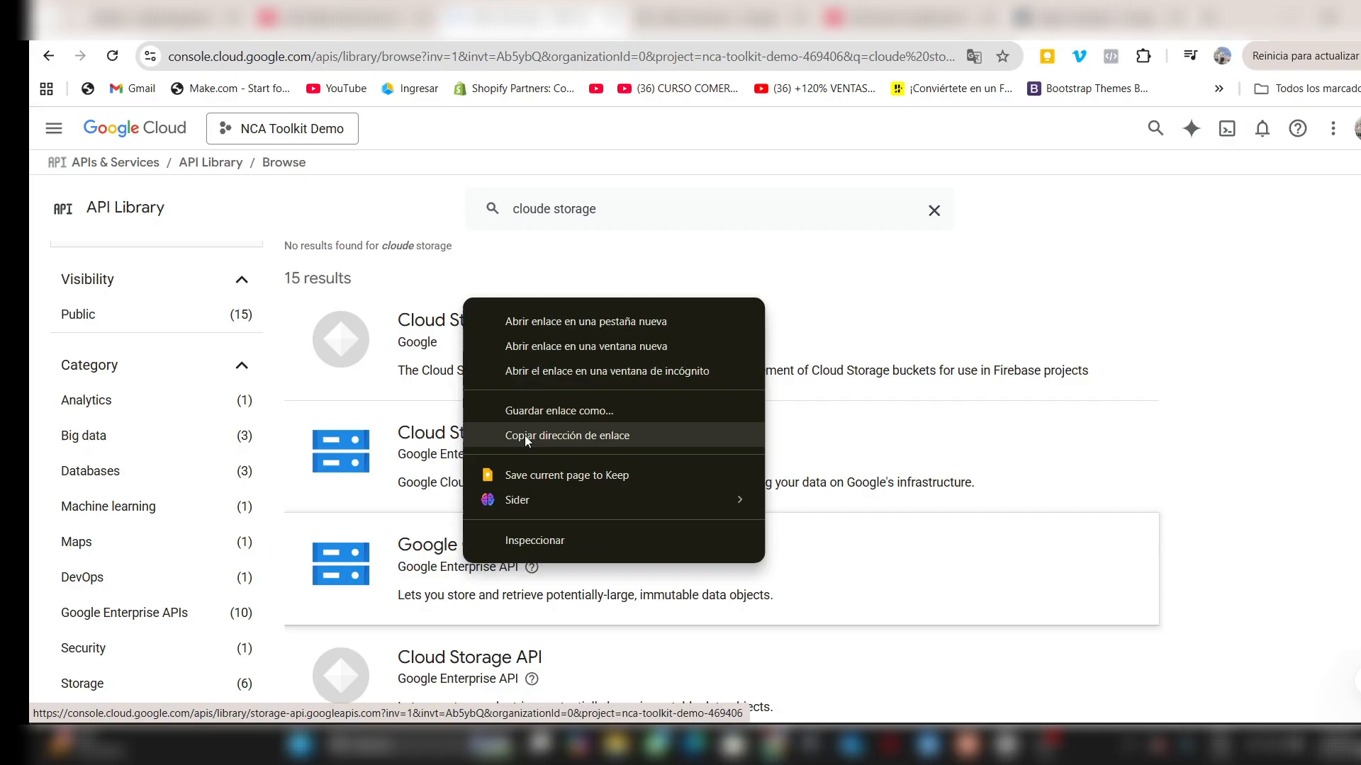
pyautogui.click(528, 323)
# - Search the API Library for "cloude run admin api" and open the Cloud Run Admin API in a new browser tab
pyautogui.scroll(1, 574, 414)
pyautogui.doubleClick(554, 211)
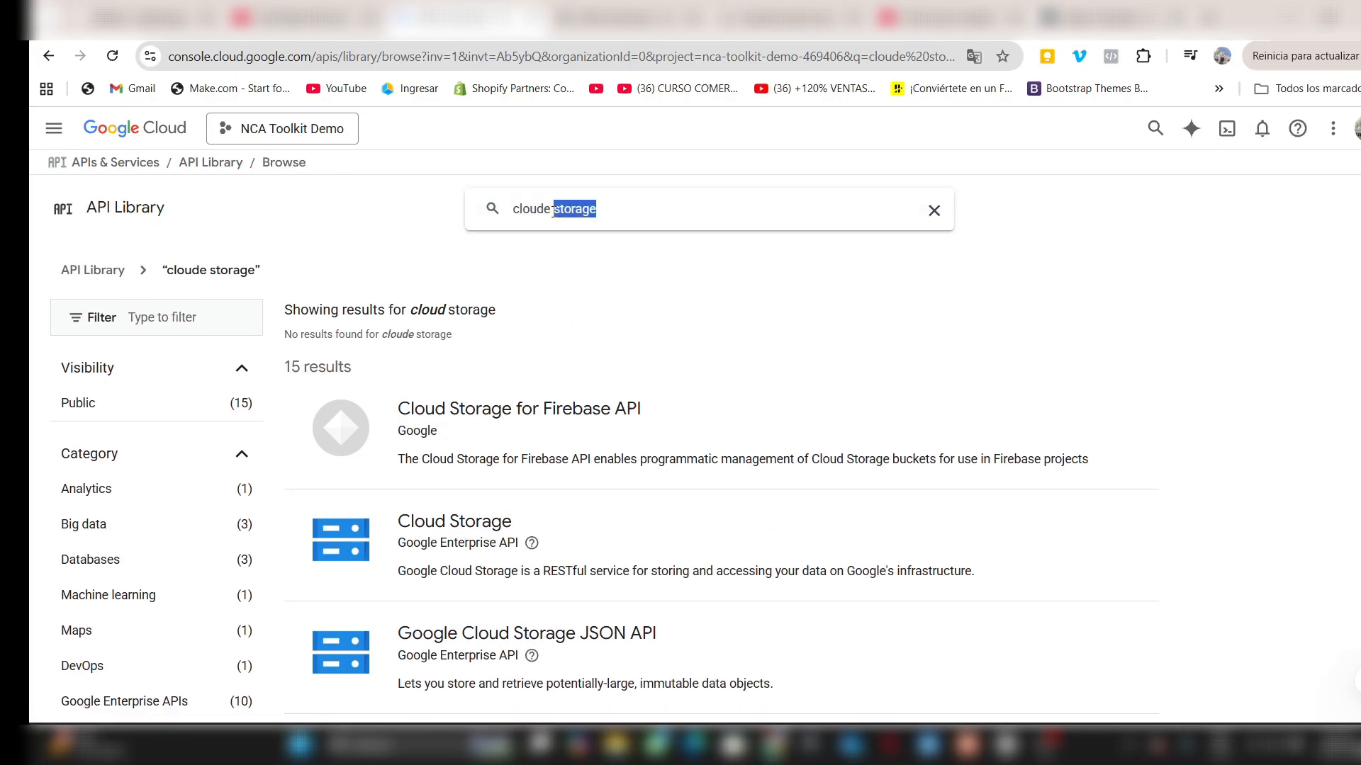
pyautogui.write('run ')
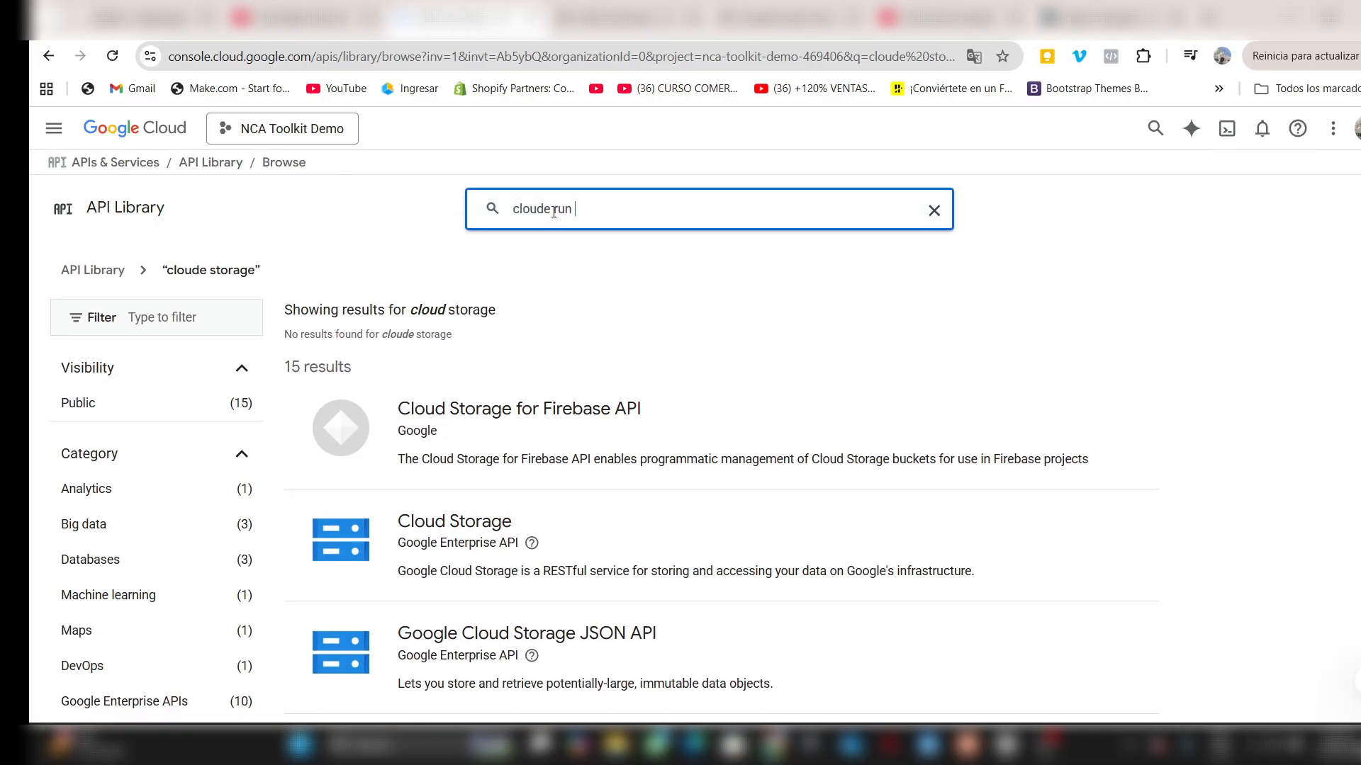
pyautogui.write('admin api')
pyautogui.press('Return')
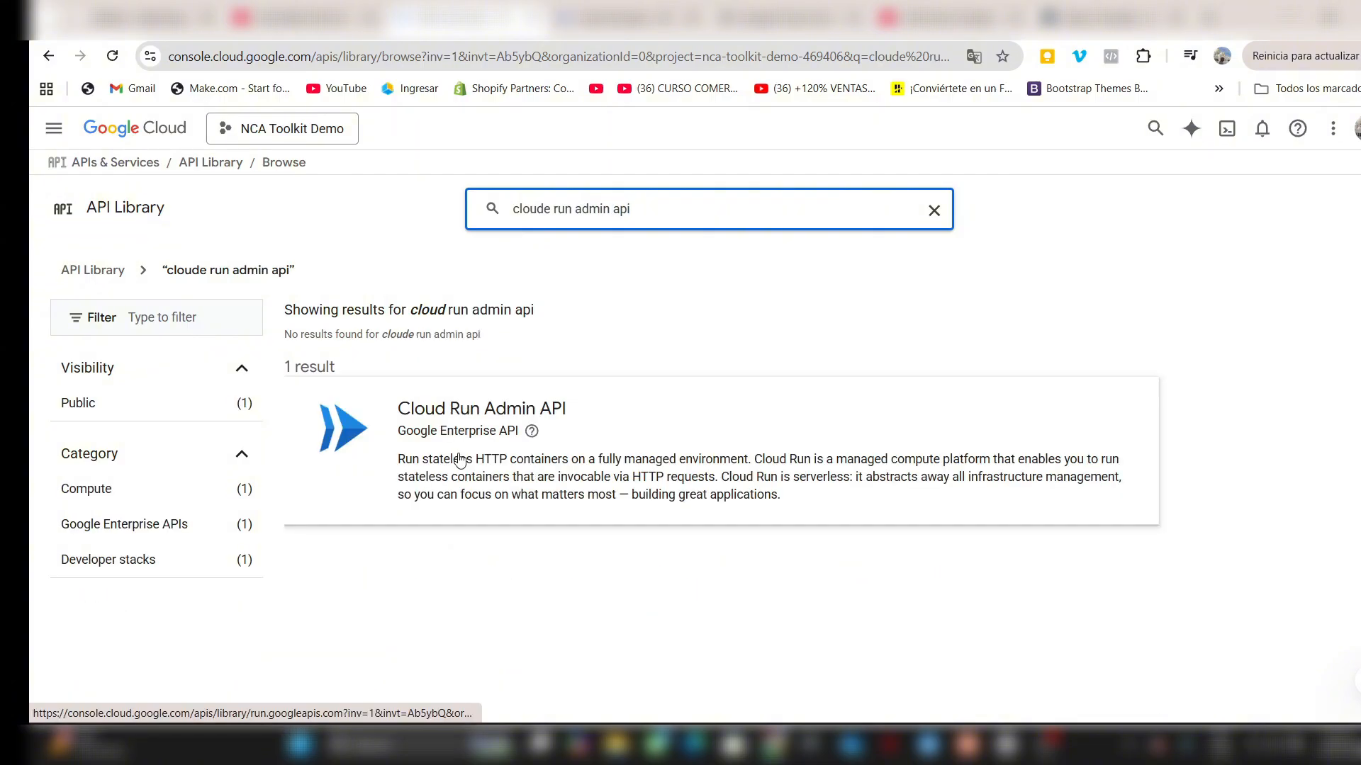
pyautogui.rightClick(459, 461)
pyautogui.click(517, 476)
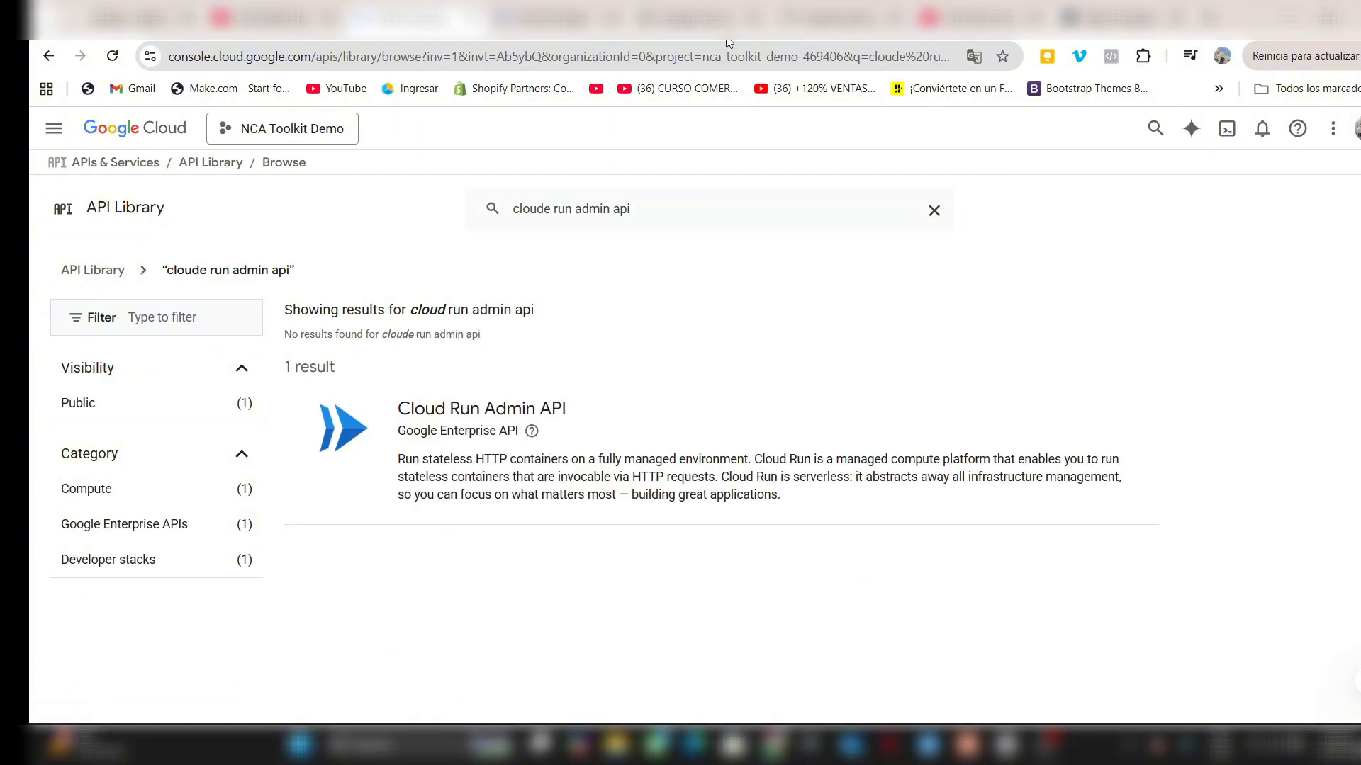
# - Check whether Cloud Storage, Google Cloud Storage JSON API and Cloud Run Admin API are enabled on their product pages
pyautogui.click(567, 17)
pyautogui.click(640, 10)
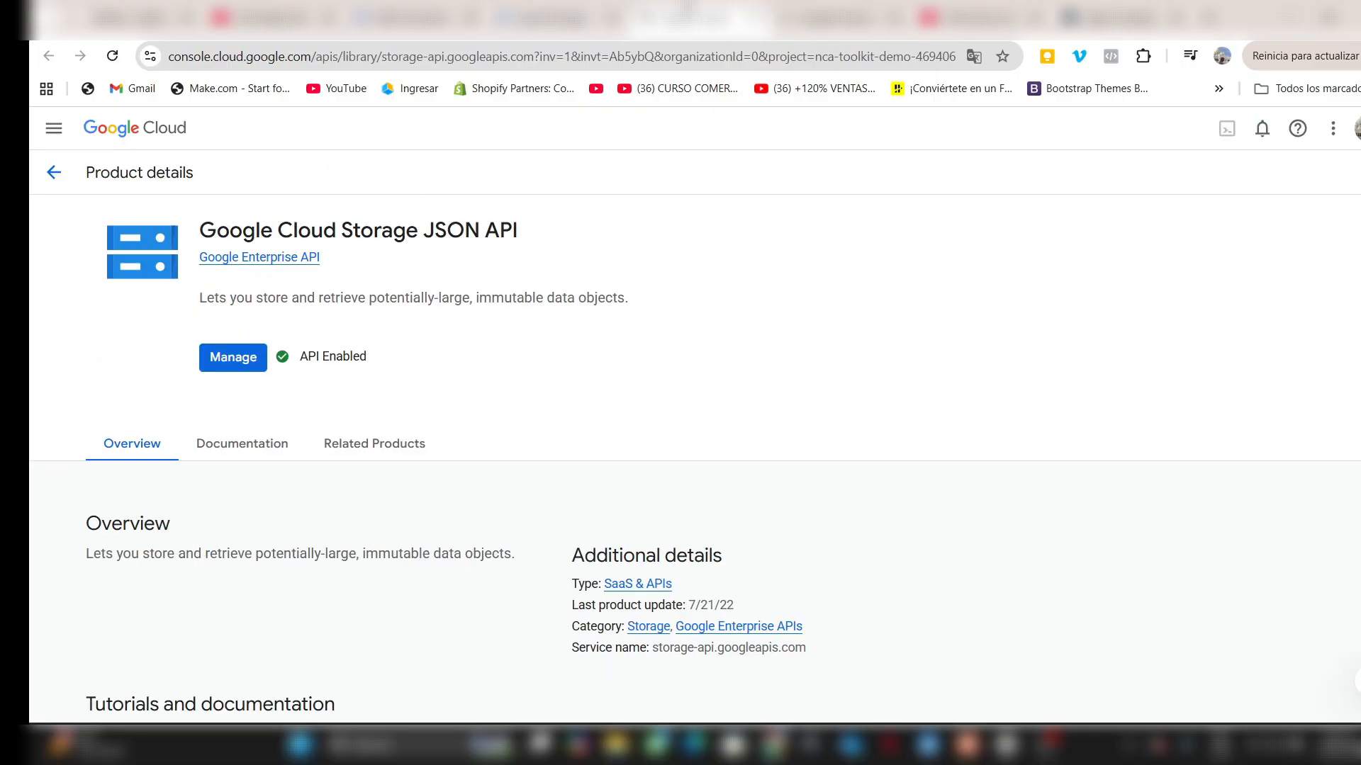
pyautogui.click(839, 15)
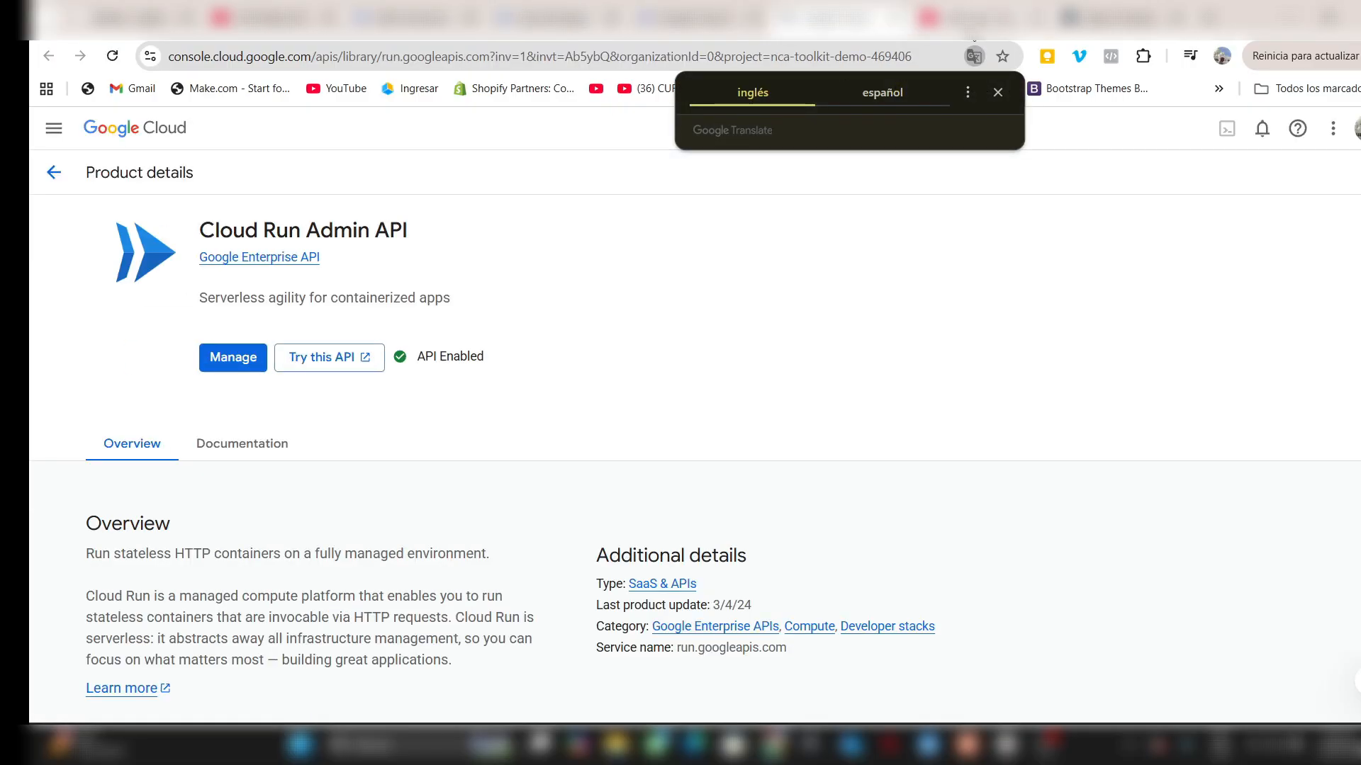
pyautogui.click(998, 92)
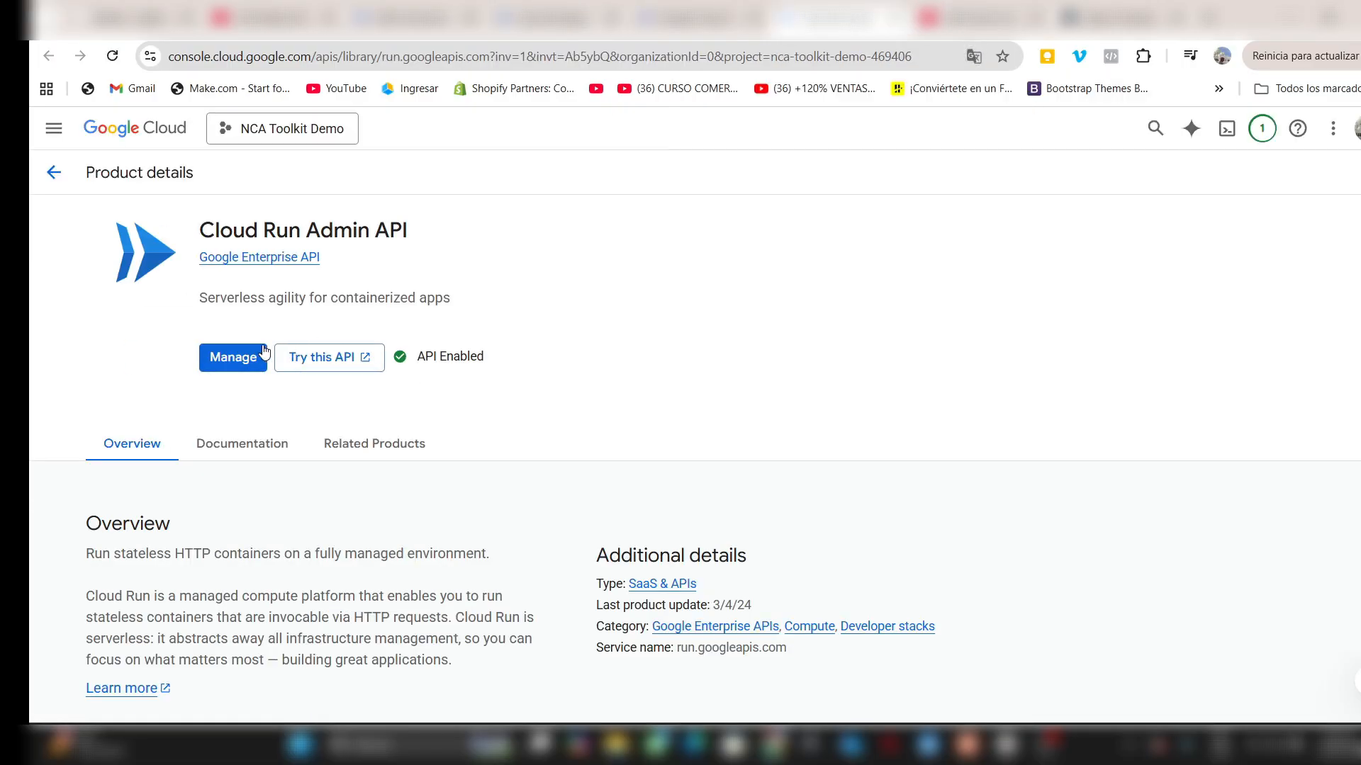
pyautogui.click(560, 17)
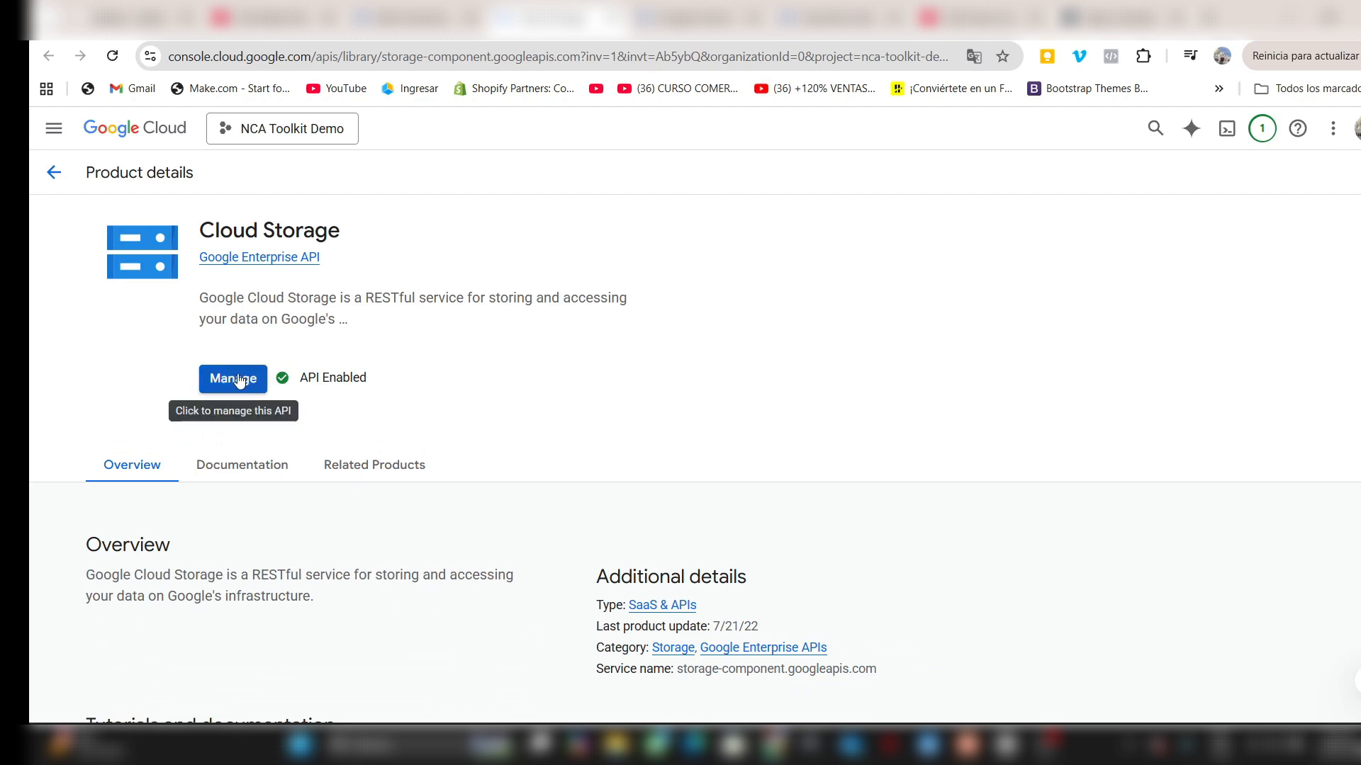
pyautogui.click(829, 17)
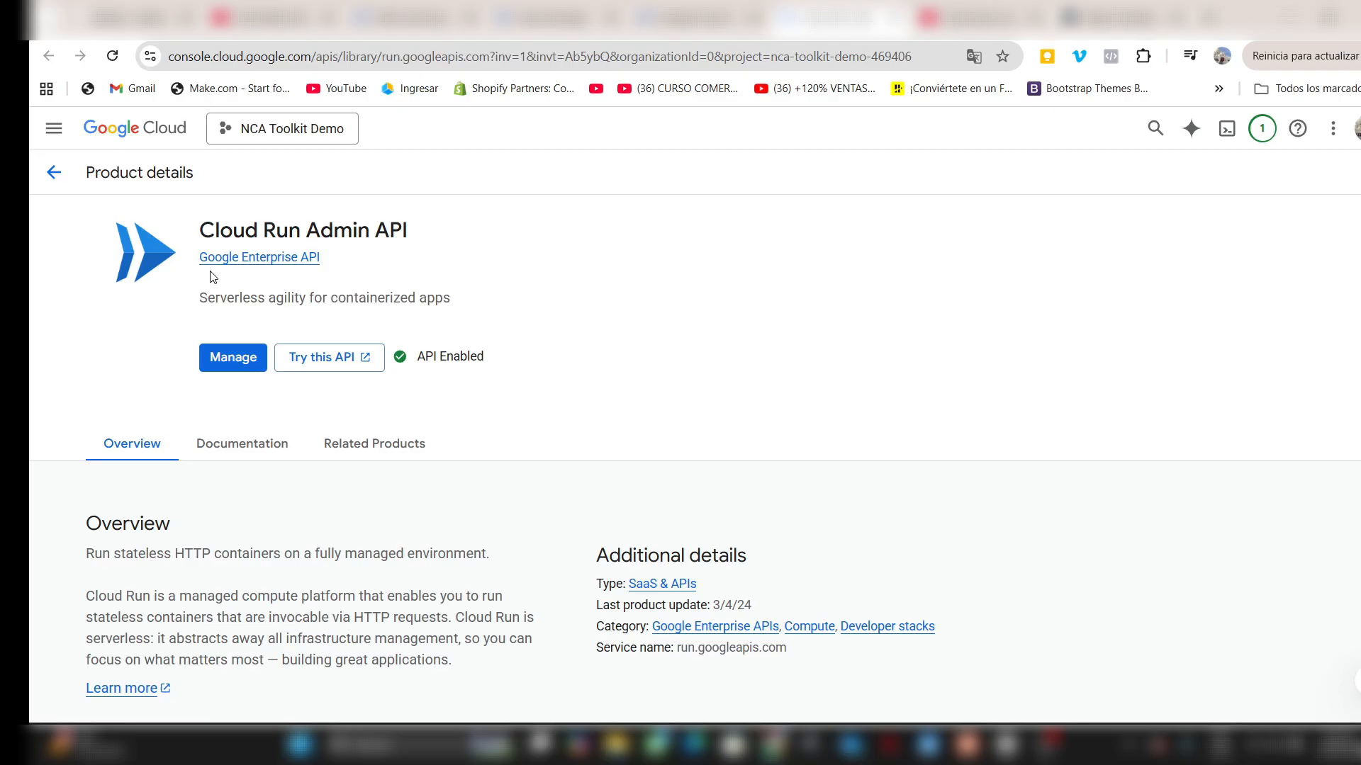
# - Open the project's Billing overview to check the billing account
pyautogui.click(56, 141)
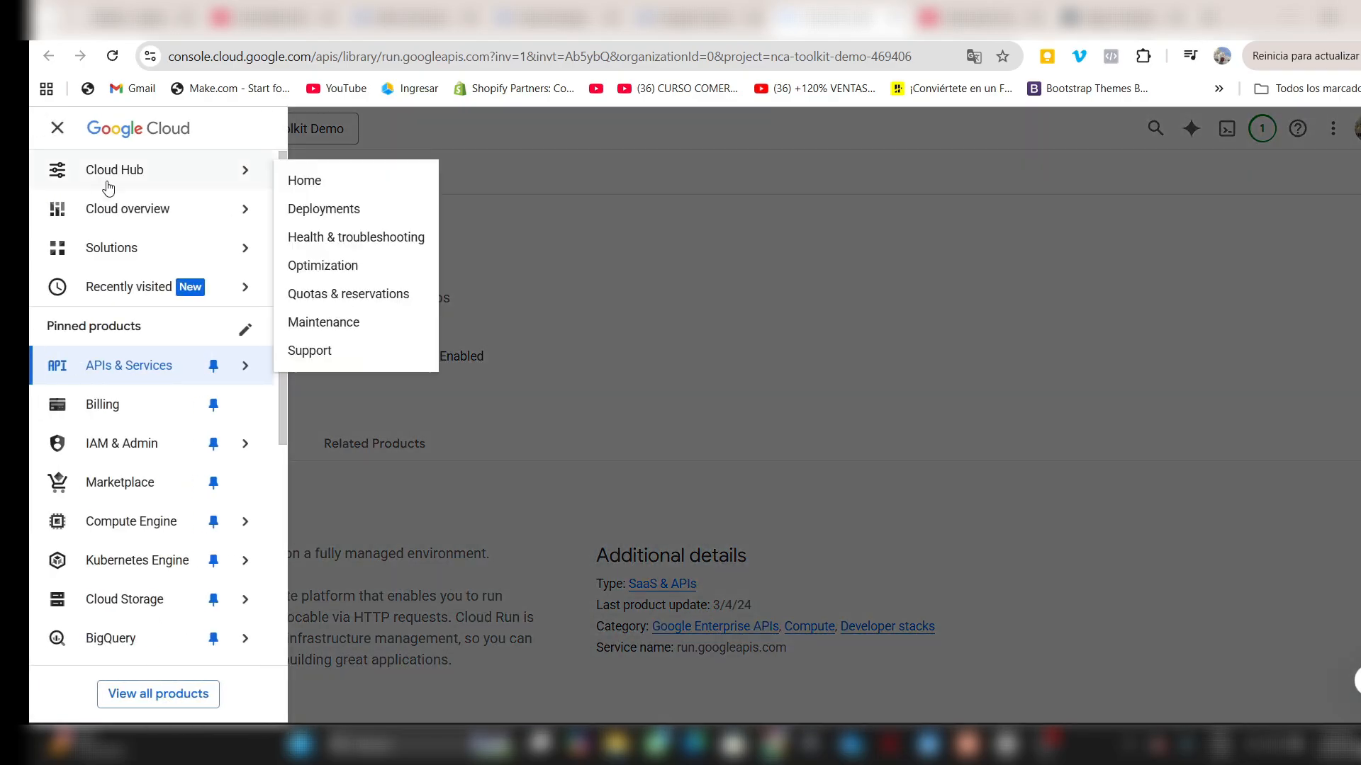
pyautogui.click(131, 413)
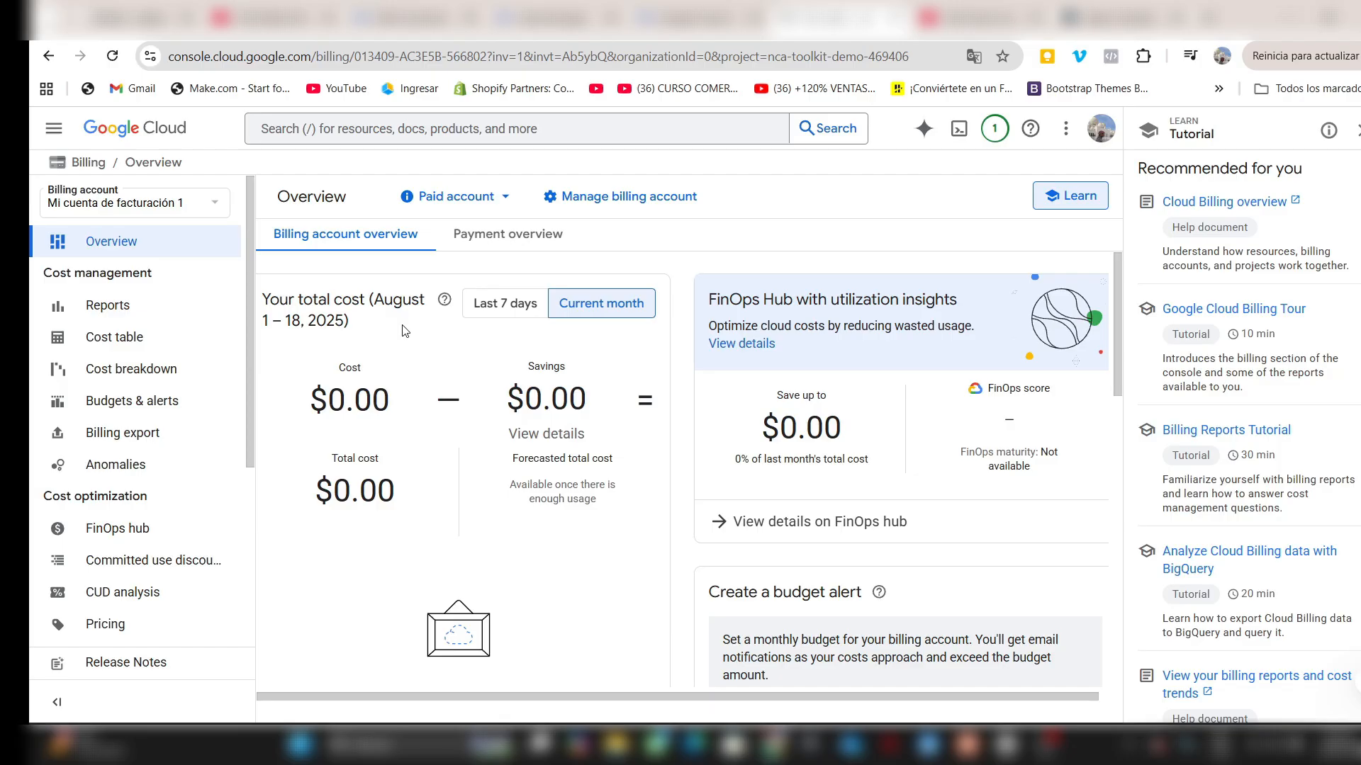
# - Create a service account named demo-toolkit-nca in the NCA Toolkit Demo project
pyautogui.click(54, 129)
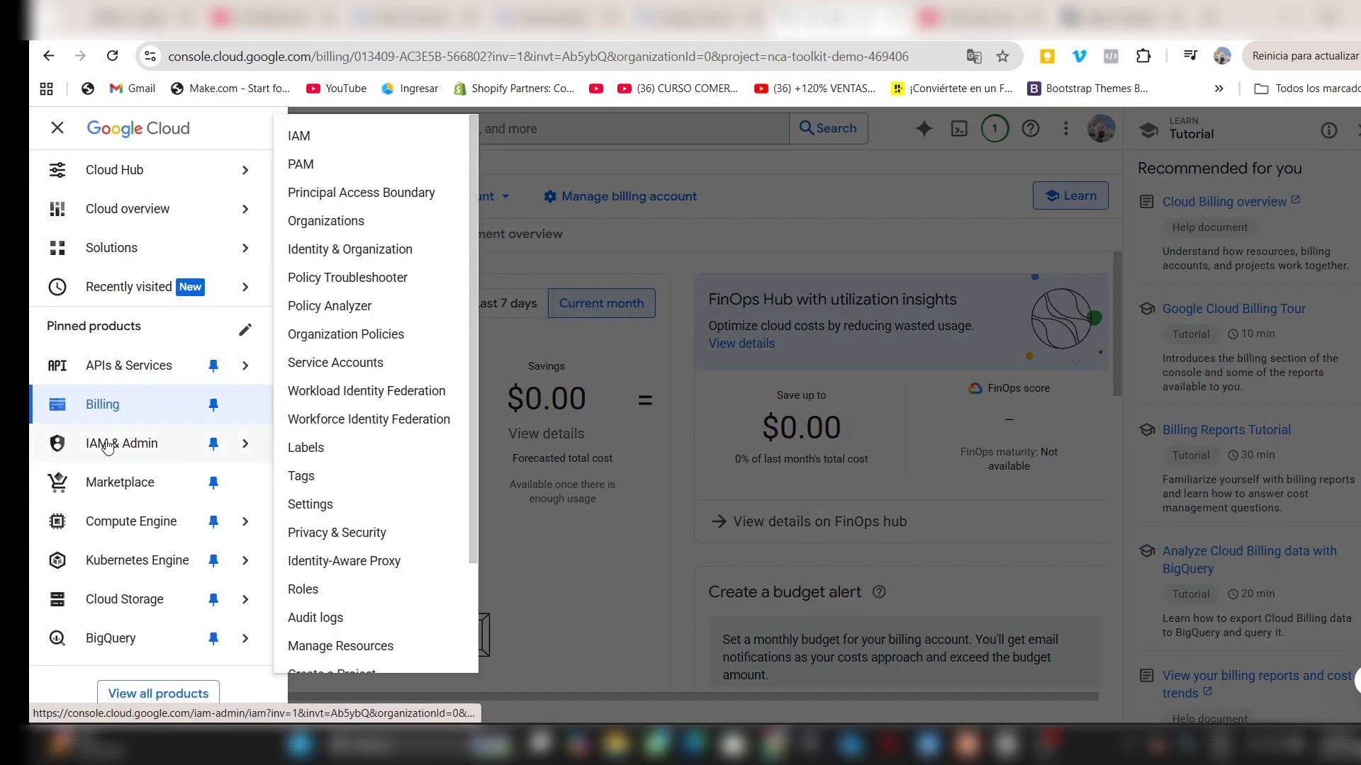
pyautogui.moveTo(116, 461)
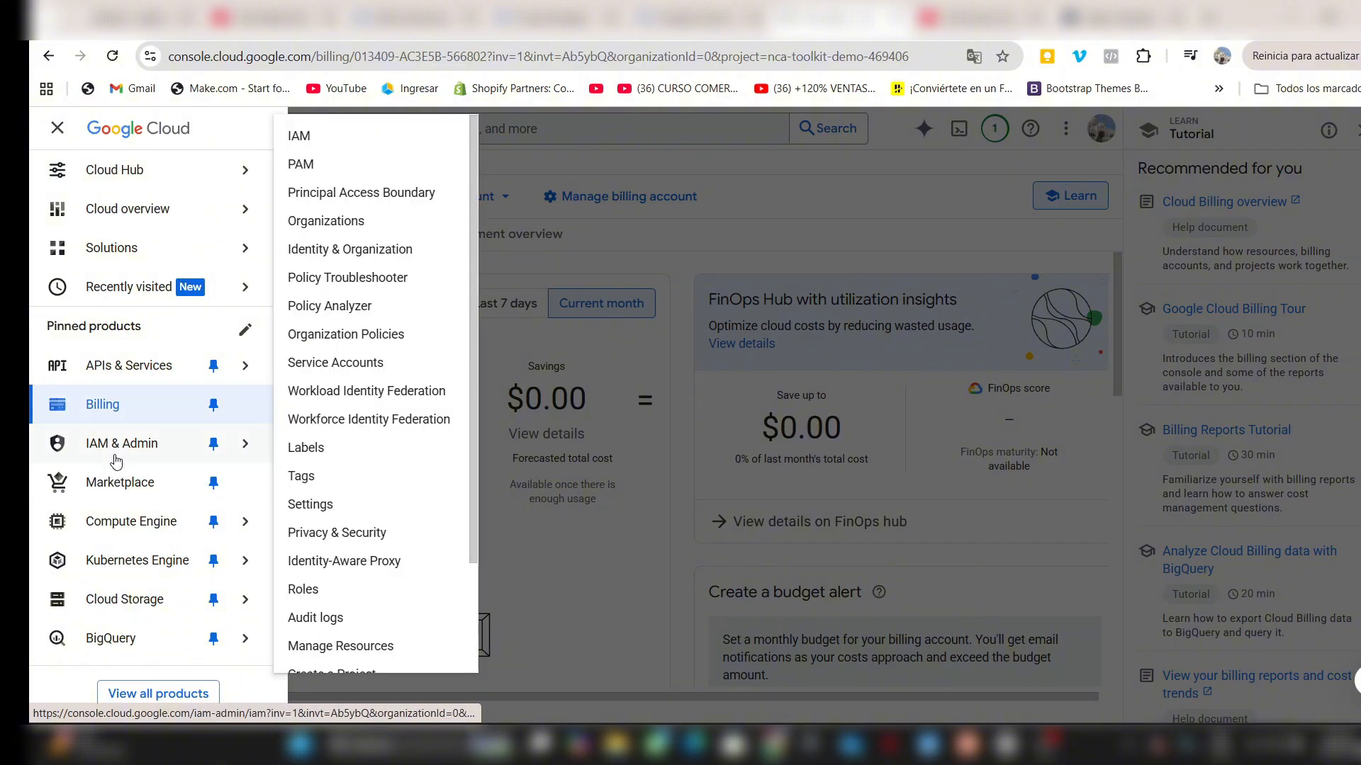
pyautogui.click(318, 363)
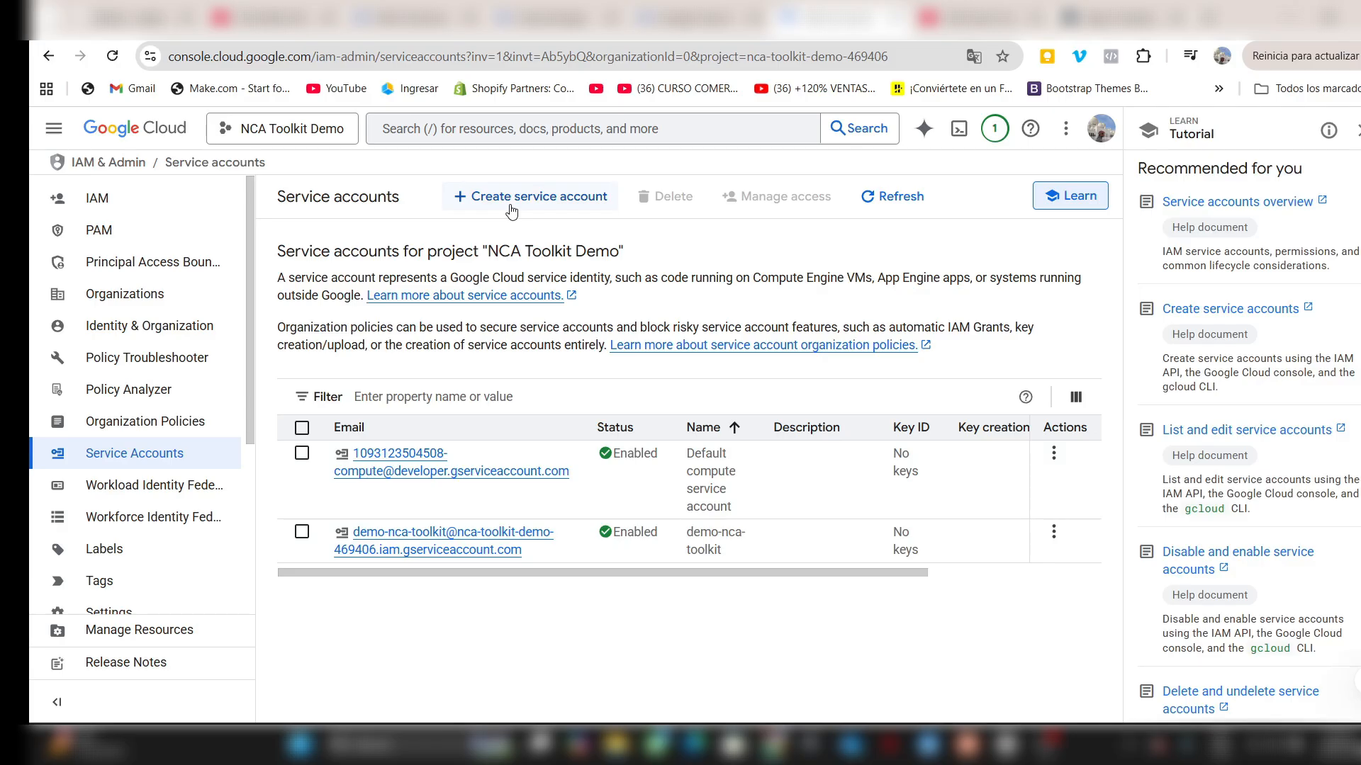
pyautogui.click(511, 211)
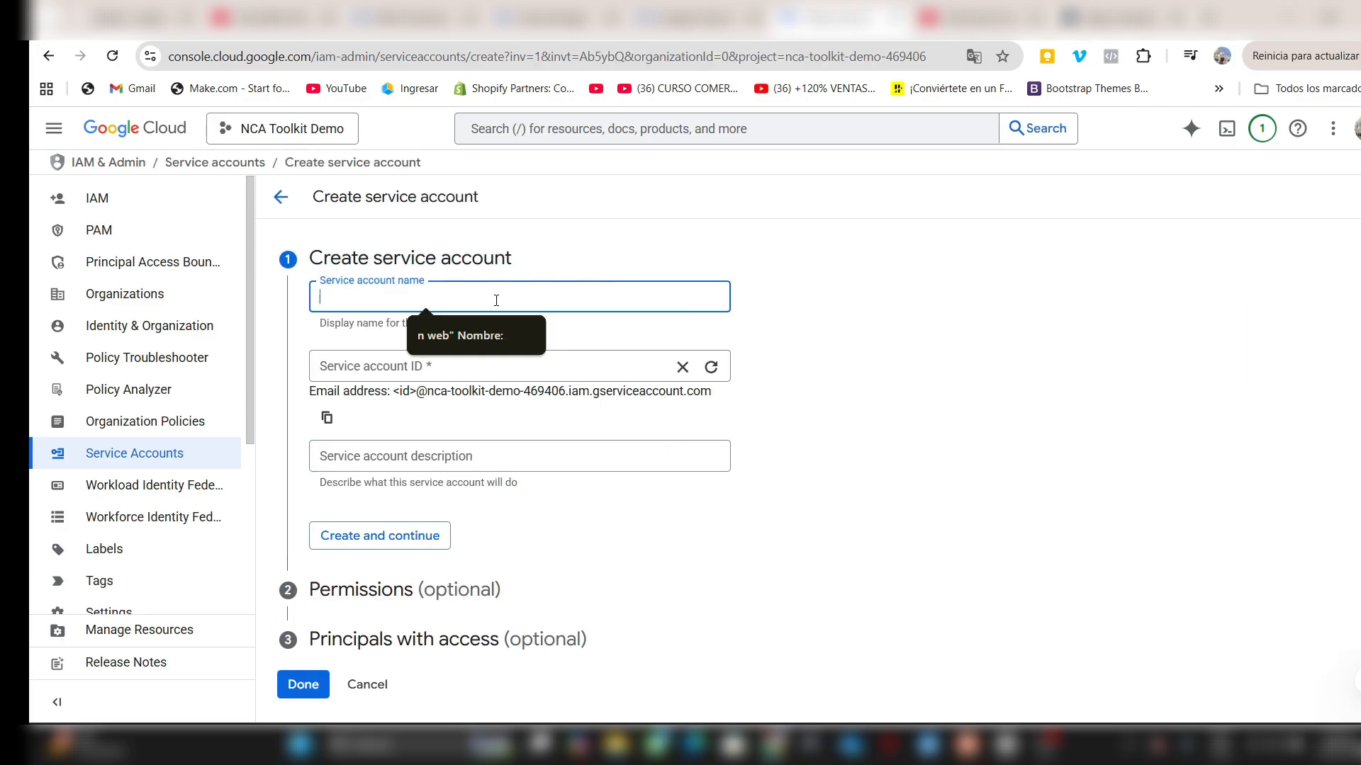
pyautogui.write('demo')
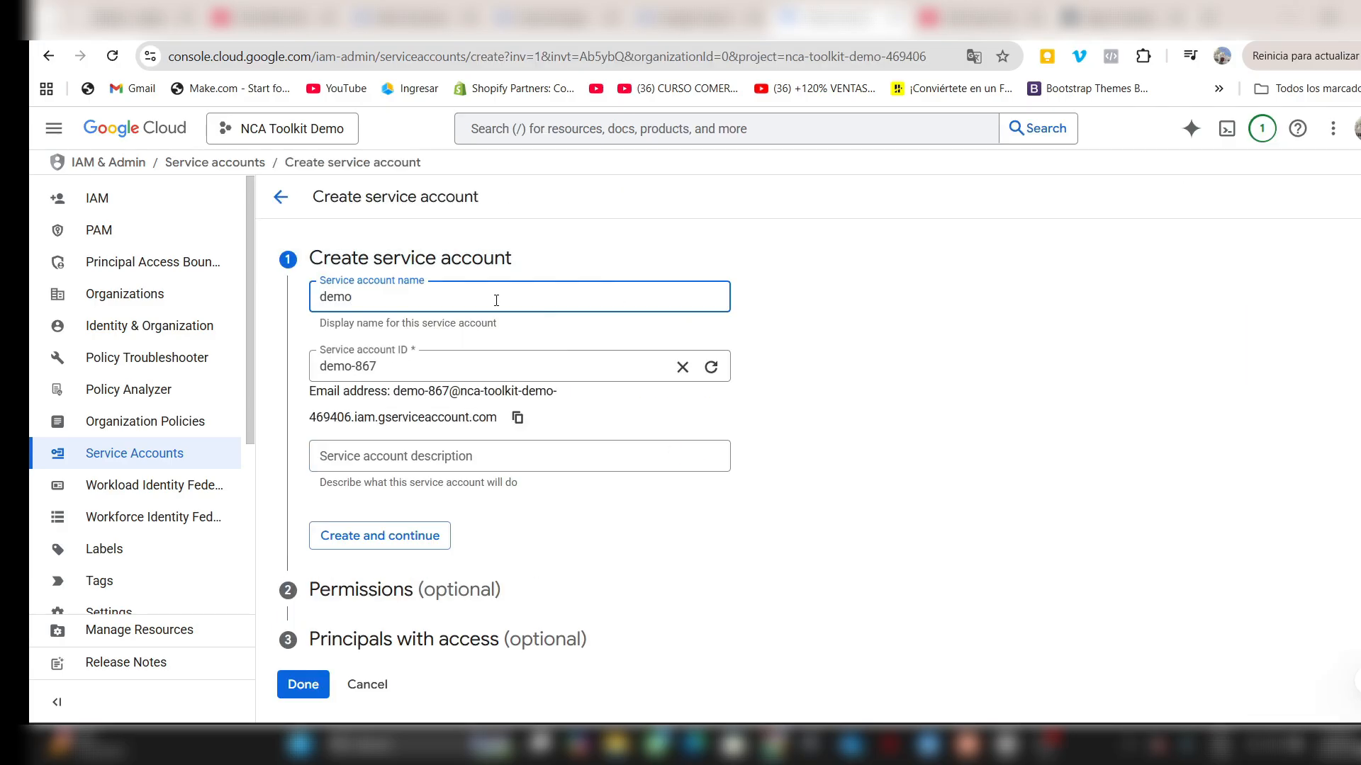
pyautogui.write('-toolkit')
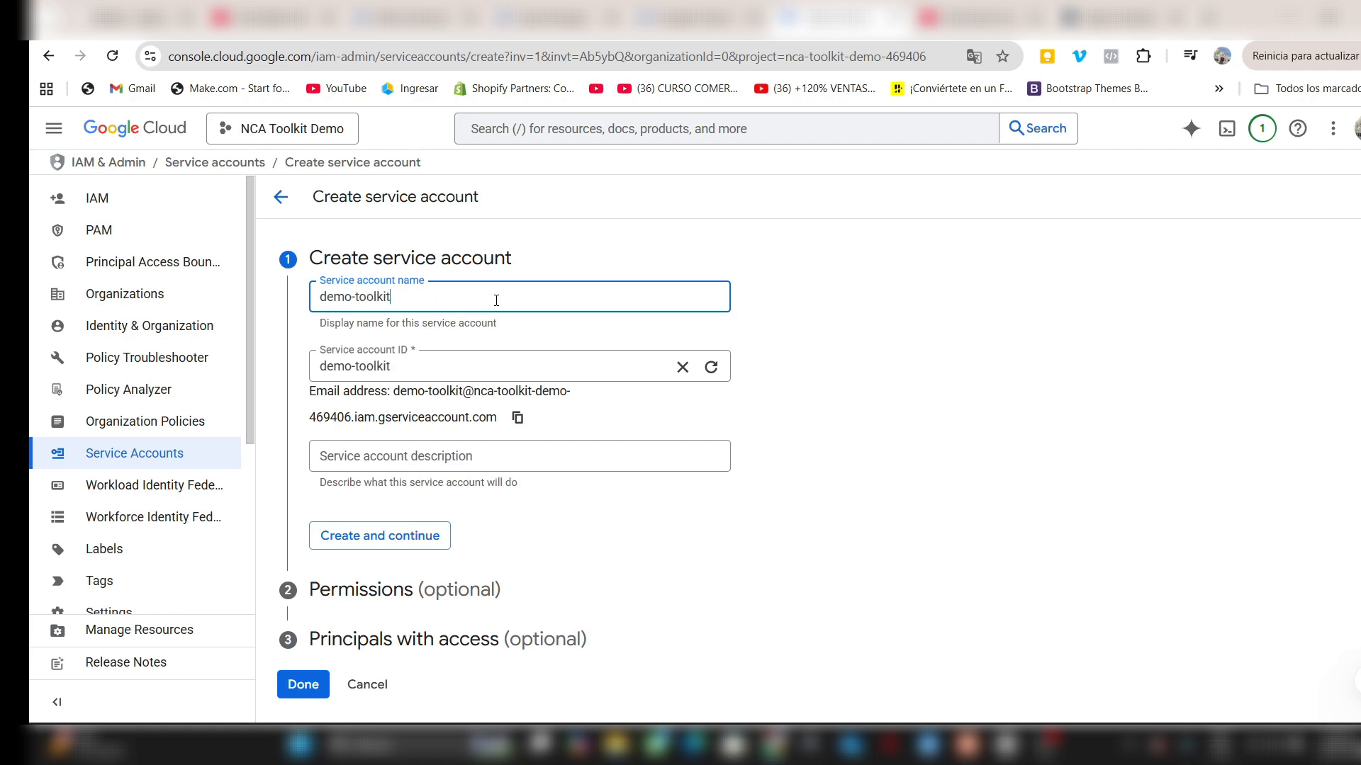
pyautogui.write('-nca')
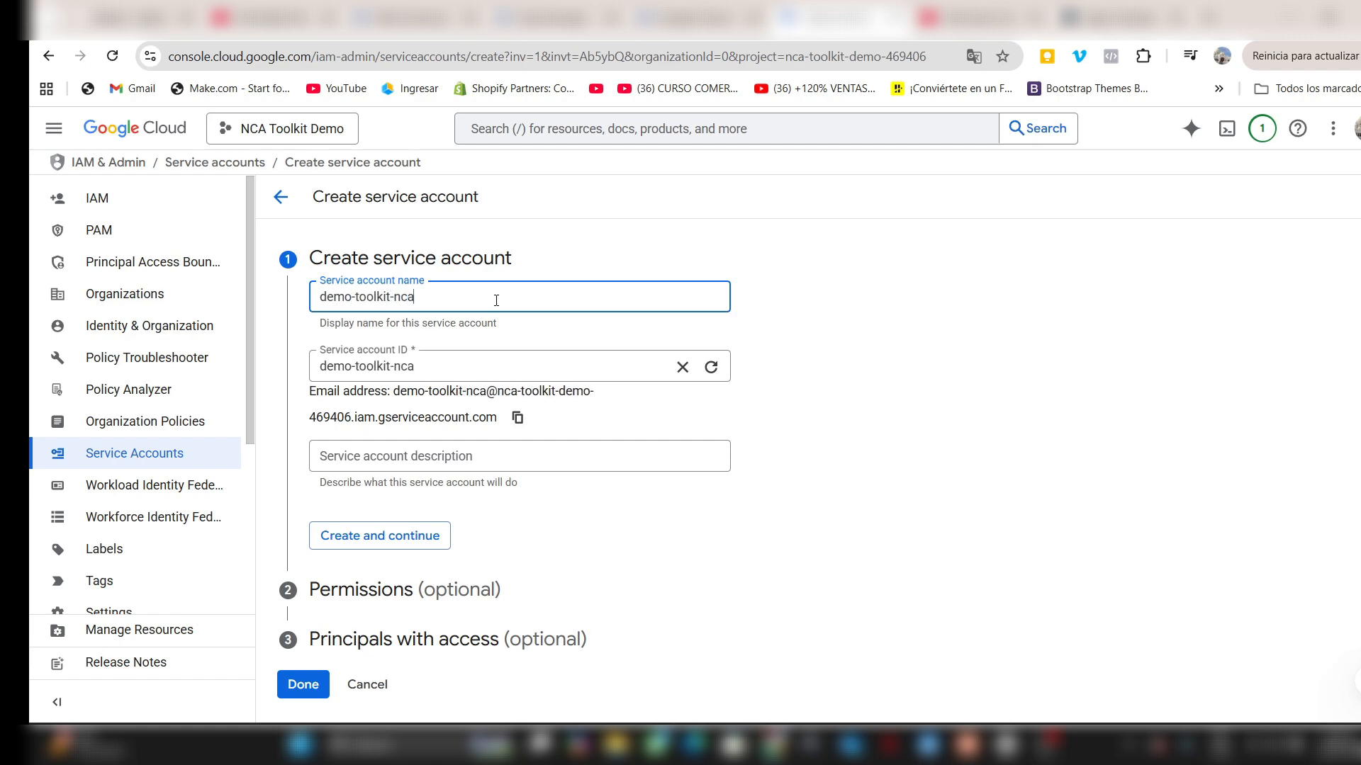
pyautogui.click(359, 533)
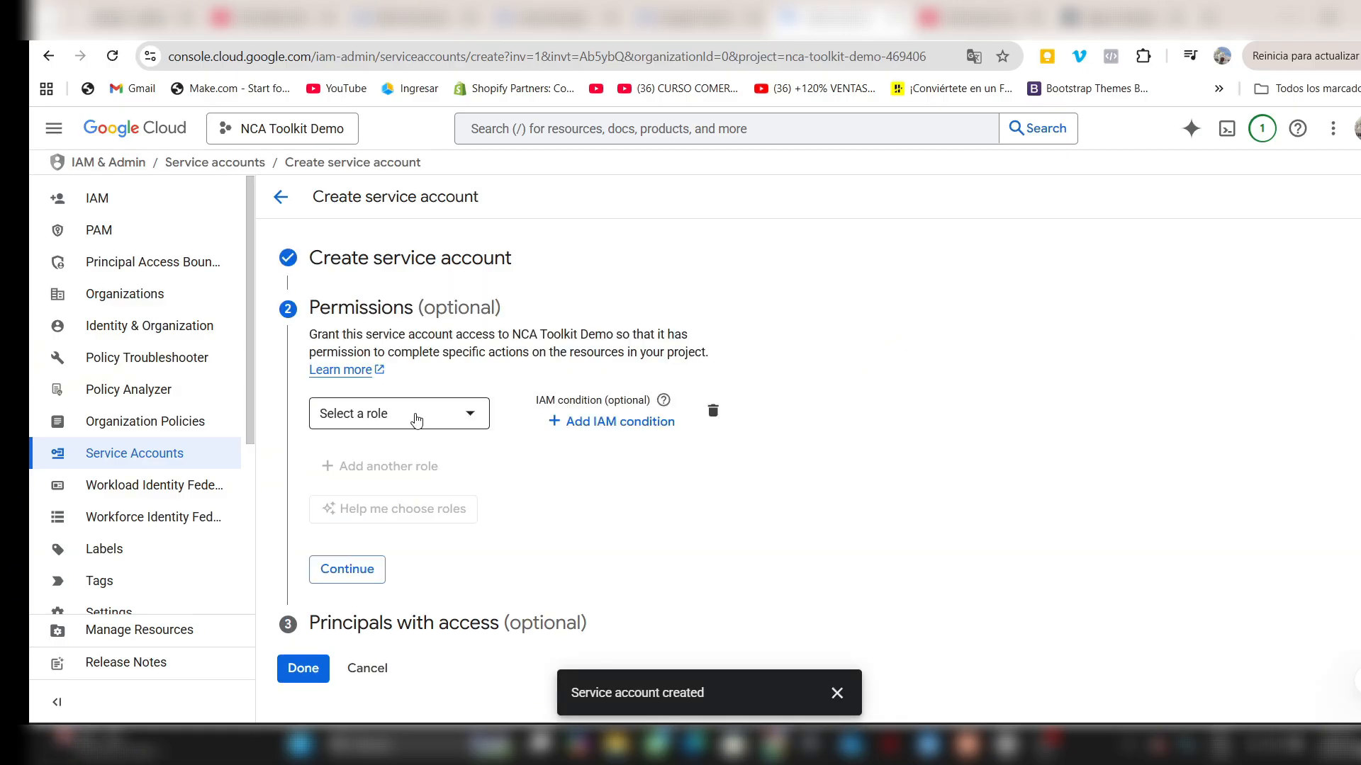
# - Assign the Storage Admin role to the new service account
pyautogui.click(416, 418)
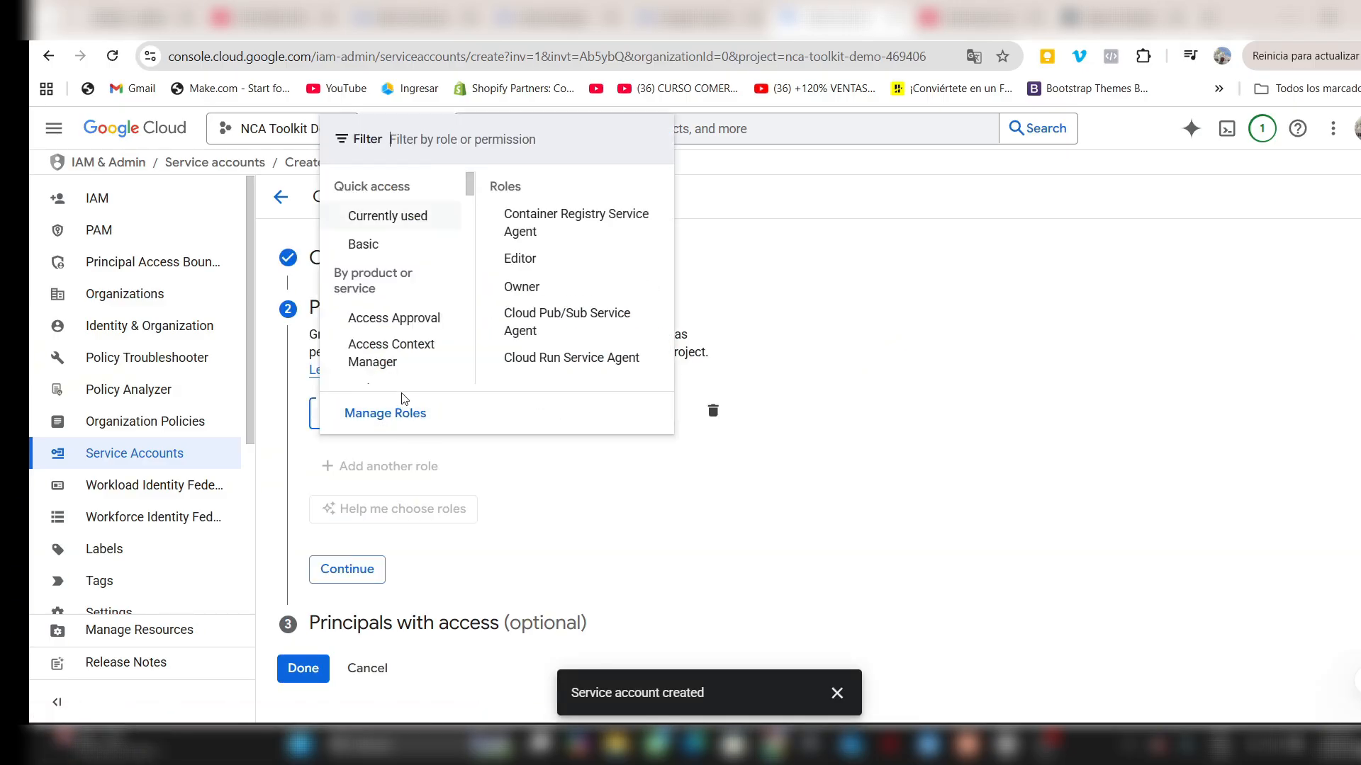
pyautogui.write('storage admin')
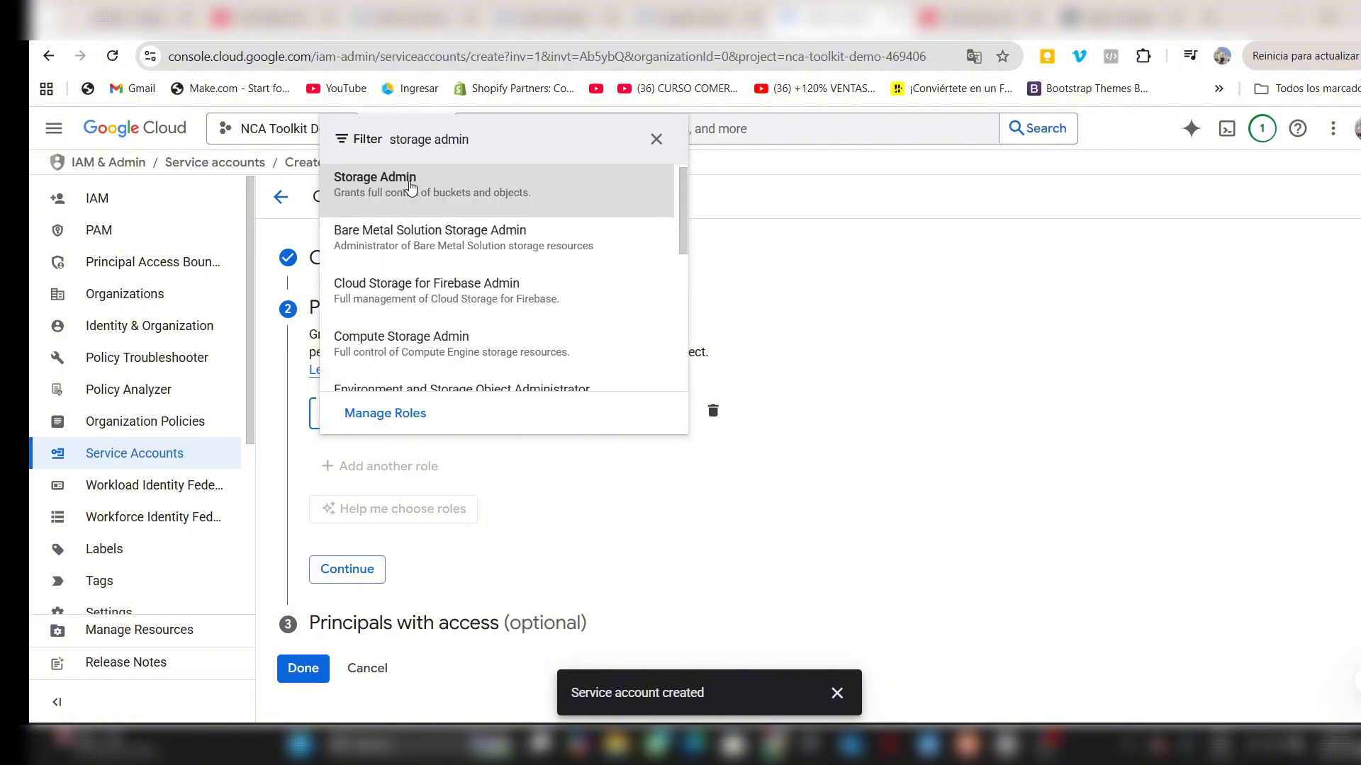
pyautogui.click(410, 196)
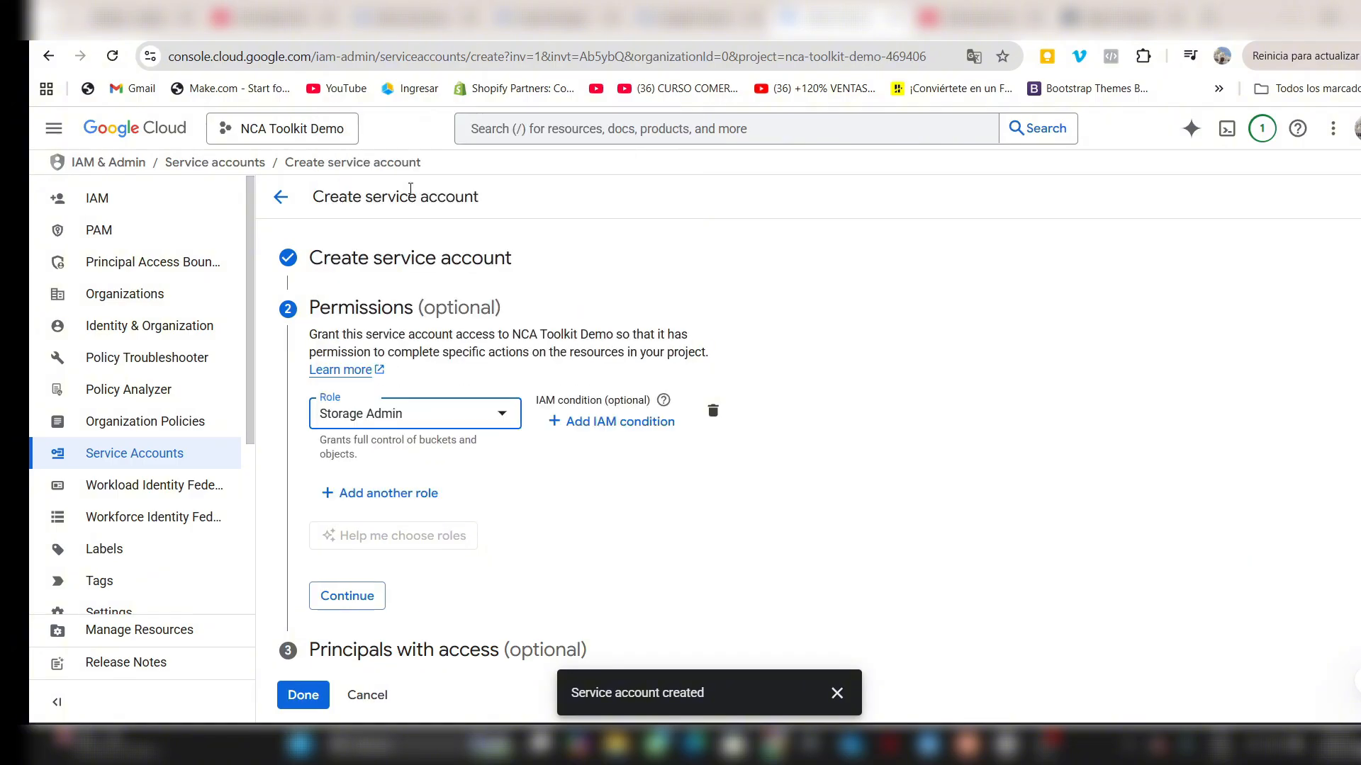
# - Add another role entry for the service account and finish the creation without granting any principals access
pyautogui.click(379, 496)
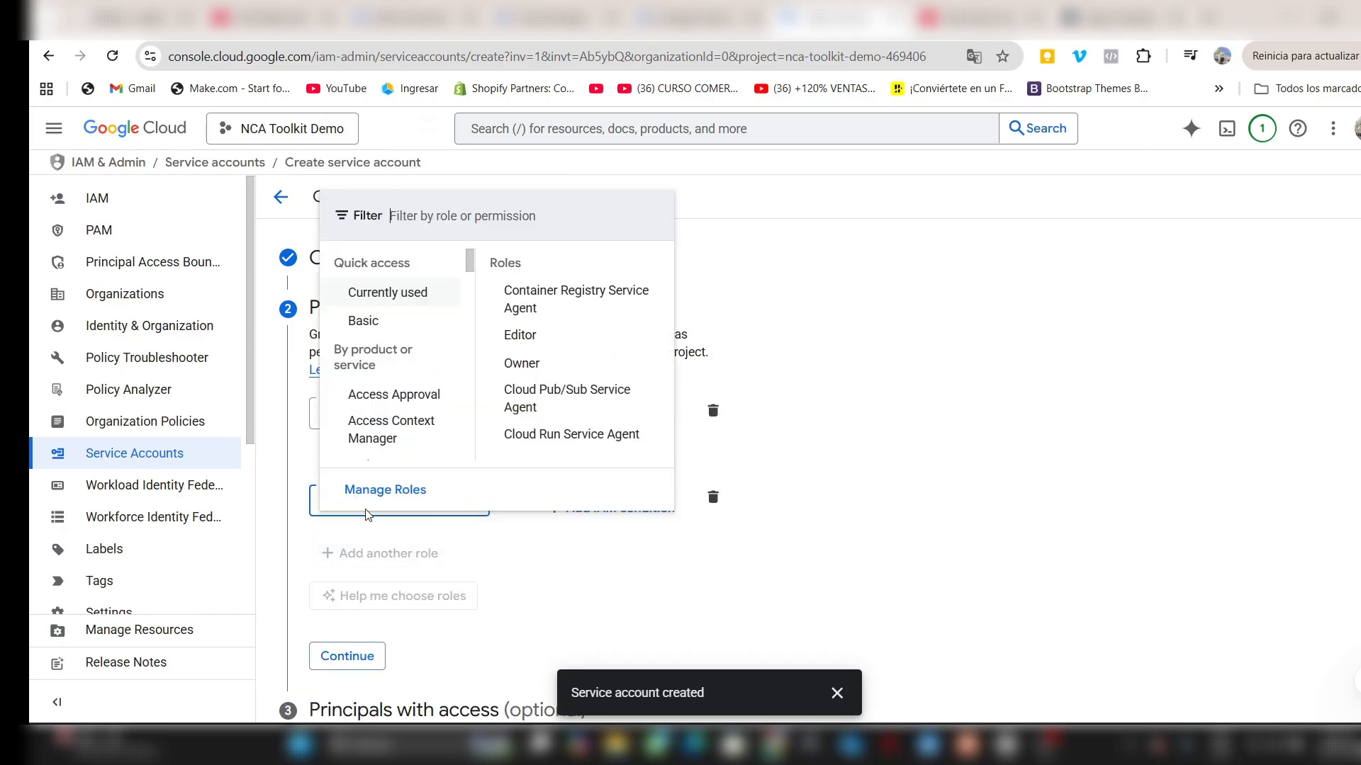
pyautogui.click(372, 515)
pyautogui.click(358, 593)
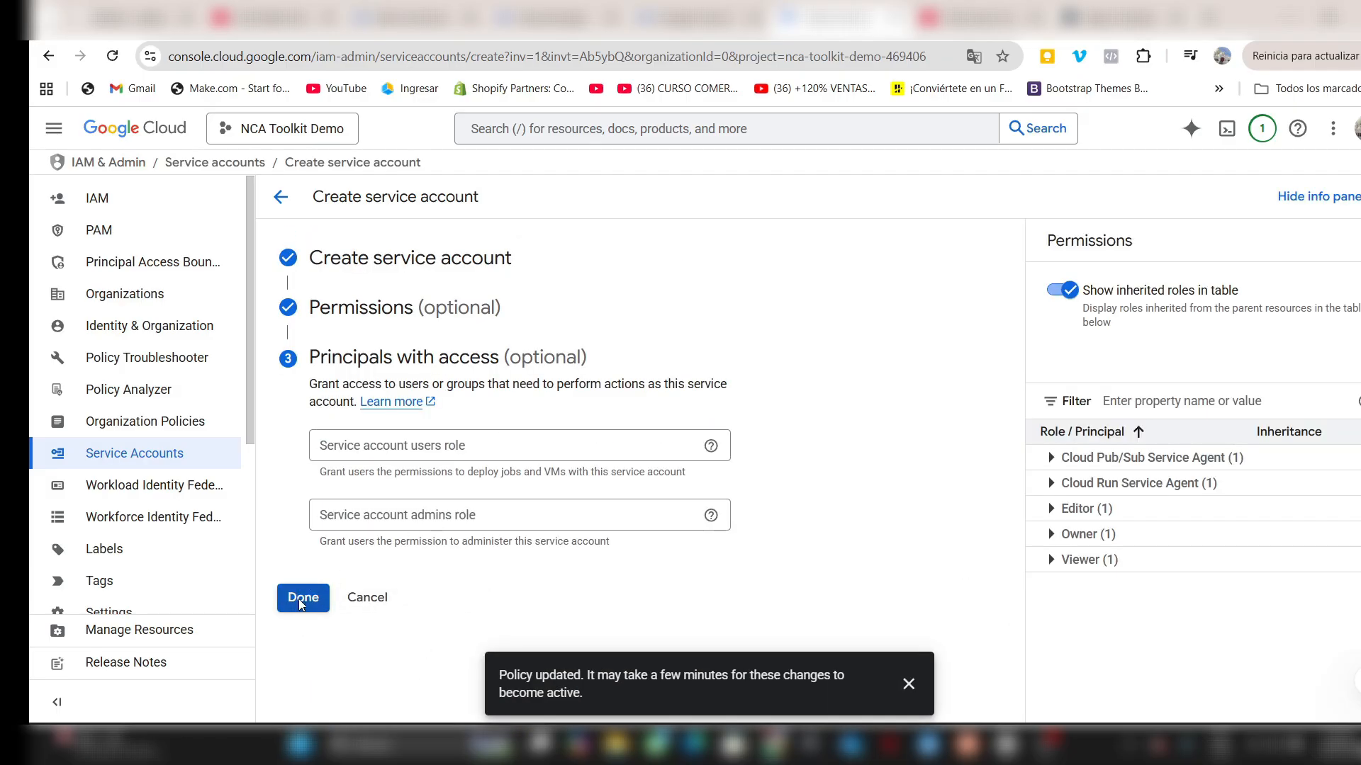
pyautogui.click(301, 598)
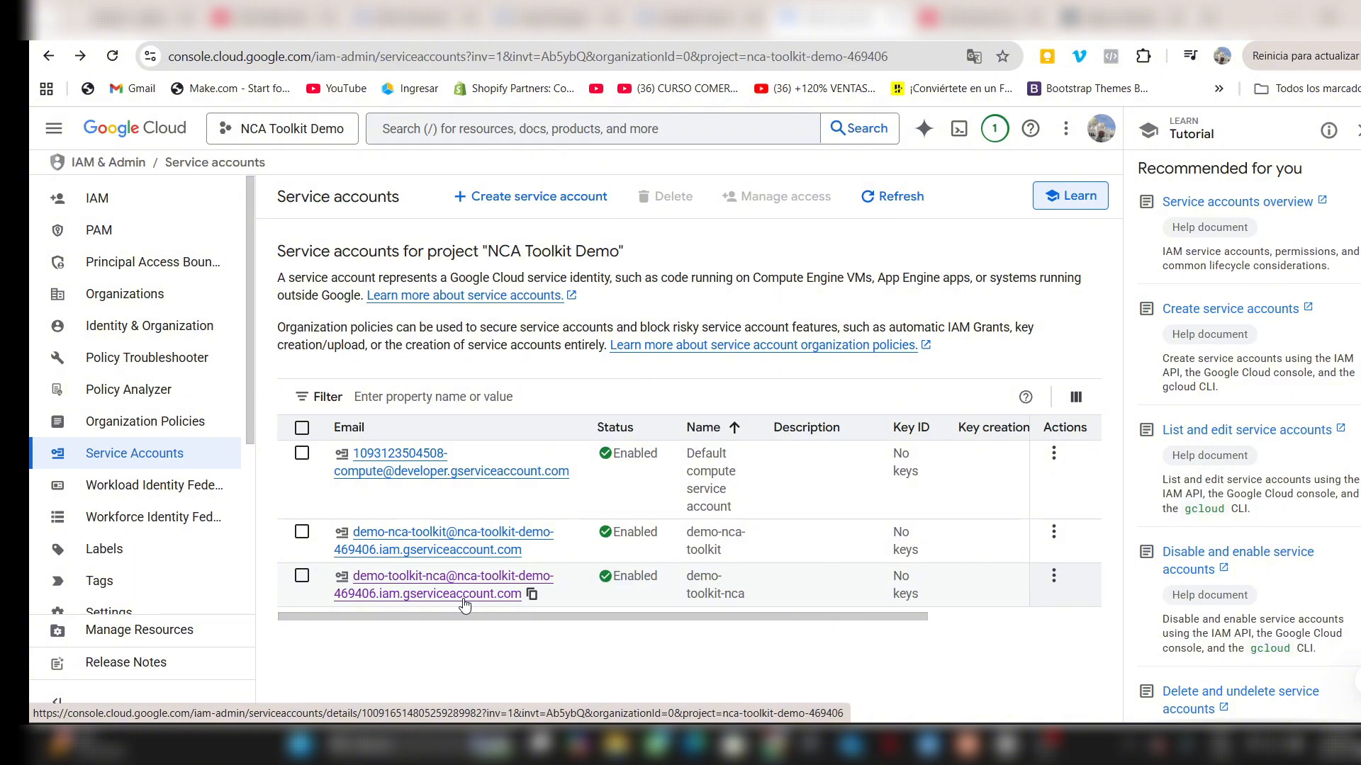
# - Create a JSON private key for the demo-toolkit-nca service account and save the file to the desktop folder (Escritorio)
pyautogui.click(517, 593)
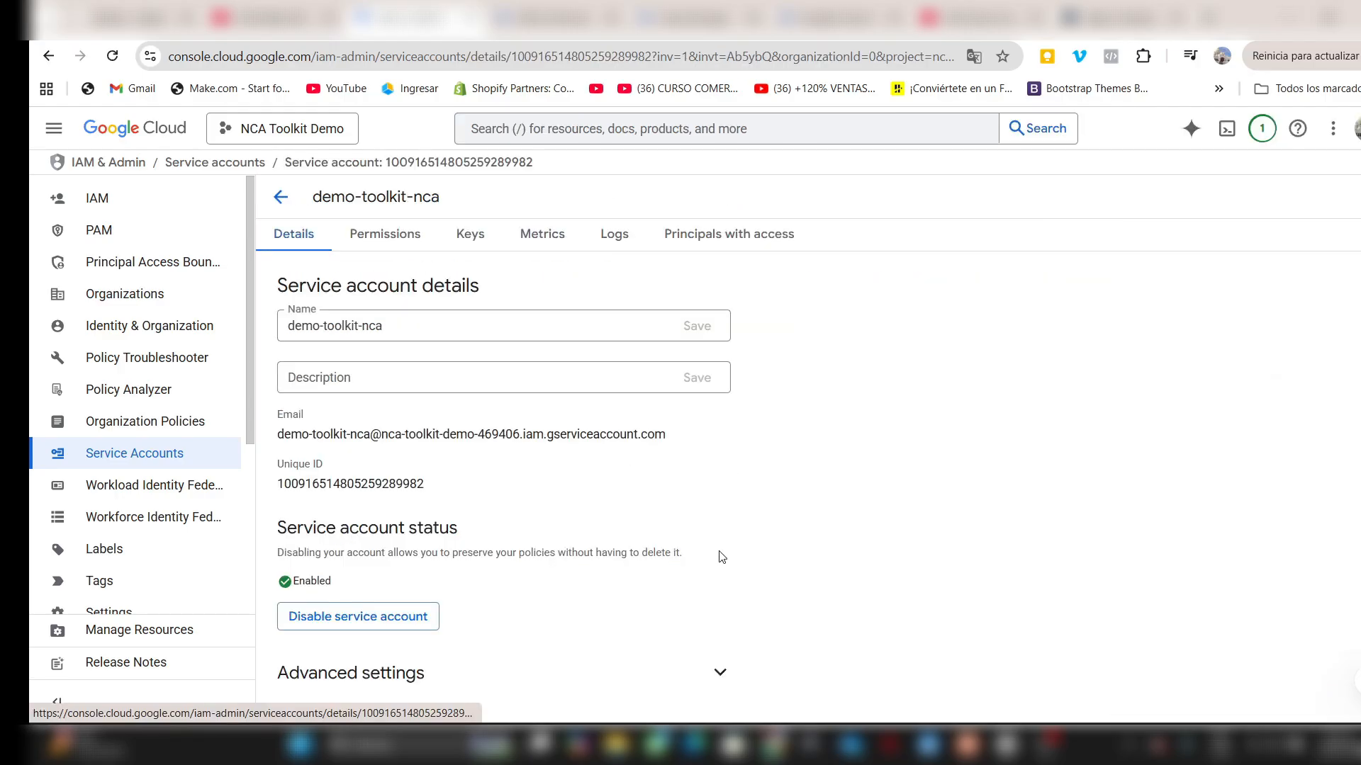
pyautogui.click(471, 235)
pyautogui.click(349, 538)
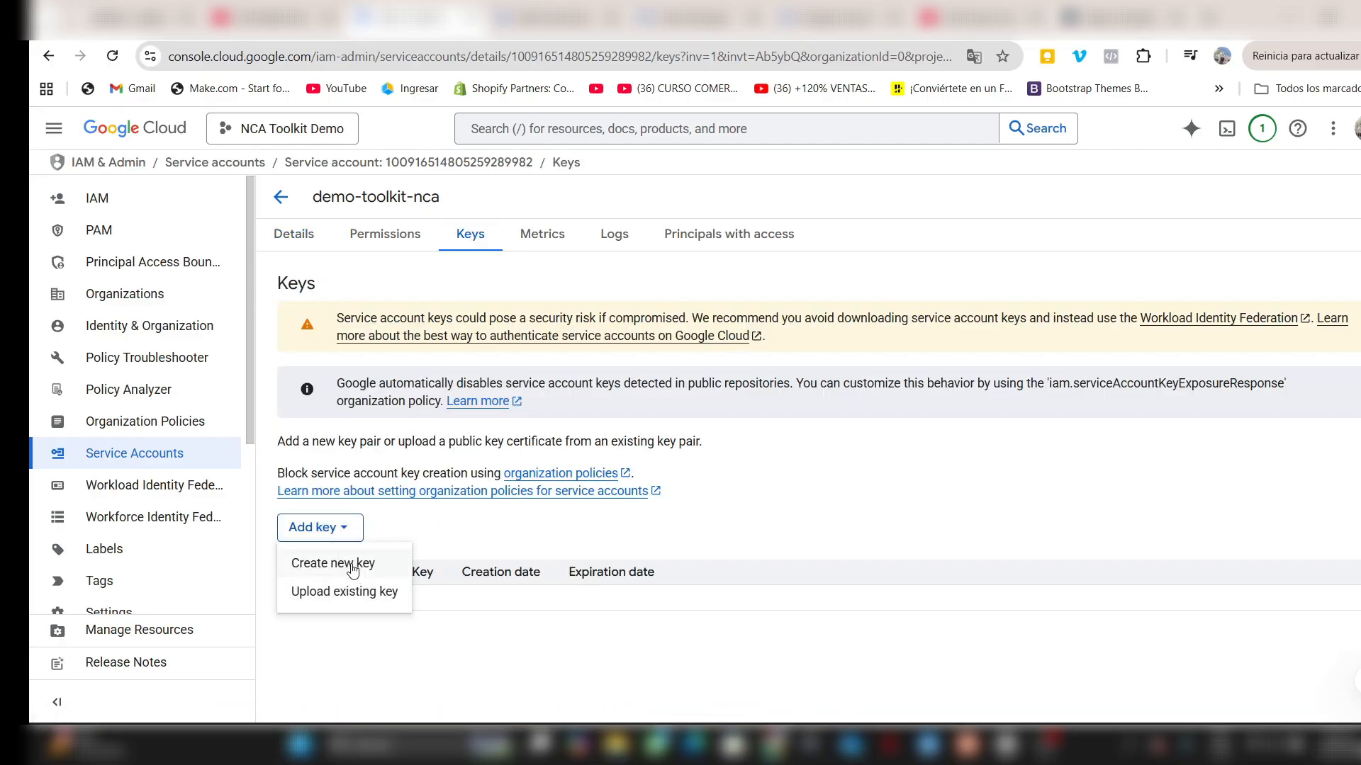
pyautogui.click(353, 564)
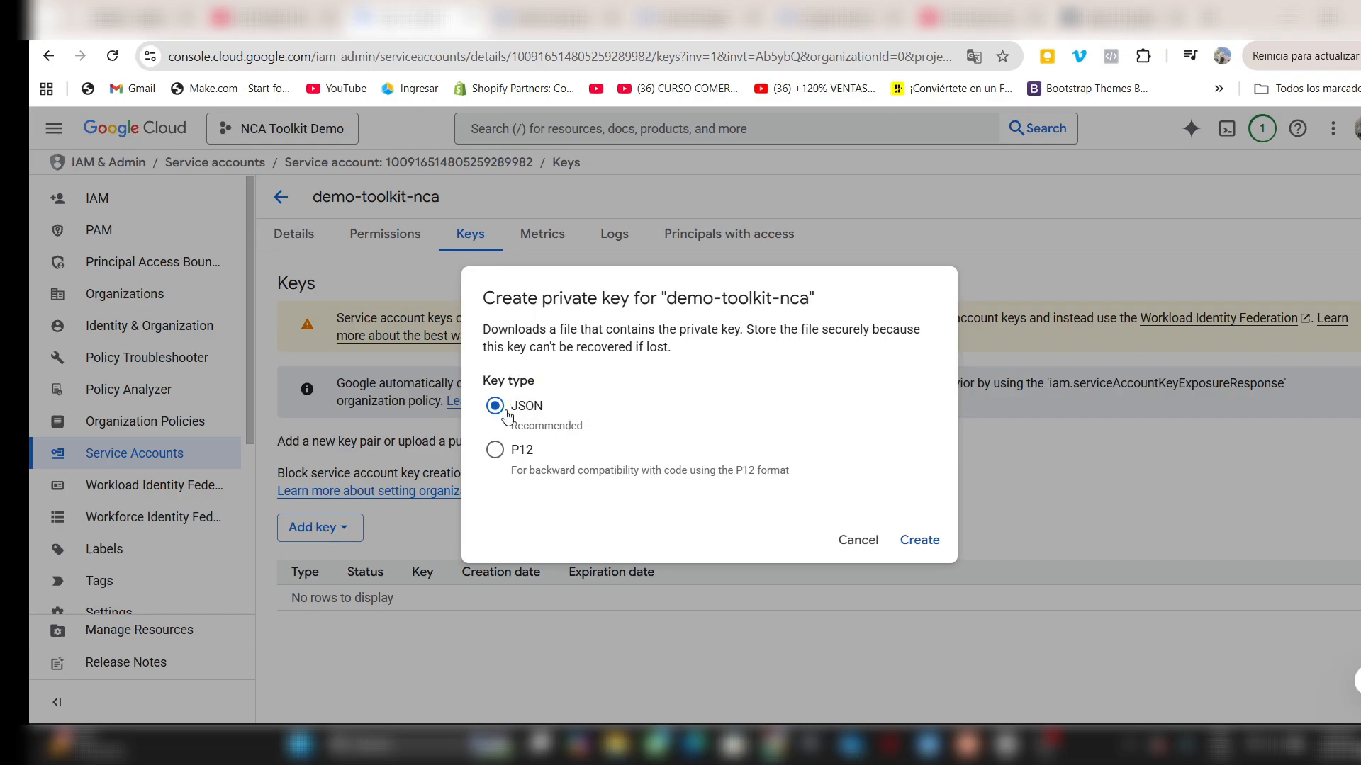
pyautogui.click(913, 544)
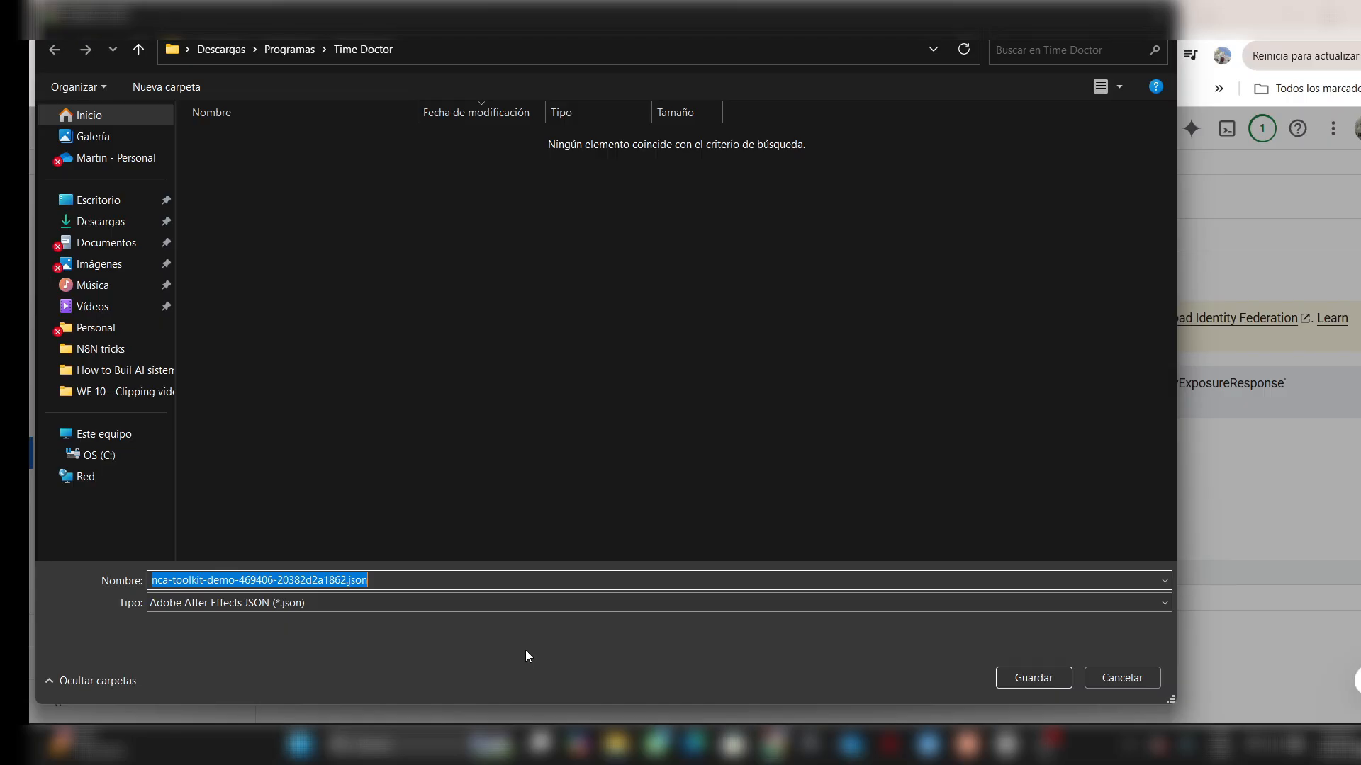
pyautogui.click(100, 200)
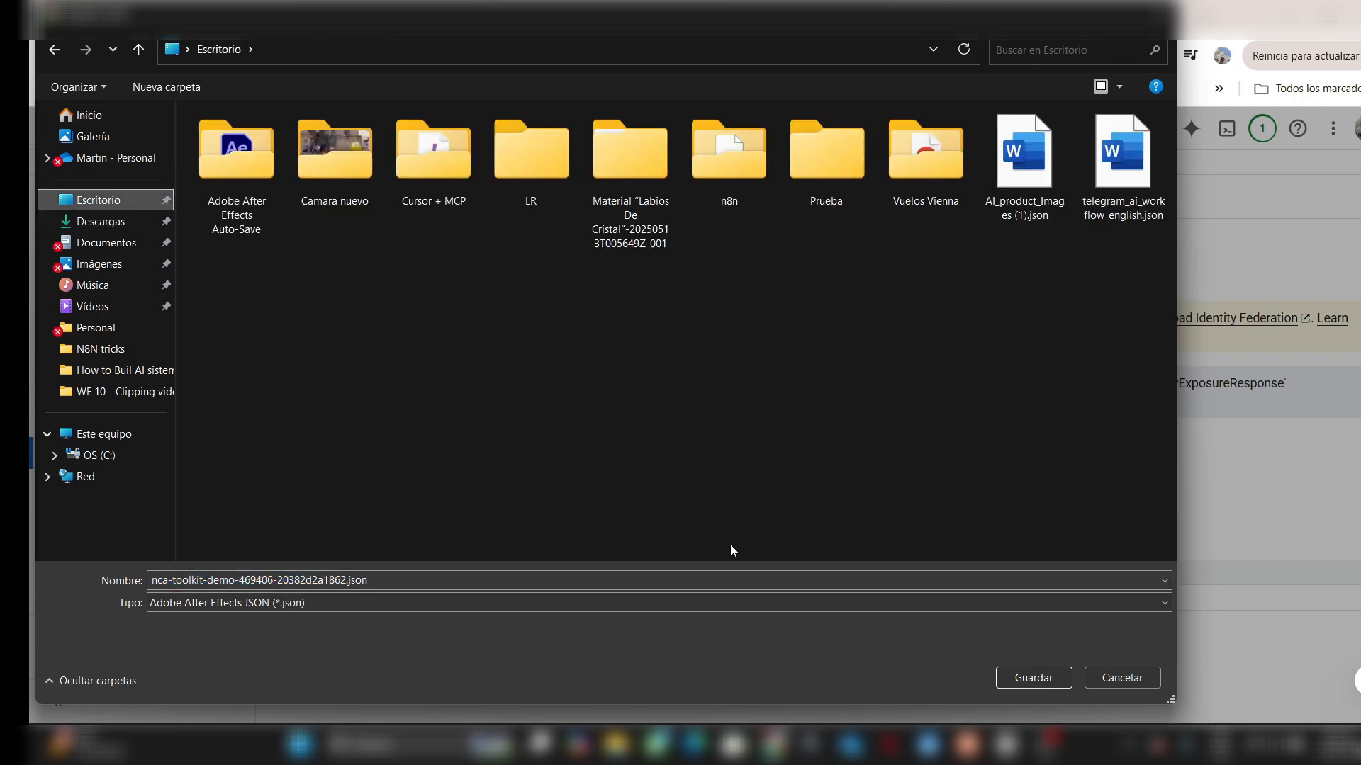
pyautogui.click(1050, 679)
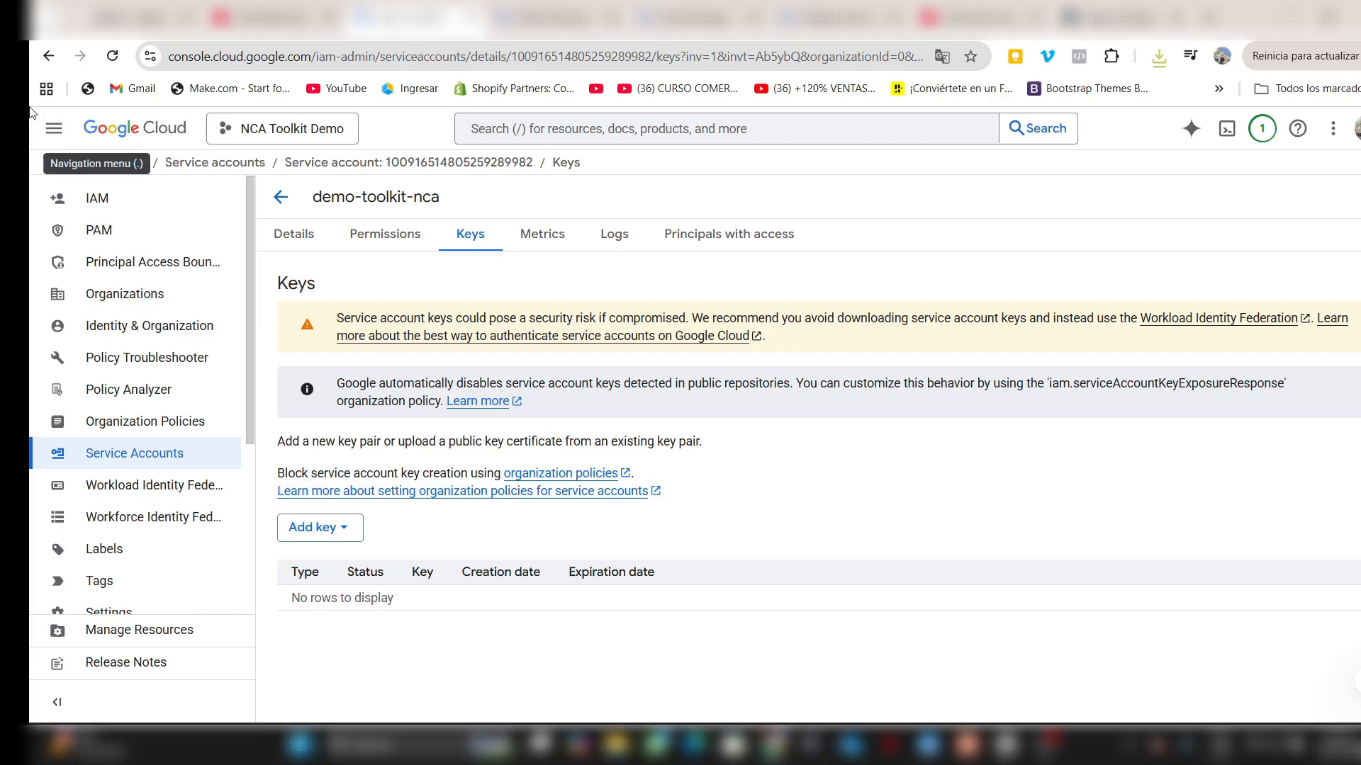
# - Start a new Cloud Storage bucket and name it nca-minted-wealth-2025-n8n
pyautogui.click(54, 128)
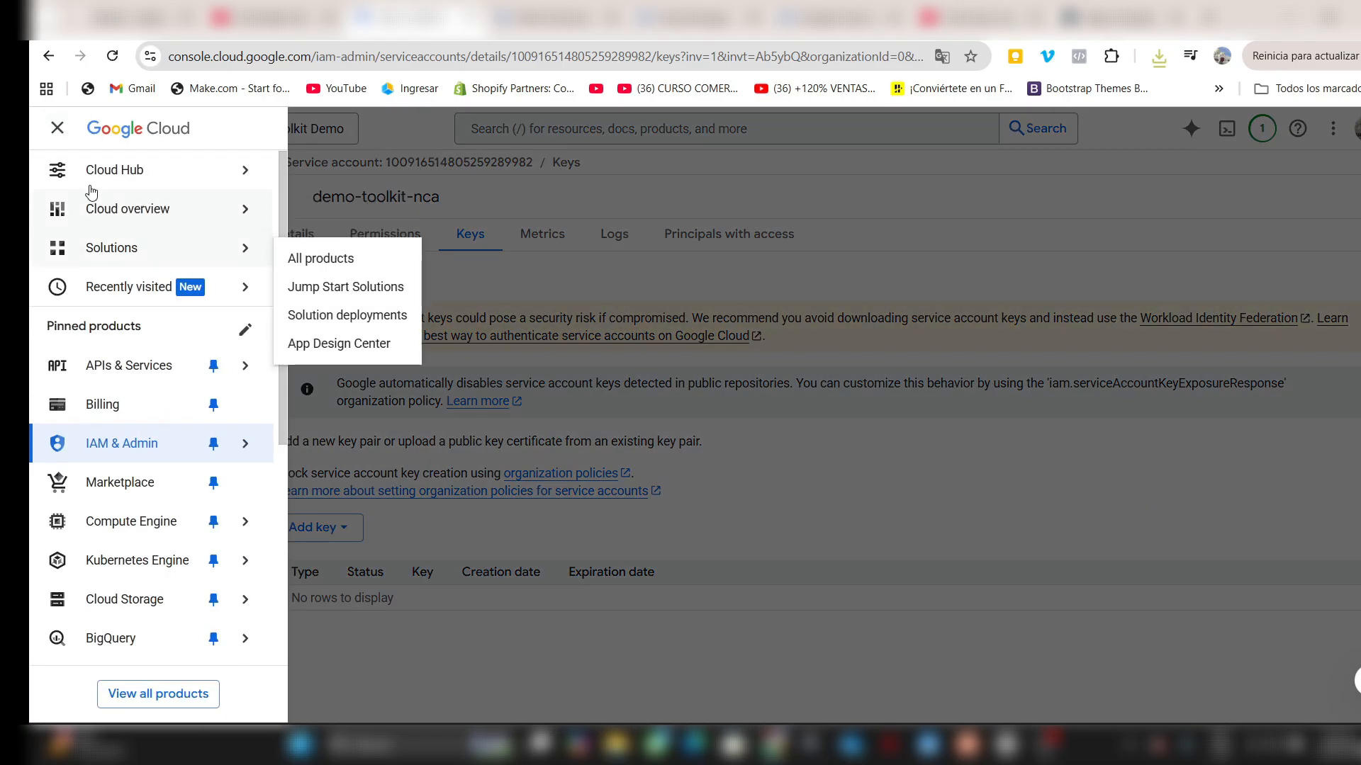
pyautogui.moveTo(129, 628)
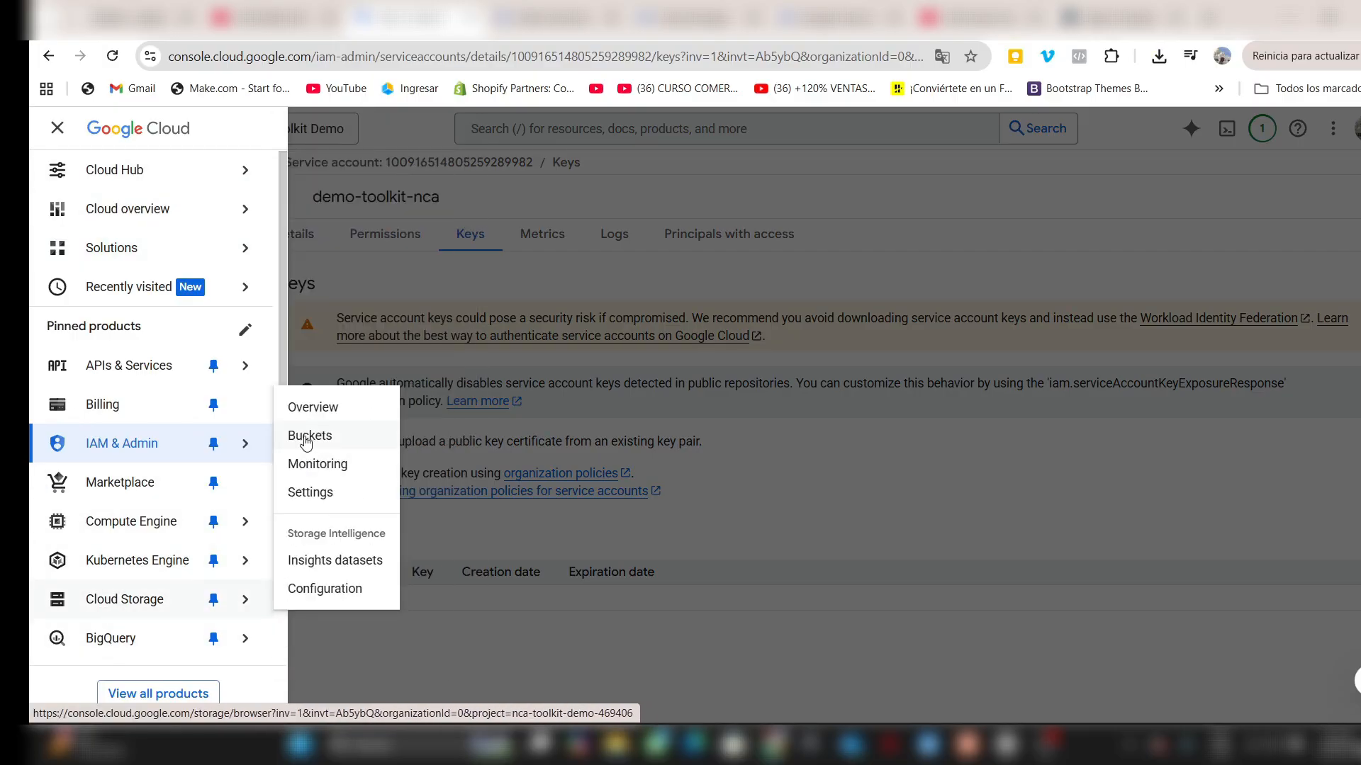
pyautogui.click(307, 436)
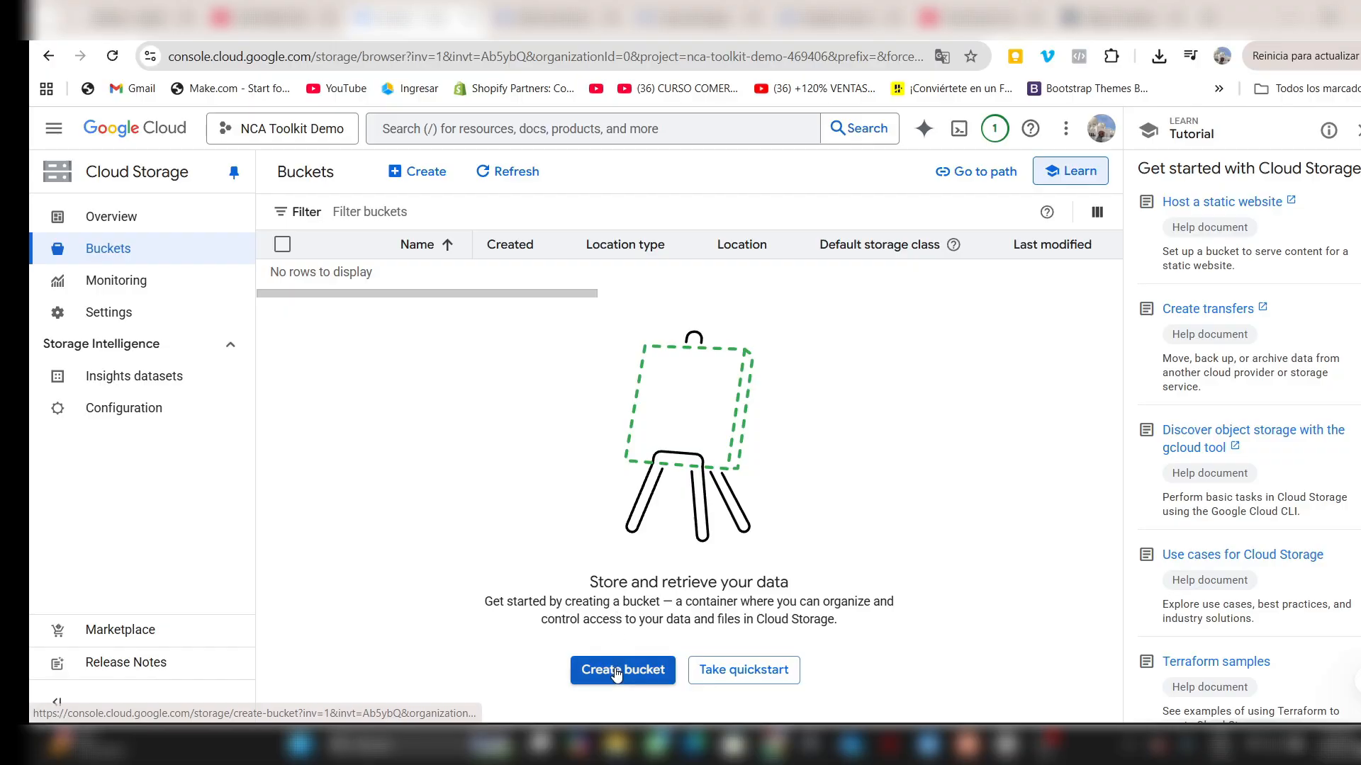
pyautogui.click(617, 672)
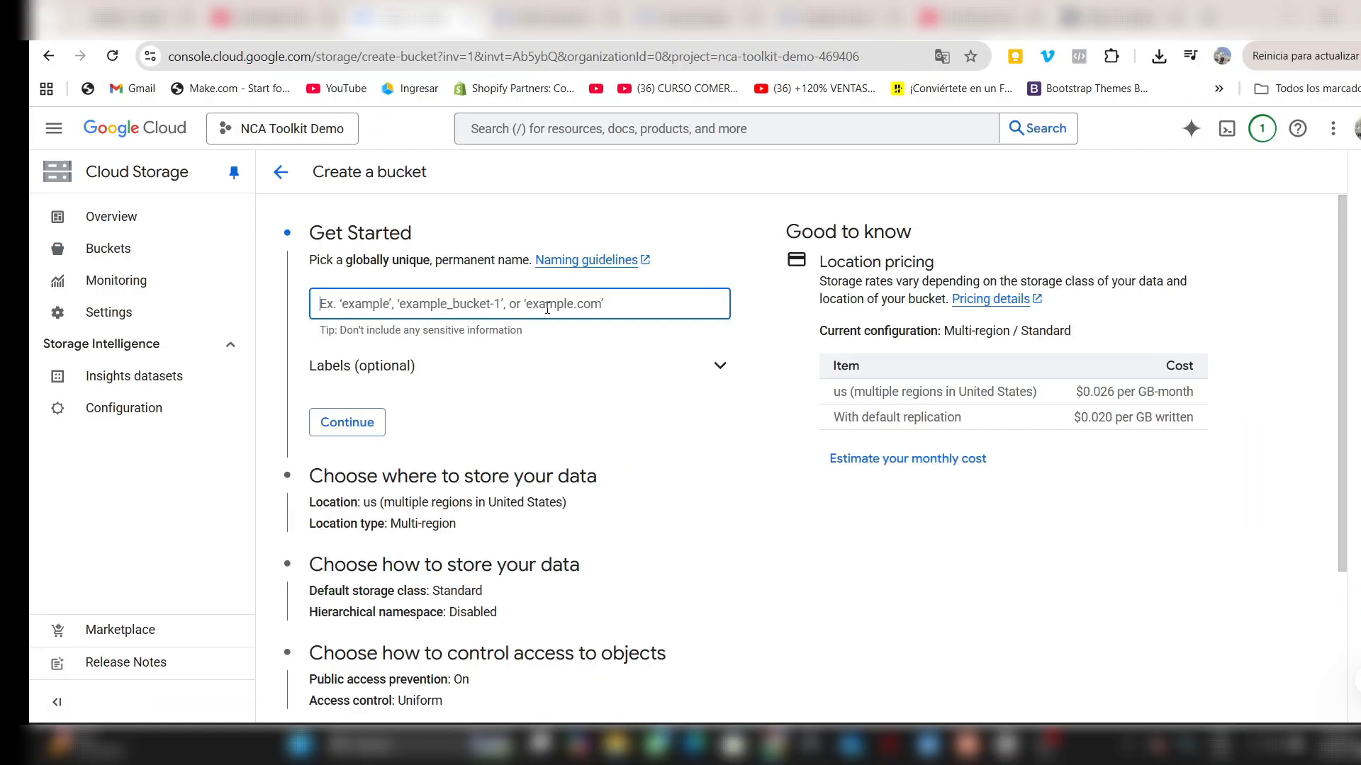
pyautogui.write('nca-minted-wealth-2025-n8n')
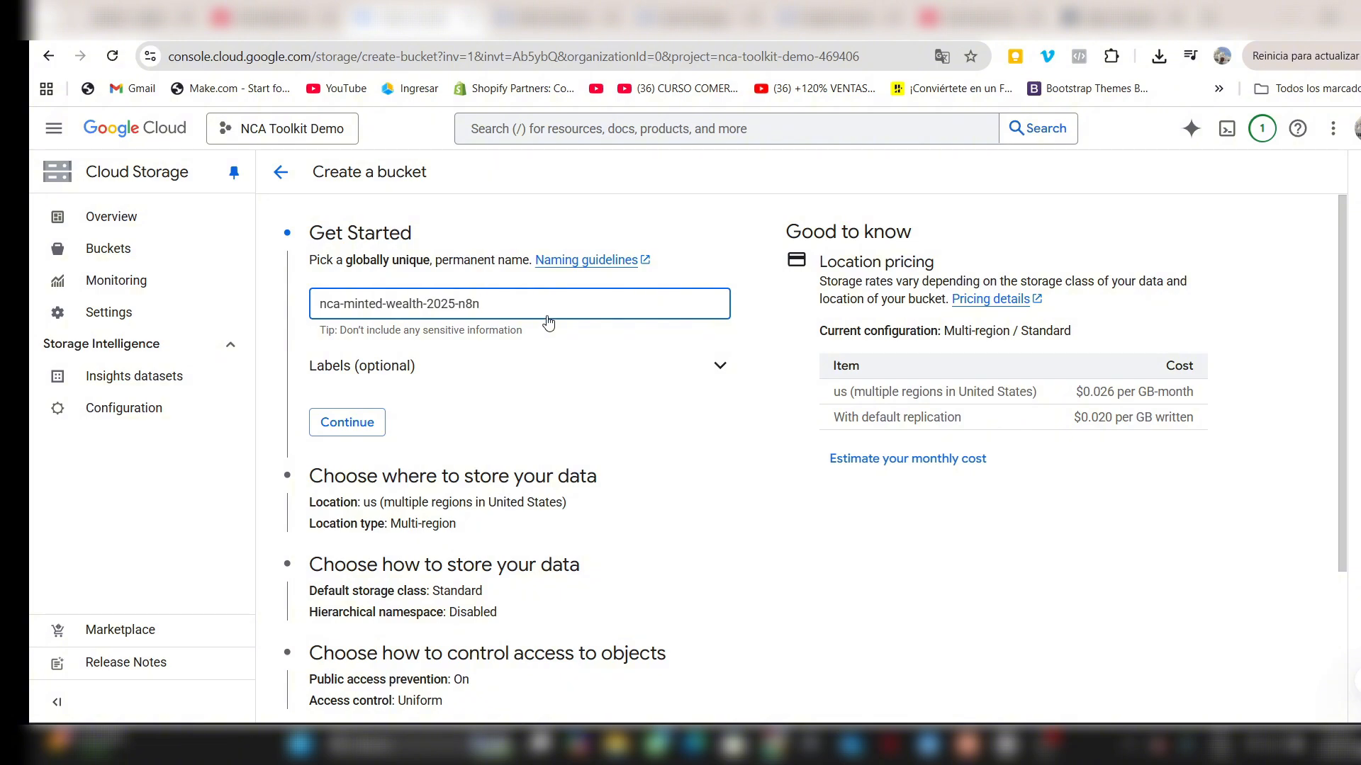
# - Create the bucket with the default storage settings and public access prevention not enforced
pyautogui.scroll(-3, 549, 323)
pyautogui.click(308, 686)
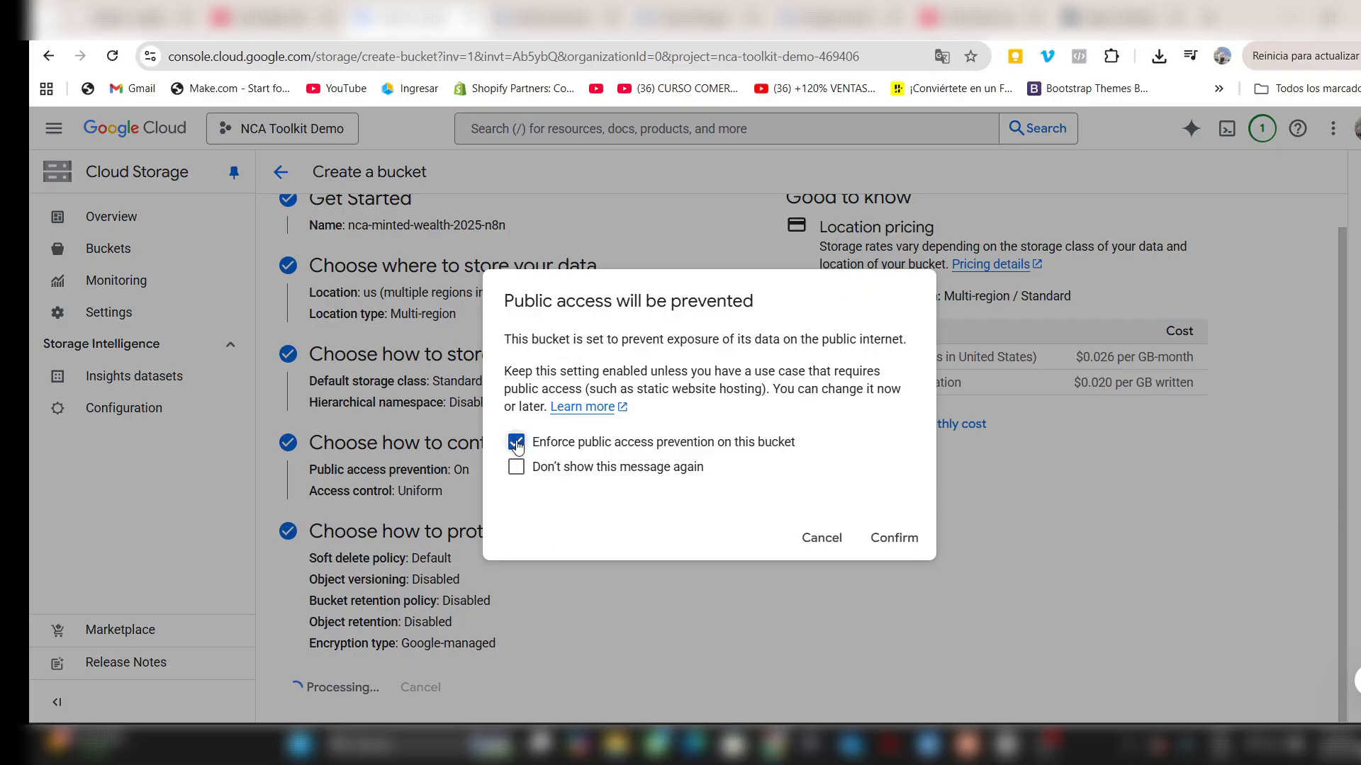
pyautogui.click(515, 442)
pyautogui.click(894, 538)
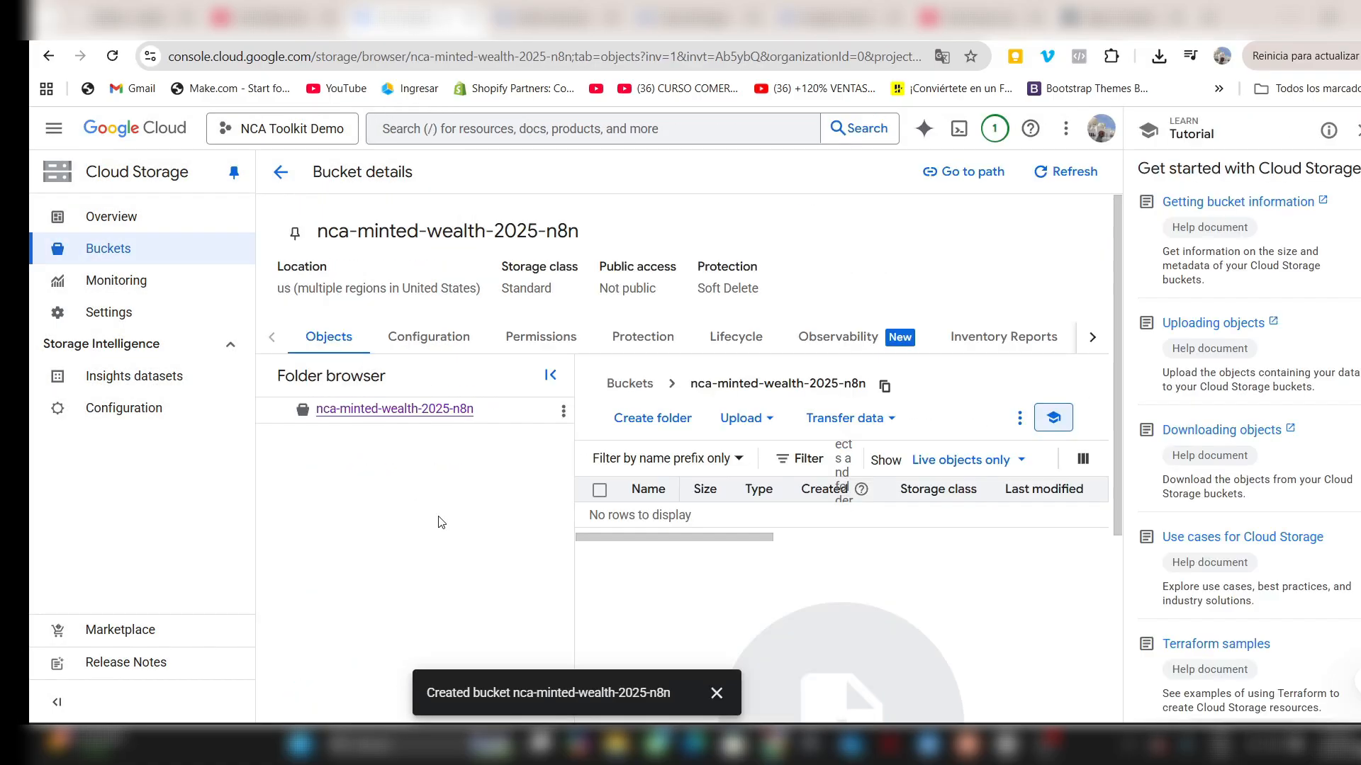
# - Start granting access in the bucket's permissions and add allUsers as the new principal
pyautogui.click(552, 342)
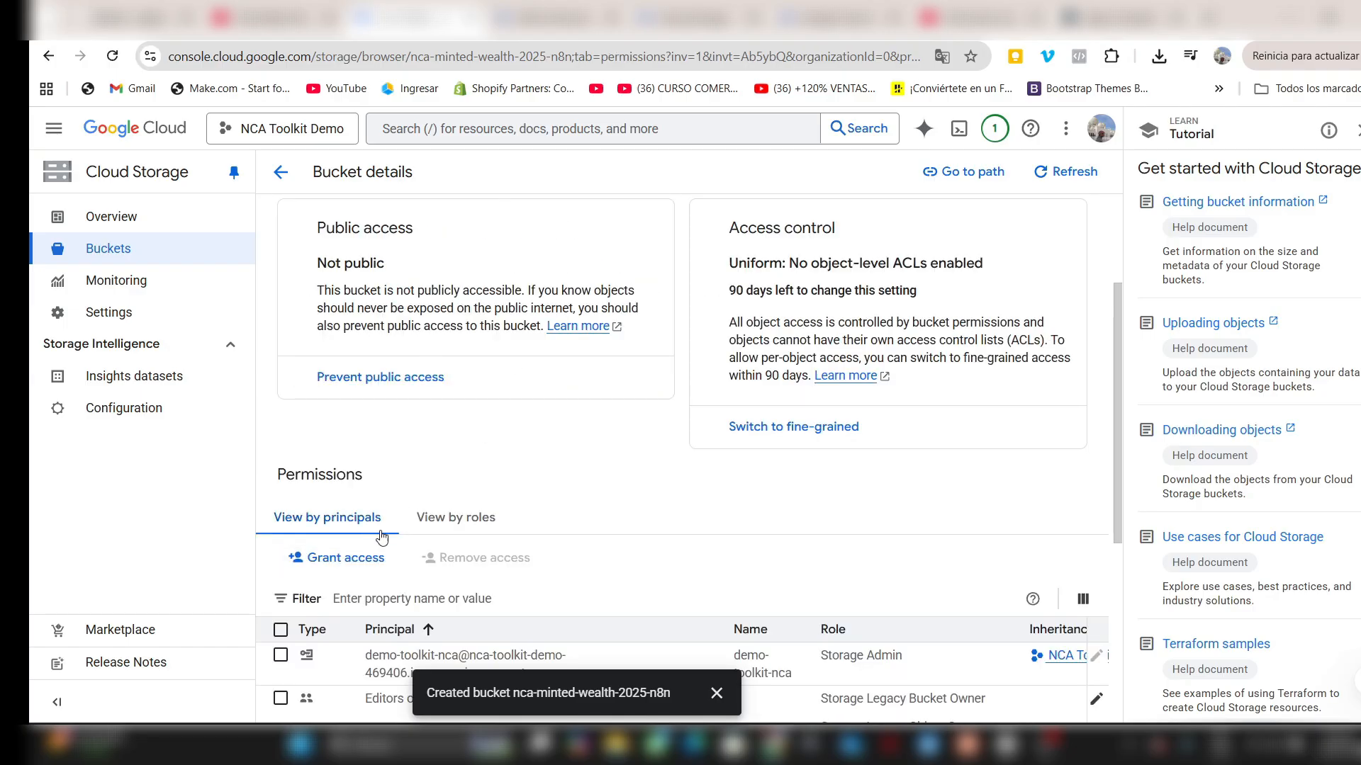
pyautogui.click(357, 567)
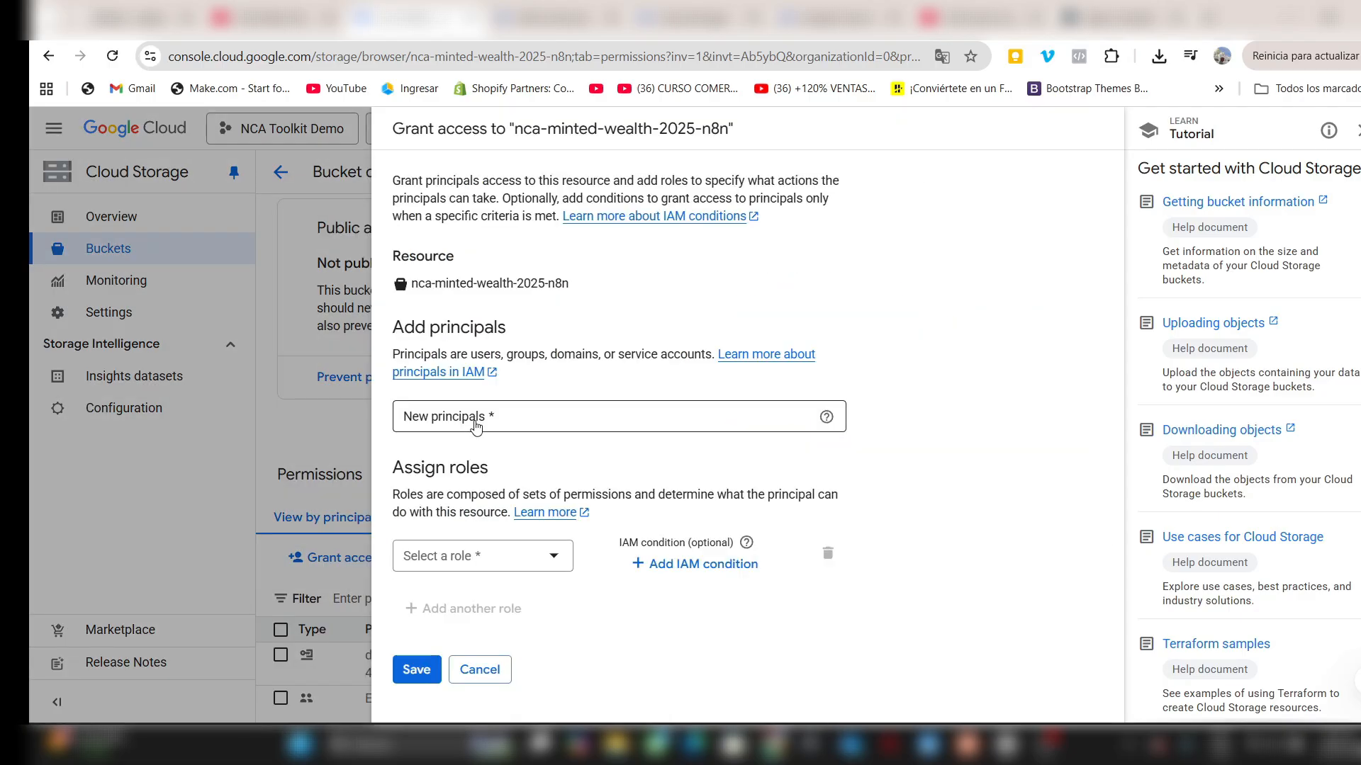
pyautogui.click(478, 418)
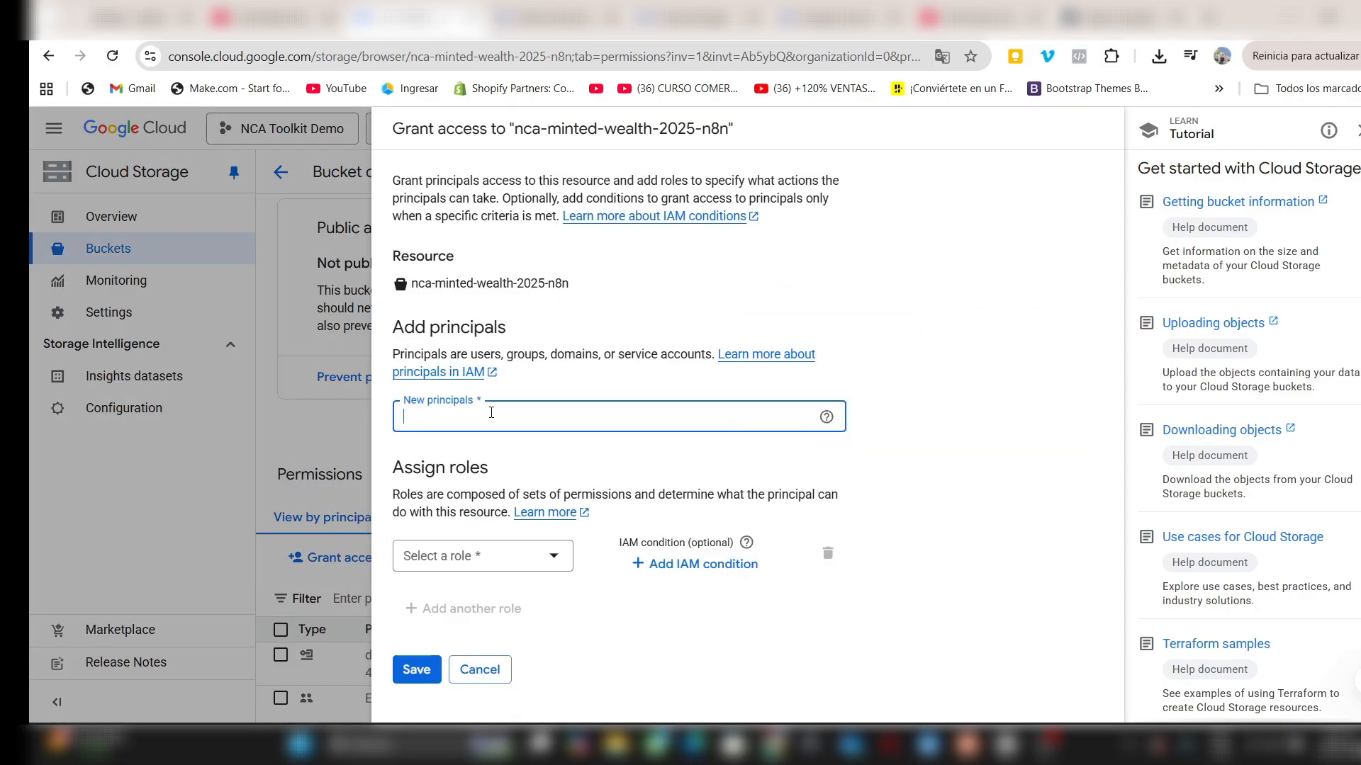
pyautogui.write('all')
pyautogui.click(443, 453)
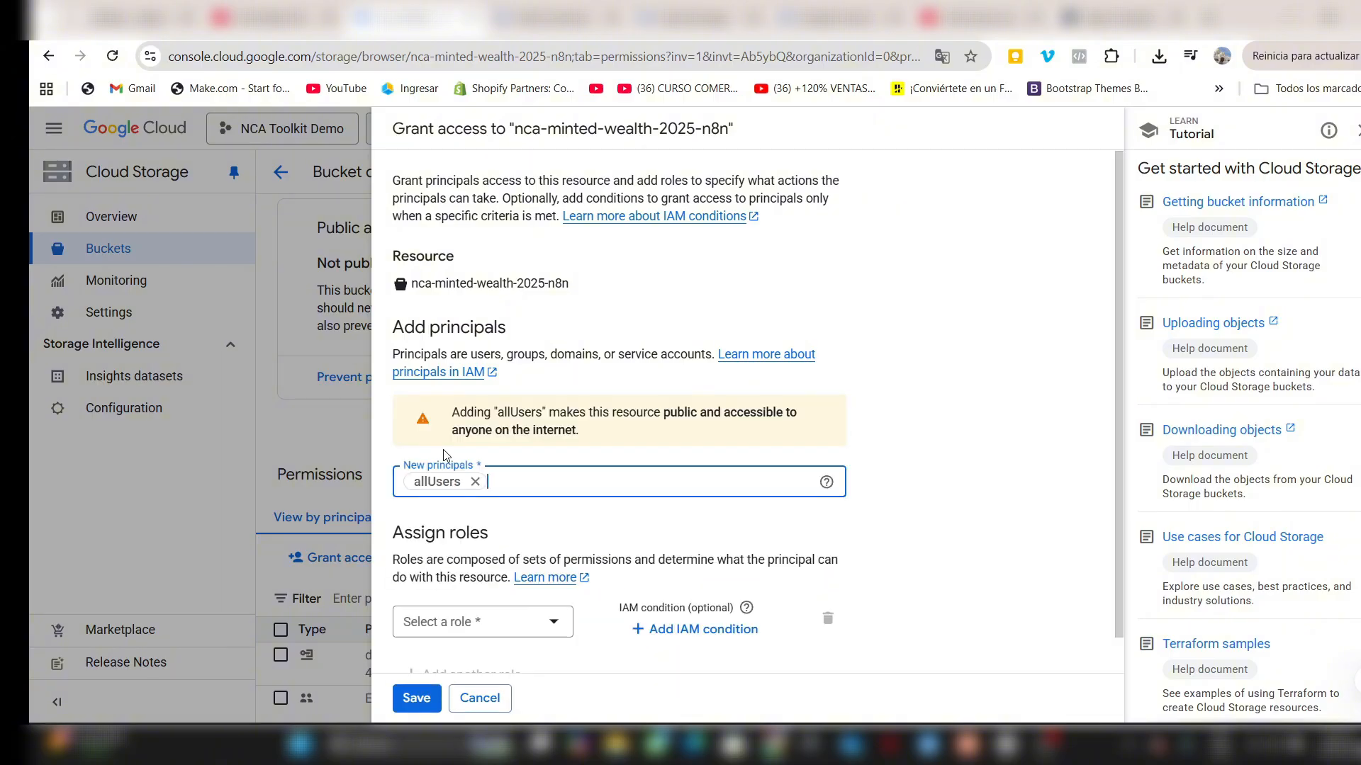
# - Assign the Storage Object Viewer role to allUsers, save the grant and allow public access to the bucket
pyautogui.scroll(-1, 524, 602)
pyautogui.click(525, 597)
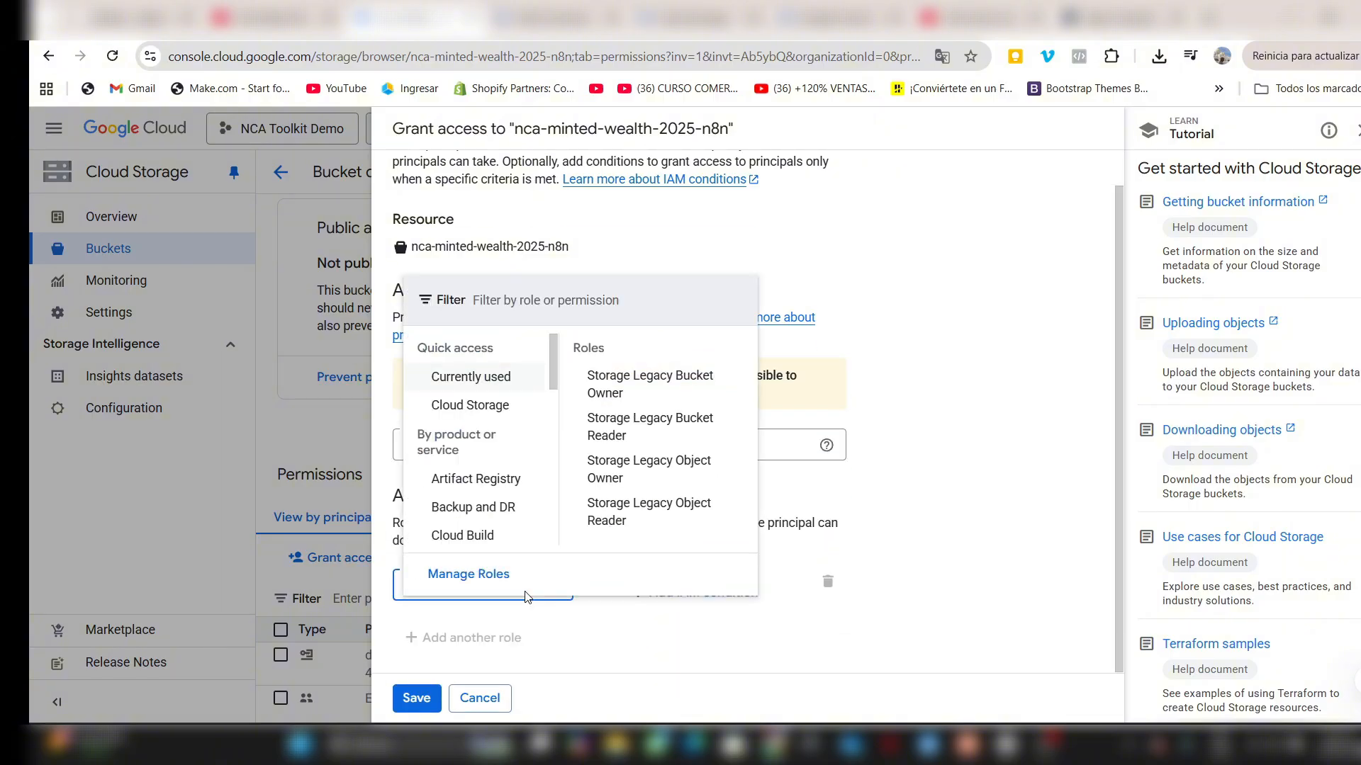
pyautogui.write('storage object vi')
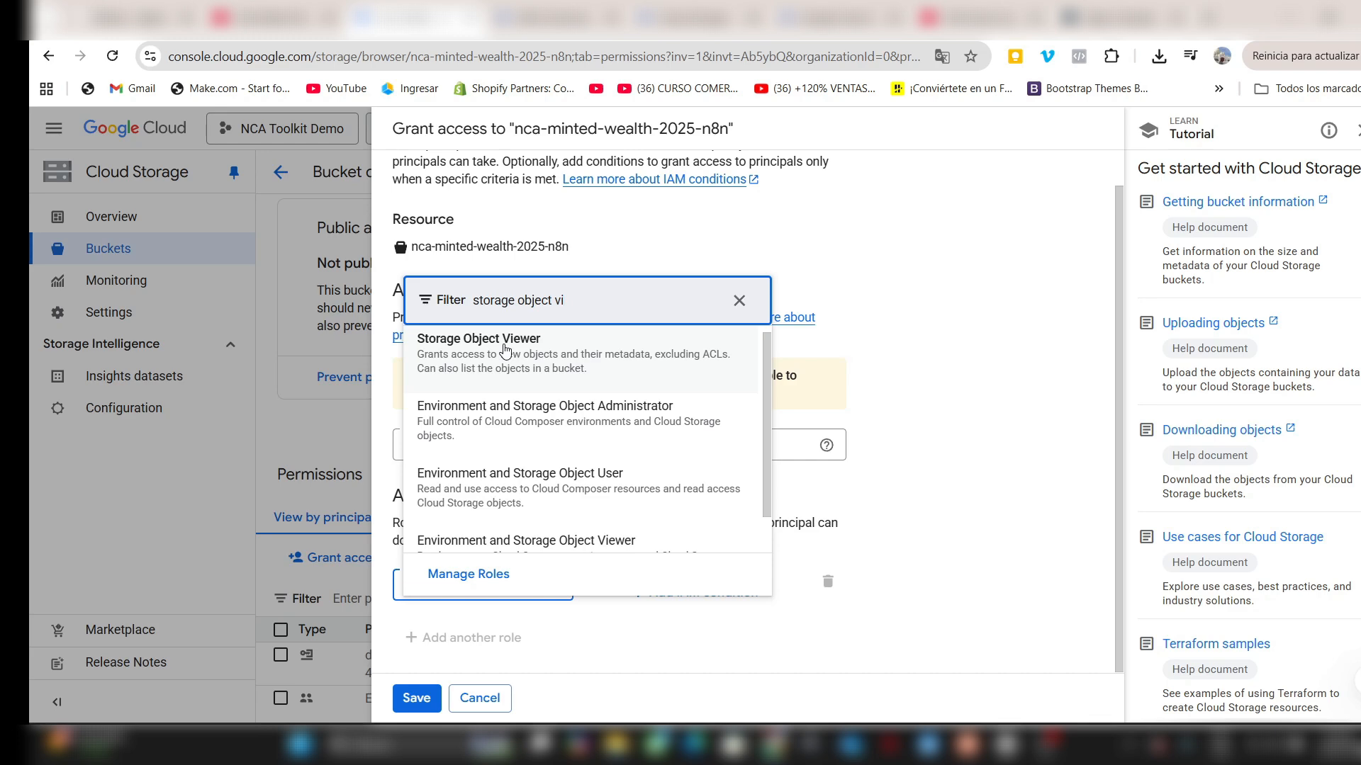
pyautogui.click(505, 350)
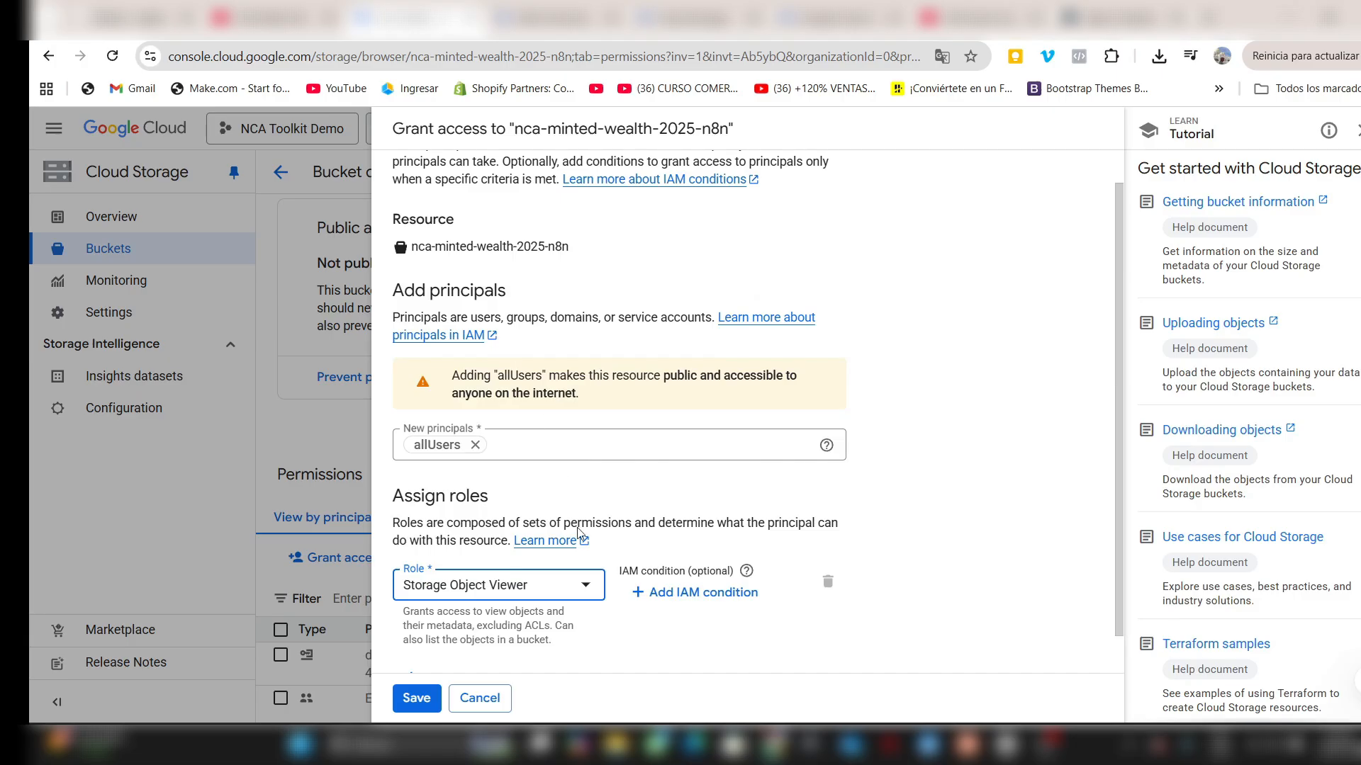
pyautogui.scroll(-1, 428, 637)
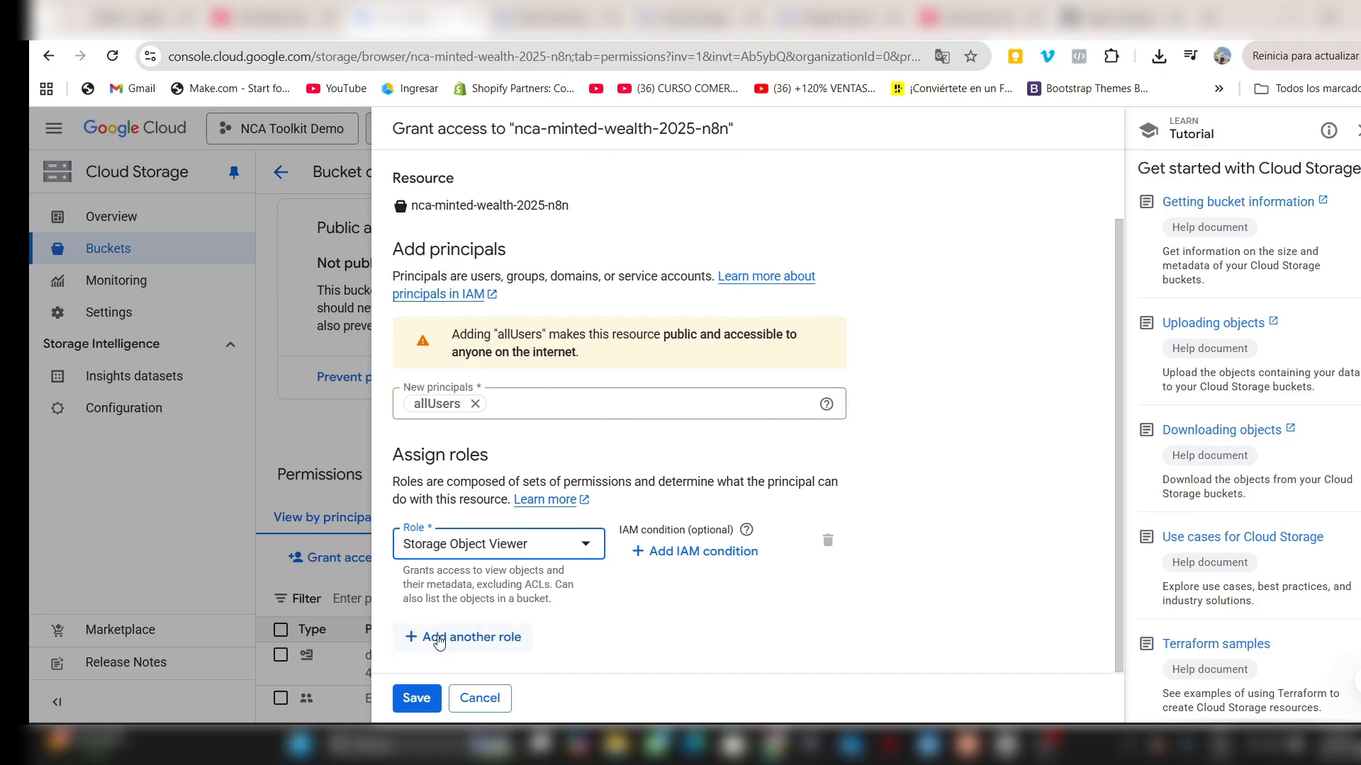
pyautogui.click(417, 699)
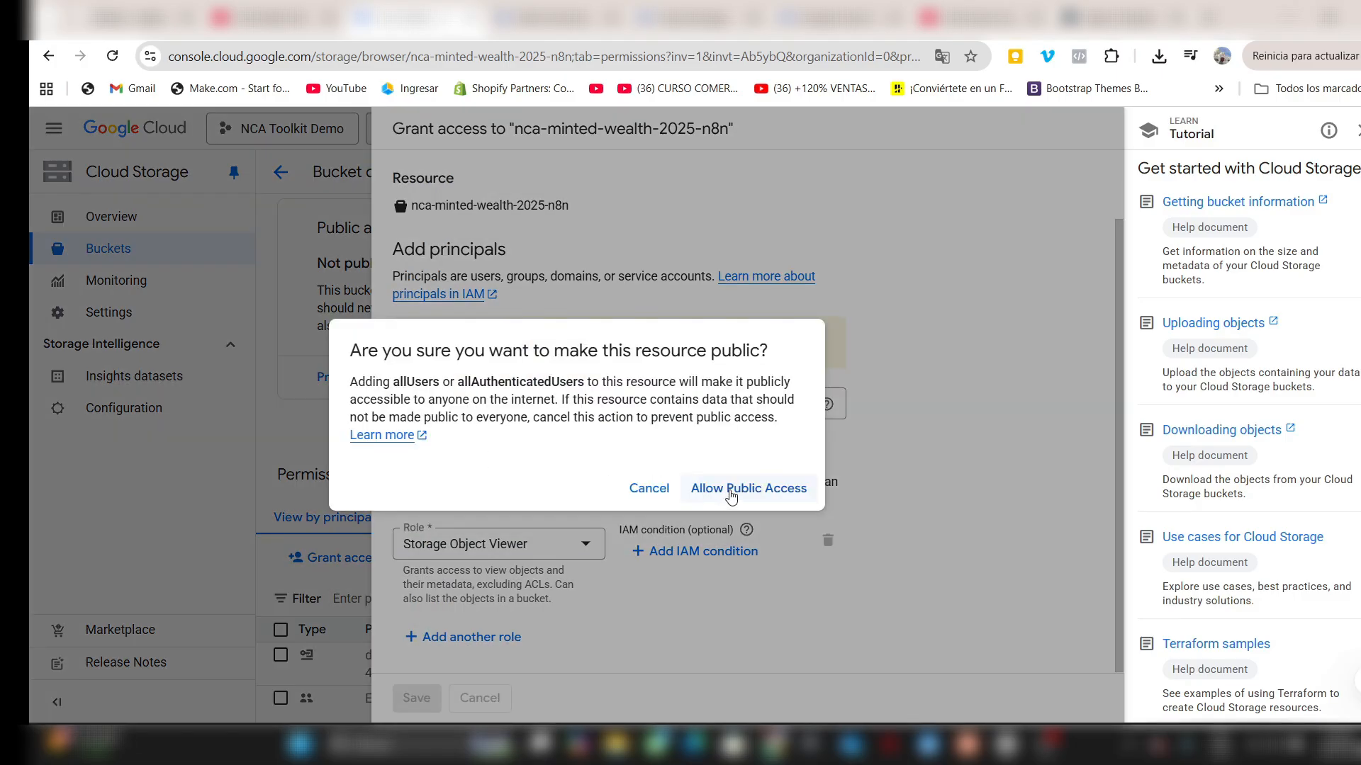
pyautogui.click(730, 499)
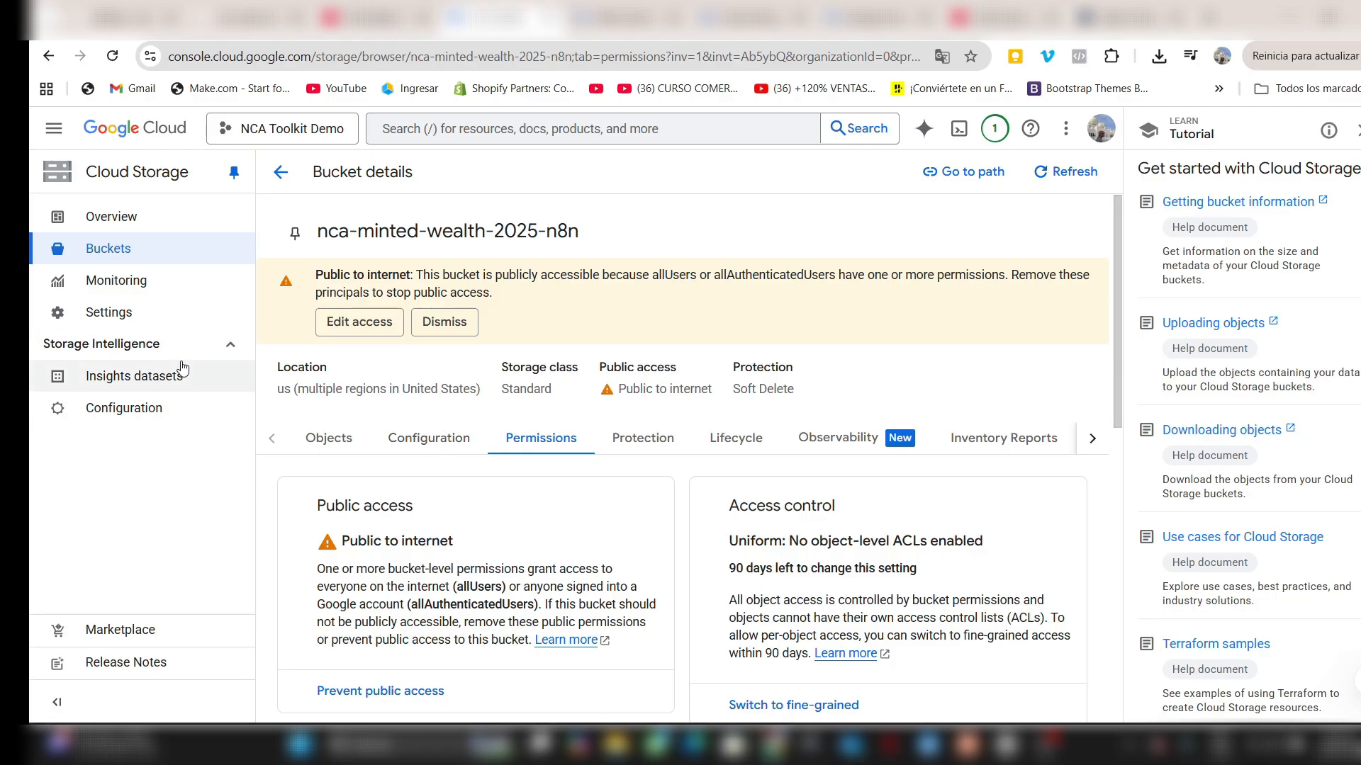
# - Open Cloud Run in the NCA Toolkit Demo project and start creating a new service
pyautogui.click(54, 128)
pyautogui.moveTo(110, 613)
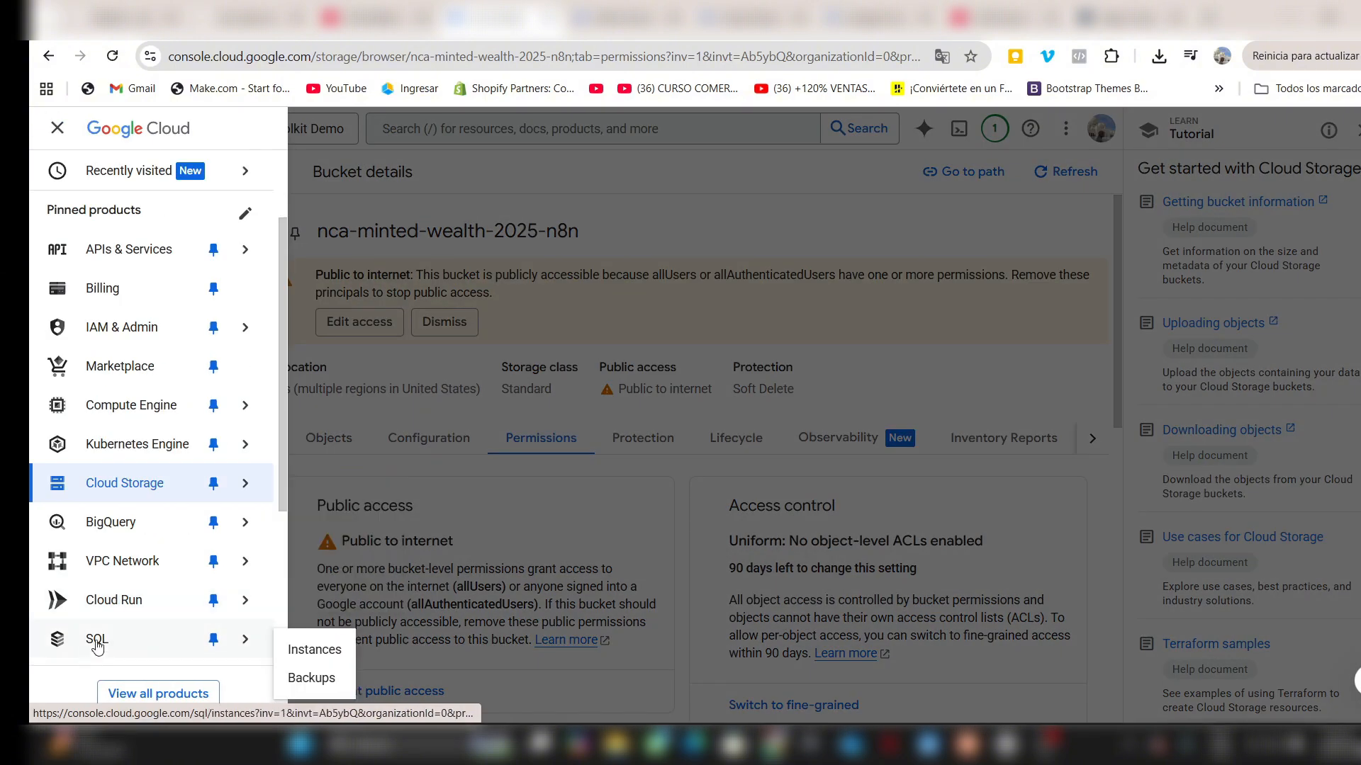
pyautogui.scroll(-3, 95, 624)
pyautogui.scroll(2, 106, 461)
pyautogui.scroll(-1, 113, 397)
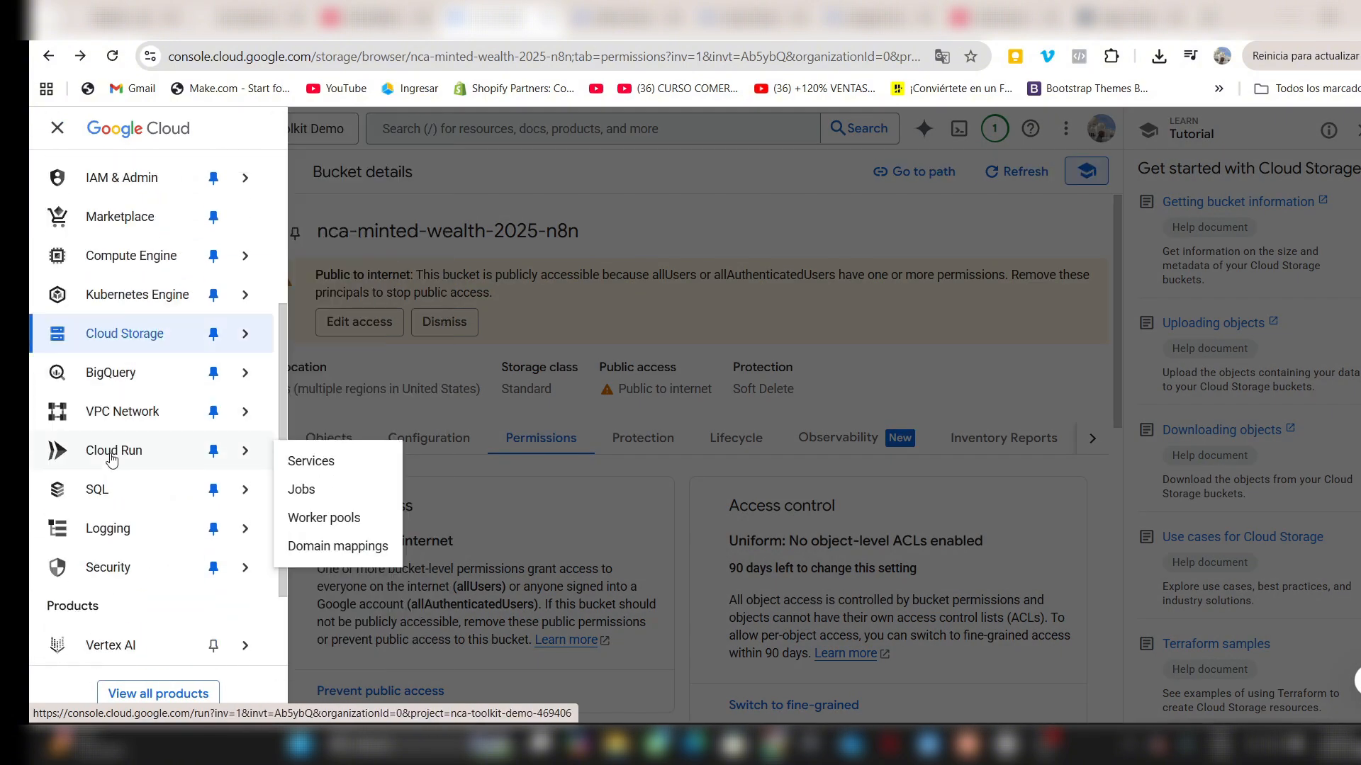
pyautogui.click(110, 453)
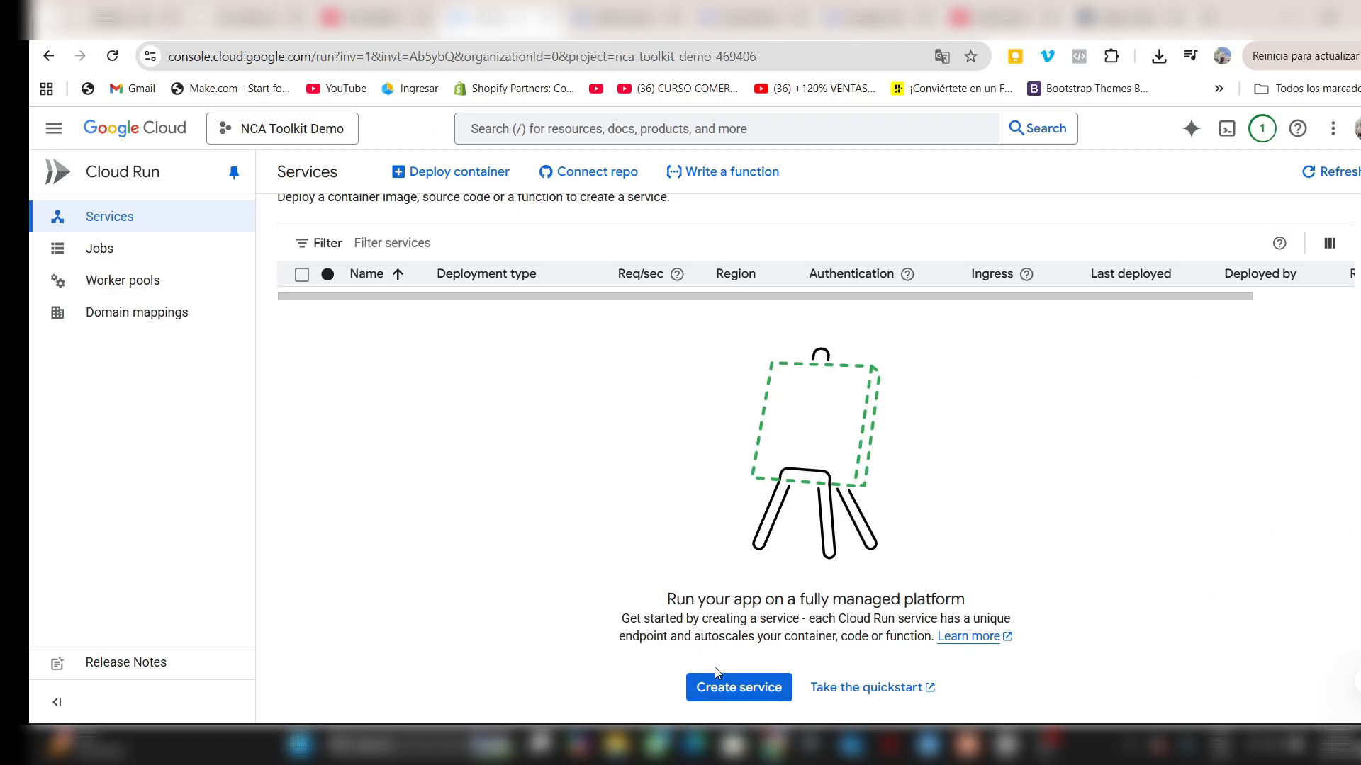
pyautogui.click(718, 677)
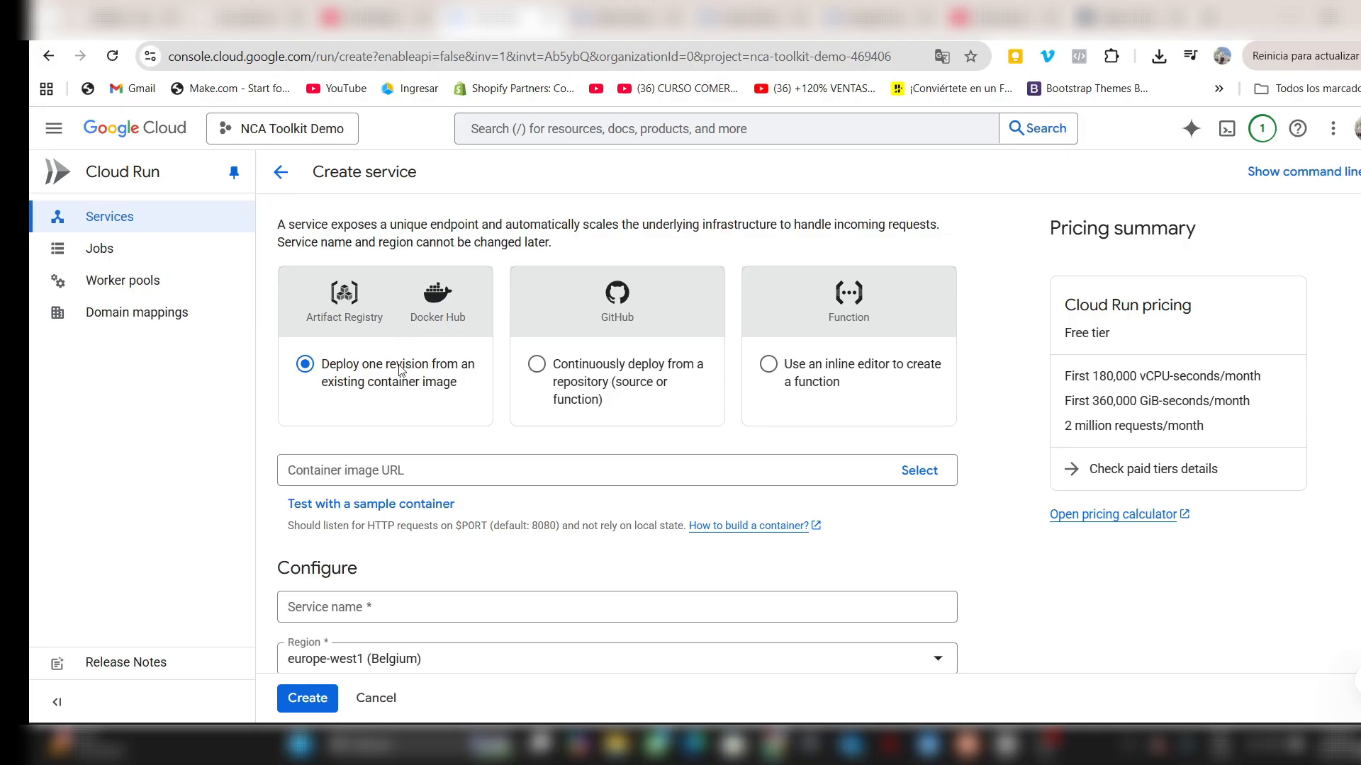
# - Copy the no-code-architects-toolkit:latest Docker image reference from the toolkit's GCP installation guide on GitHub and enter it as the service's container image URL
pyautogui.click(363, 468)
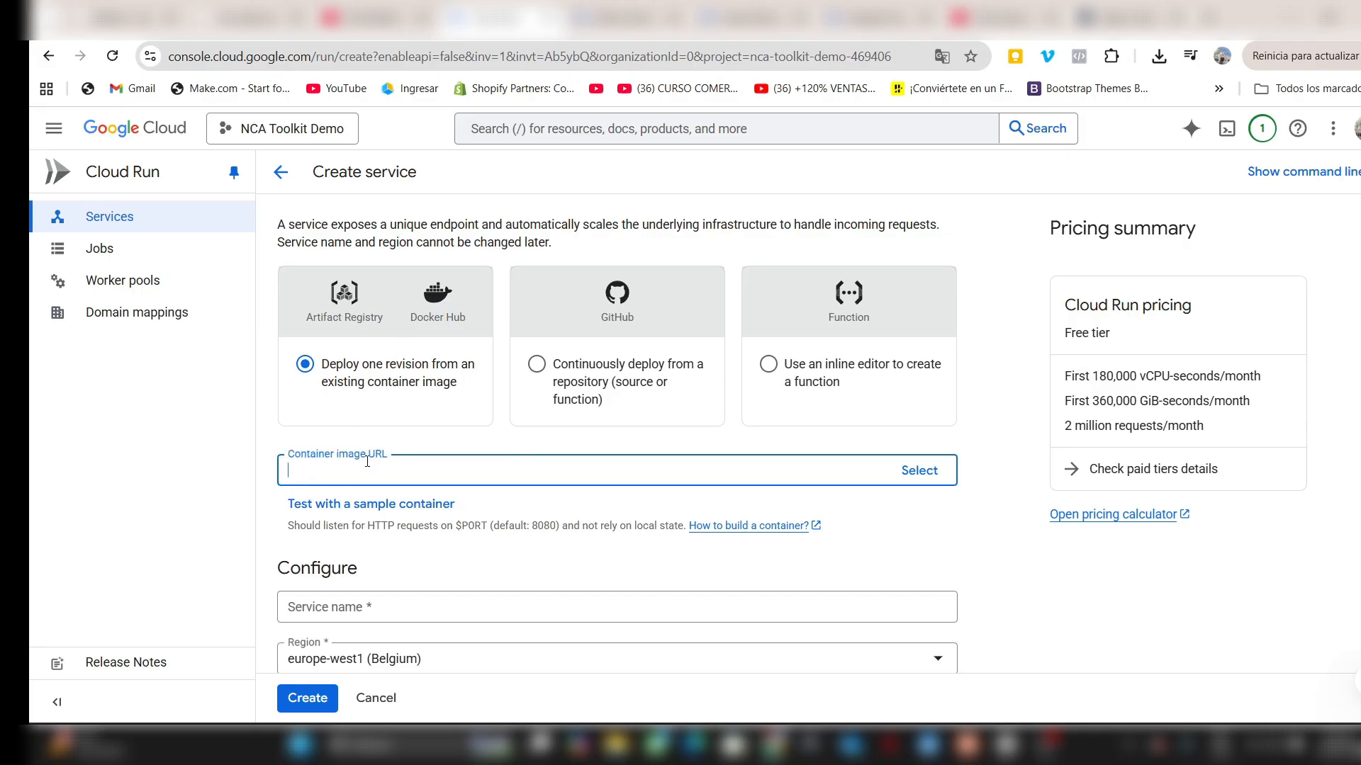
pyautogui.click(149, 16)
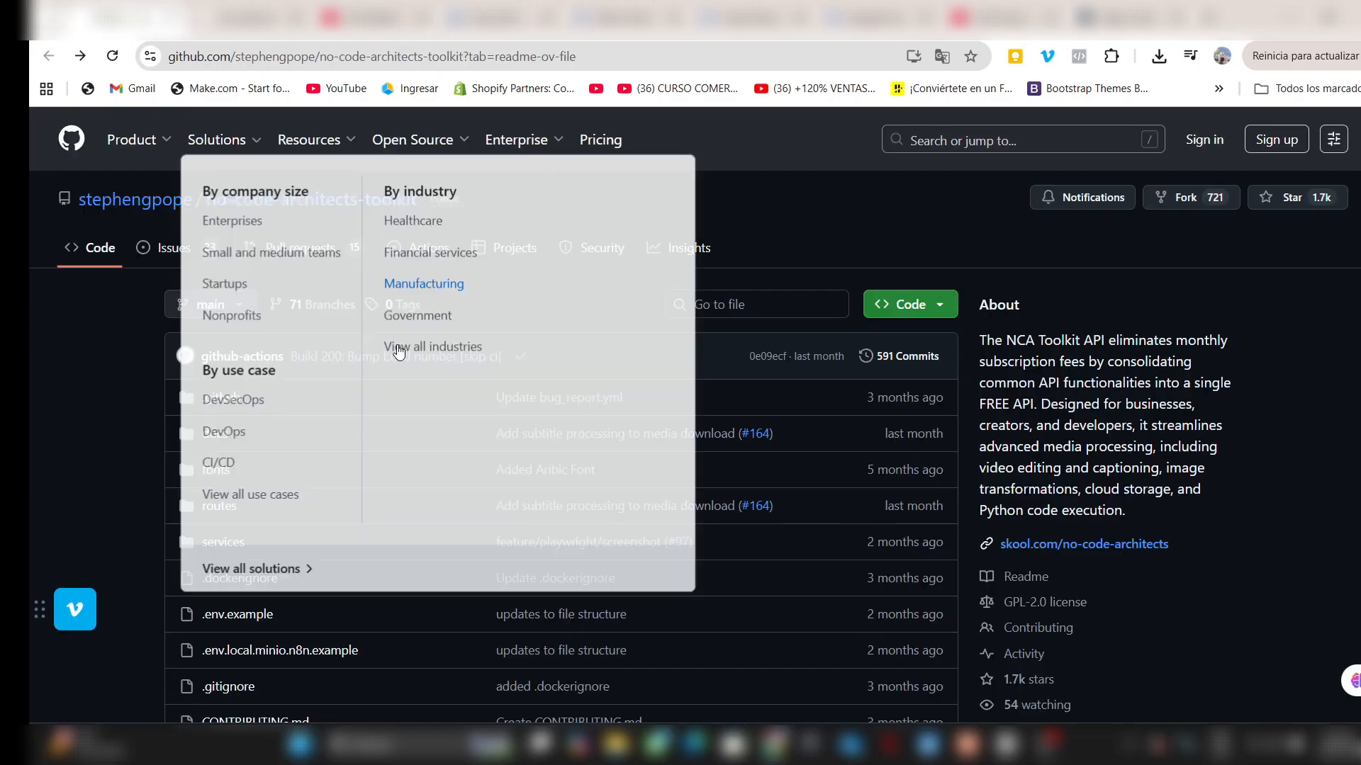
pyautogui.scroll(-20, 226, 410)
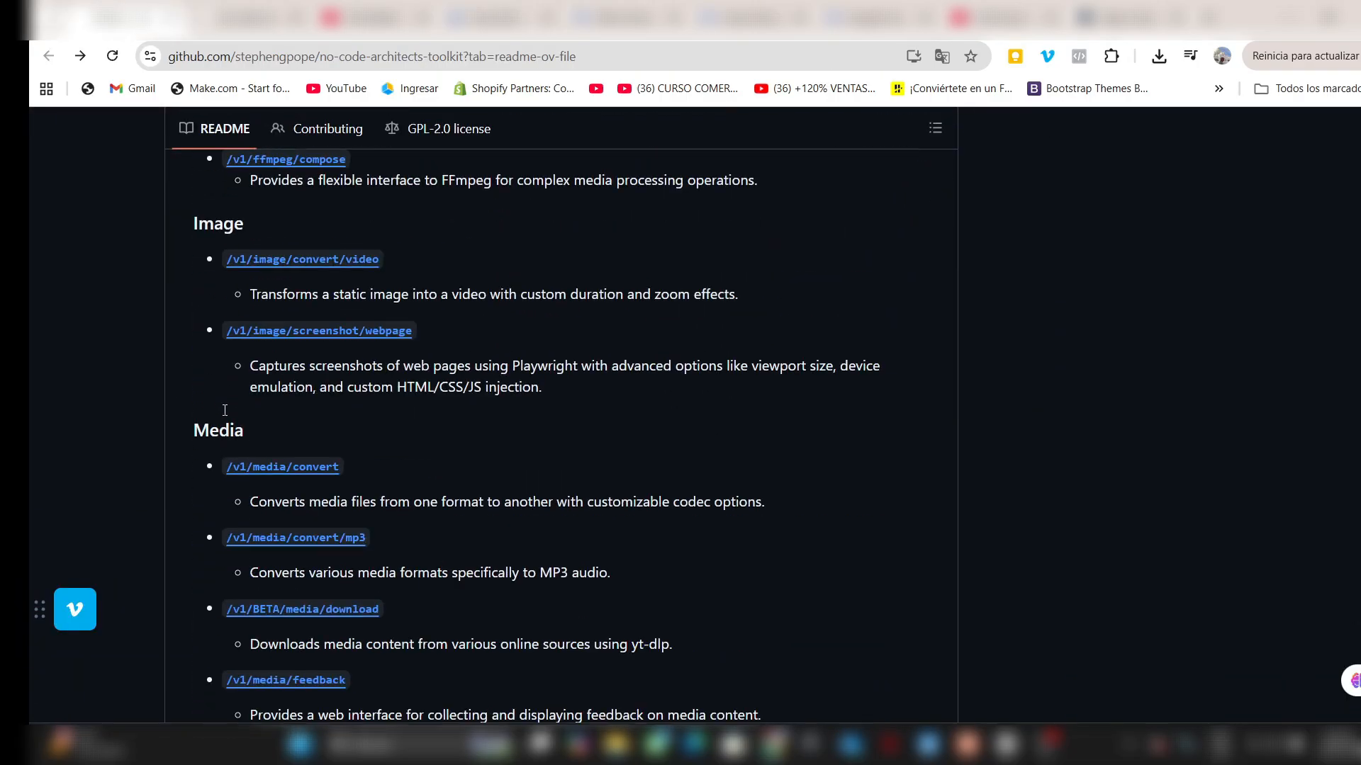
pyautogui.scroll(-10, 225, 410)
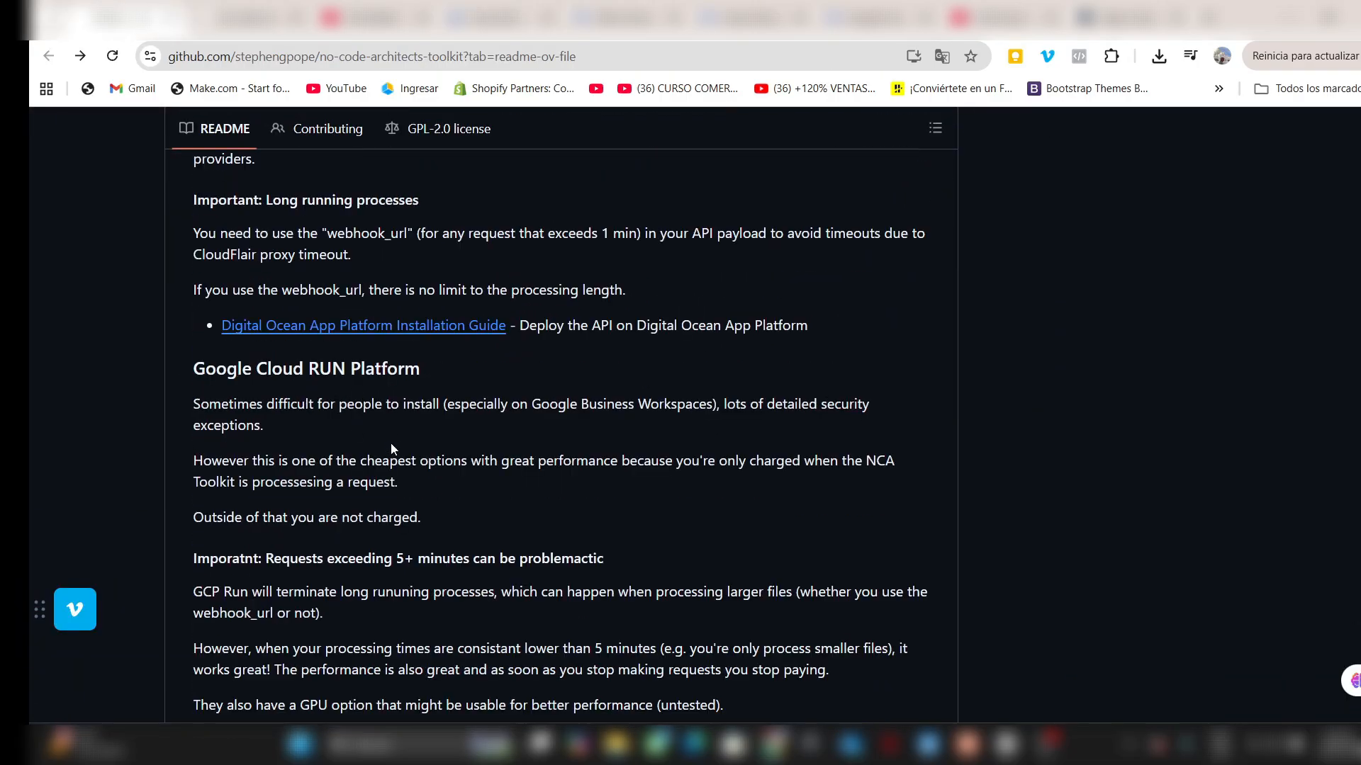
pyautogui.scroll(-5, 385, 423)
pyautogui.click(448, 386)
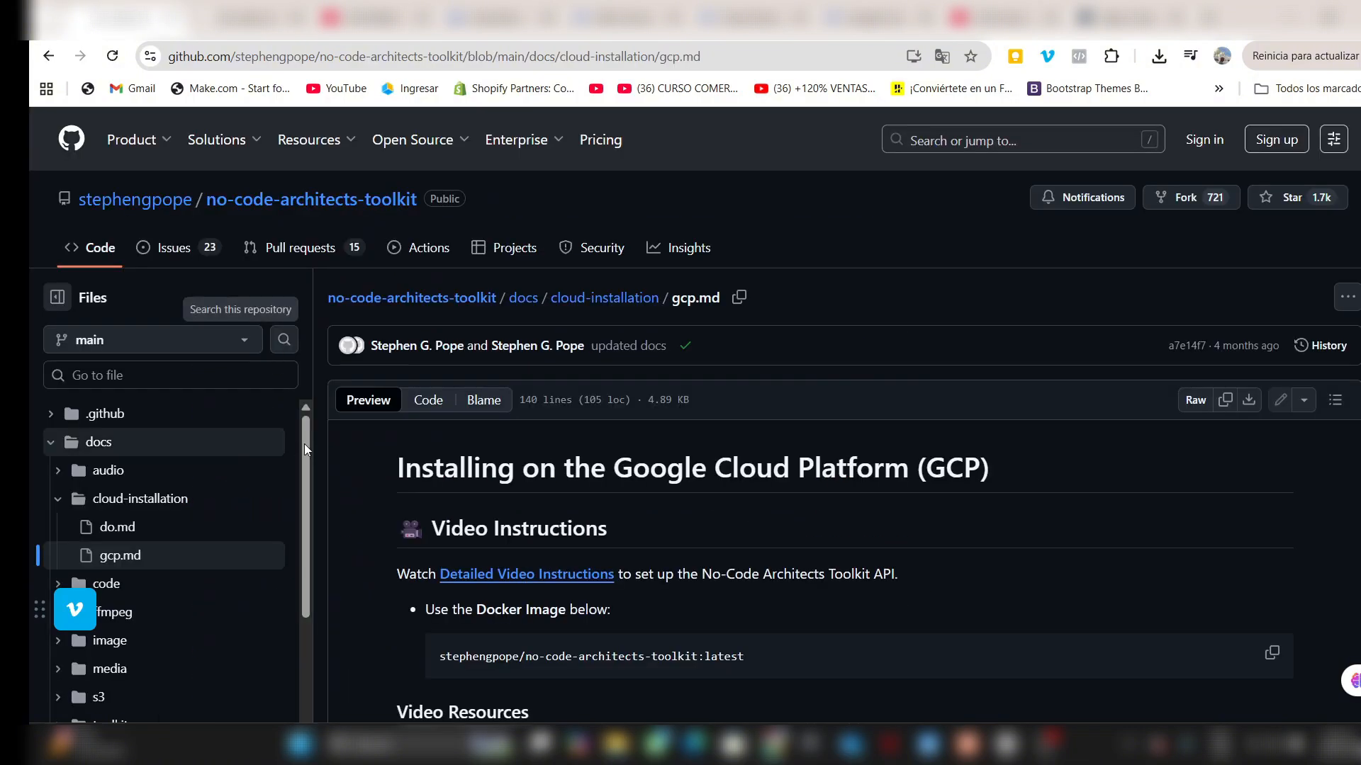
pyautogui.scroll(-2, 605, 431)
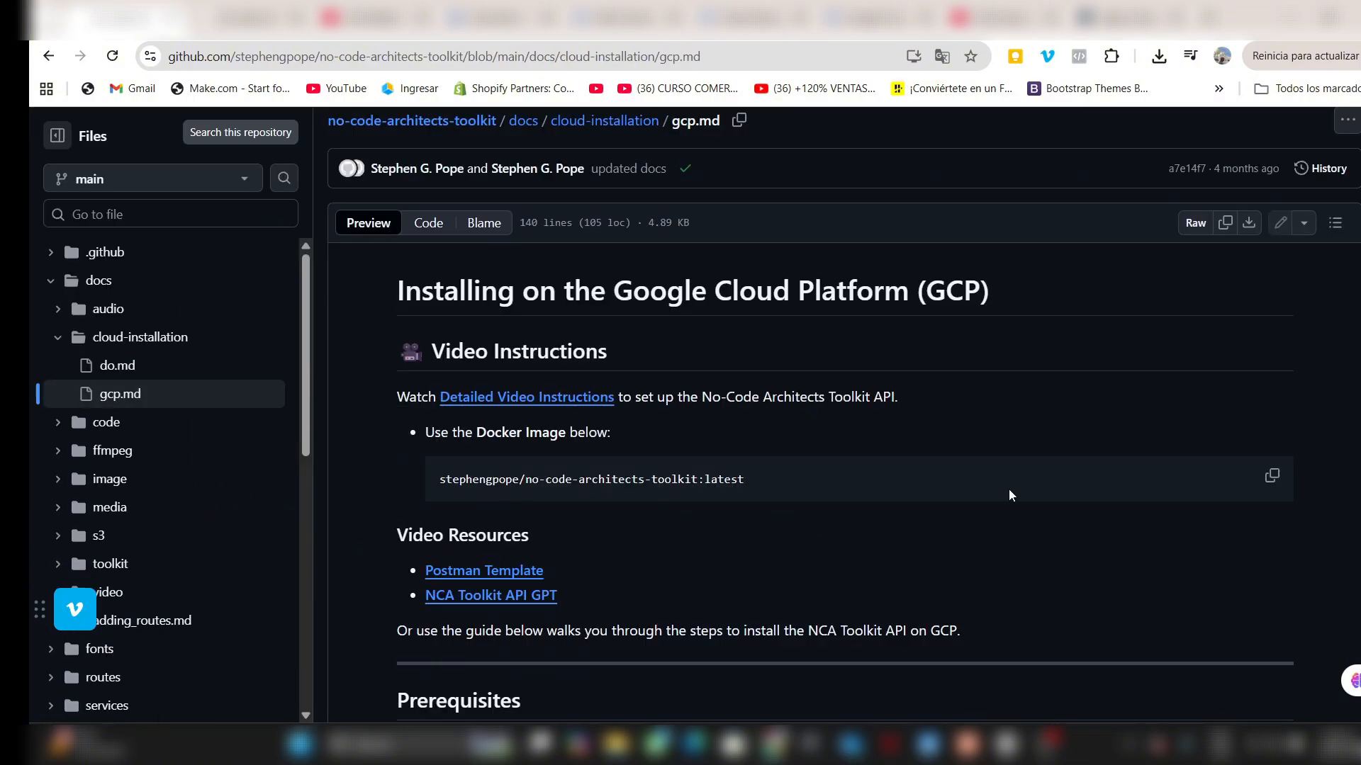
pyautogui.click(1274, 489)
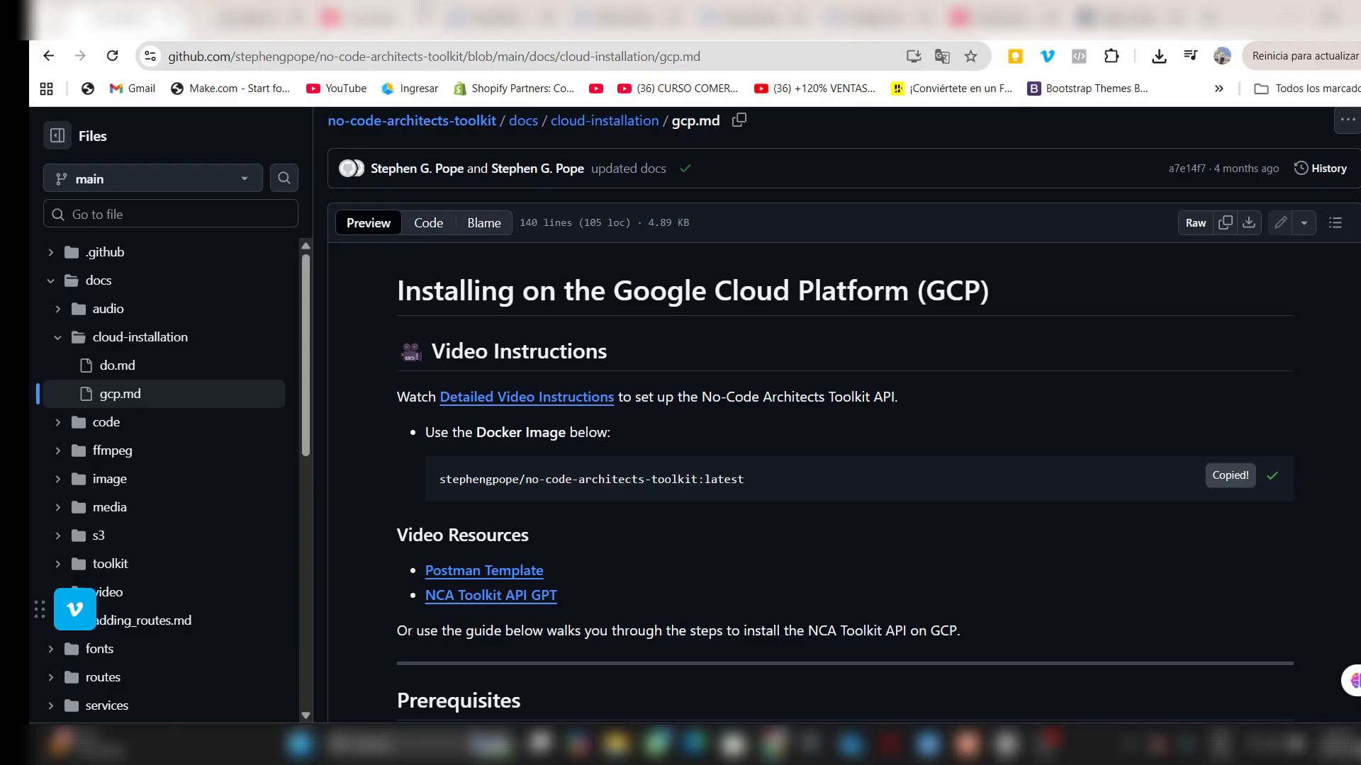
pyautogui.click(492, 16)
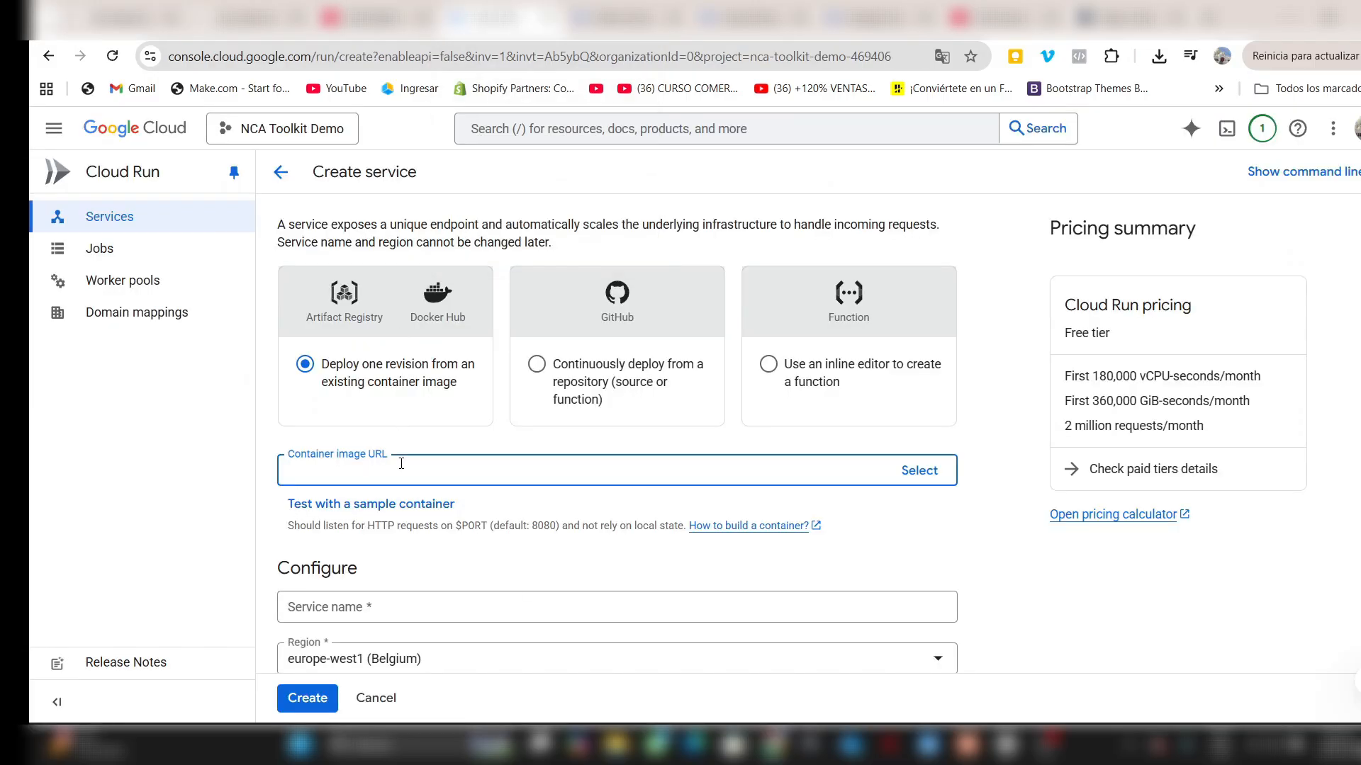
pyautogui.hotkey('ctrl', 'v')
# - Set the service's region to northamerica-south1 (Mexico) and name the service nca-n8n-minted-wealth
pyautogui.scroll(-1, 363, 585)
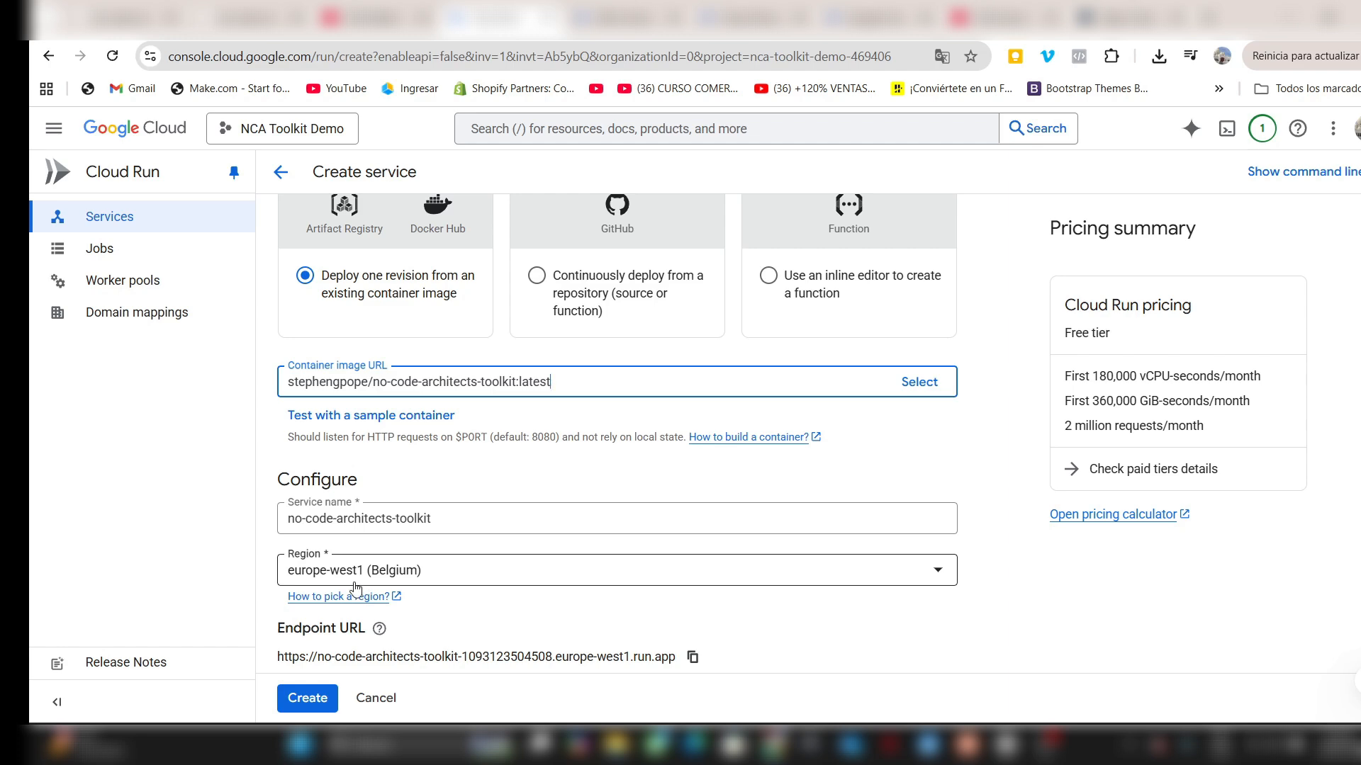
pyautogui.click(356, 578)
pyautogui.click(503, 301)
pyautogui.scroll(-3, 531, 513)
pyautogui.tripleClick(467, 281)
pyautogui.write('nca-n8n-minted-wealt')
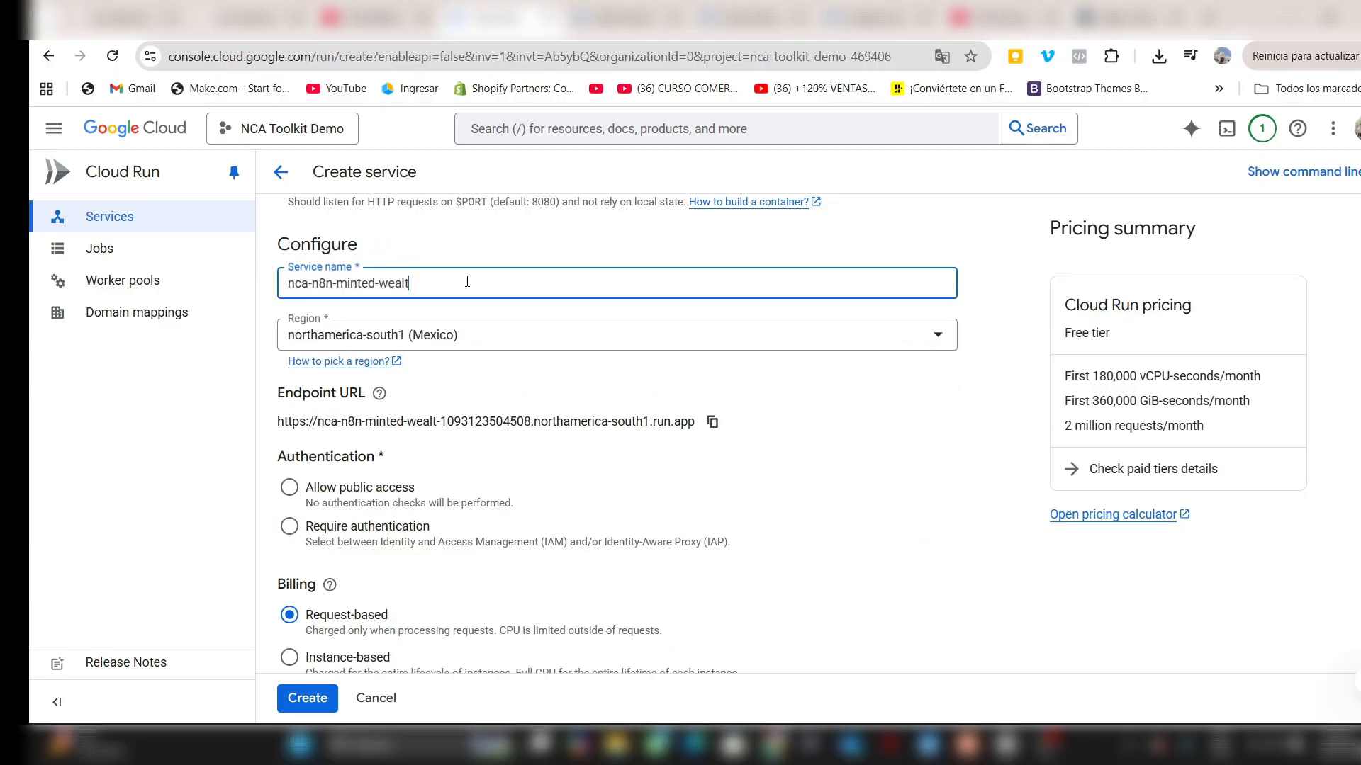
pyautogui.write('h')
# - Allow public access to the service and choose instance-based billing
pyautogui.scroll(-1, 467, 281)
pyautogui.click(289, 399)
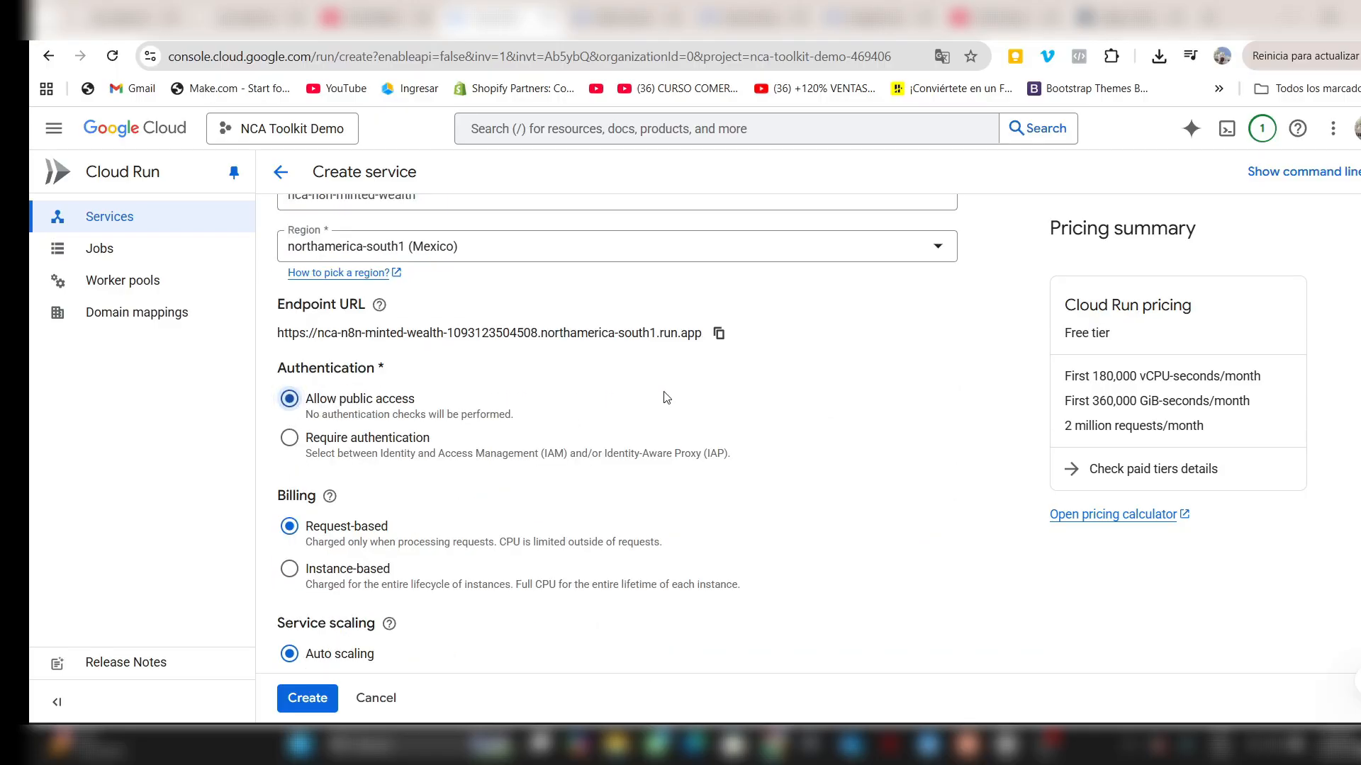
pyautogui.scroll(-2, 439, 298)
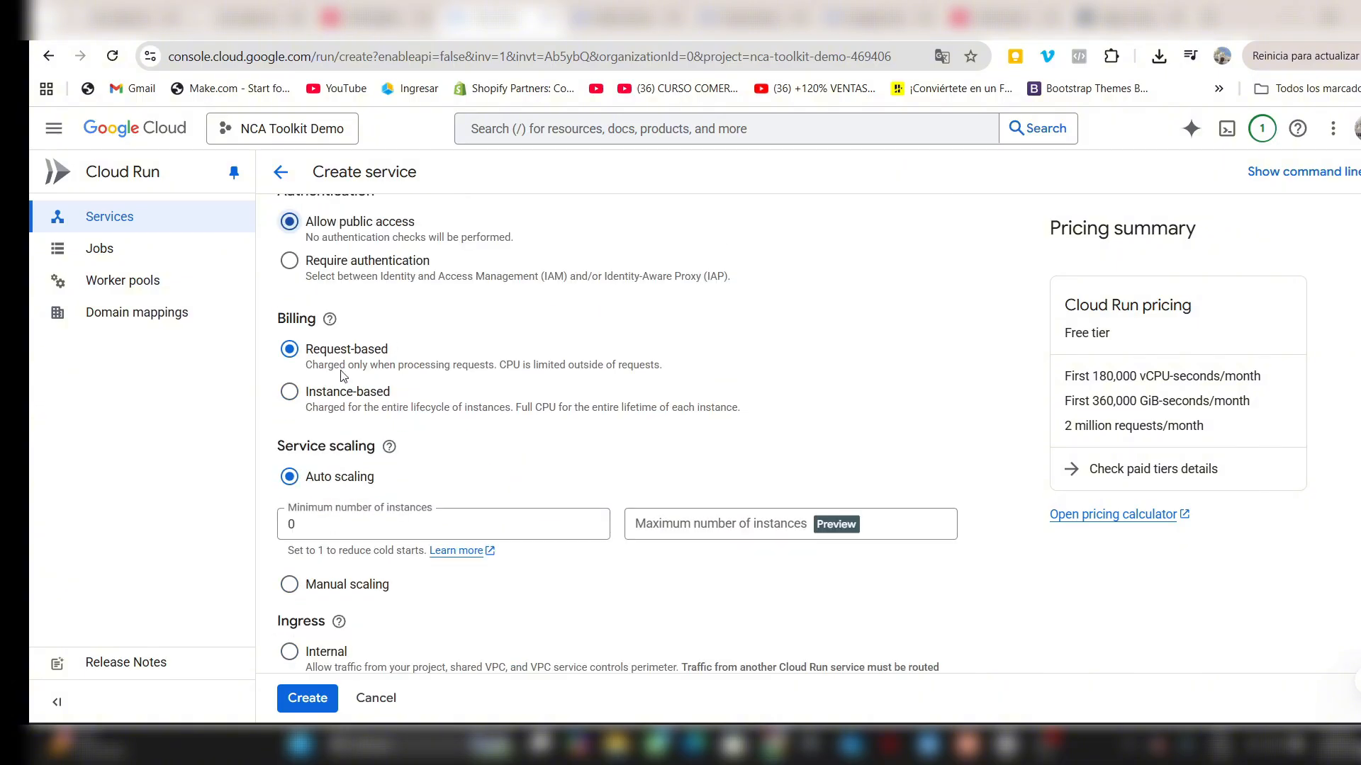
pyautogui.click(289, 391)
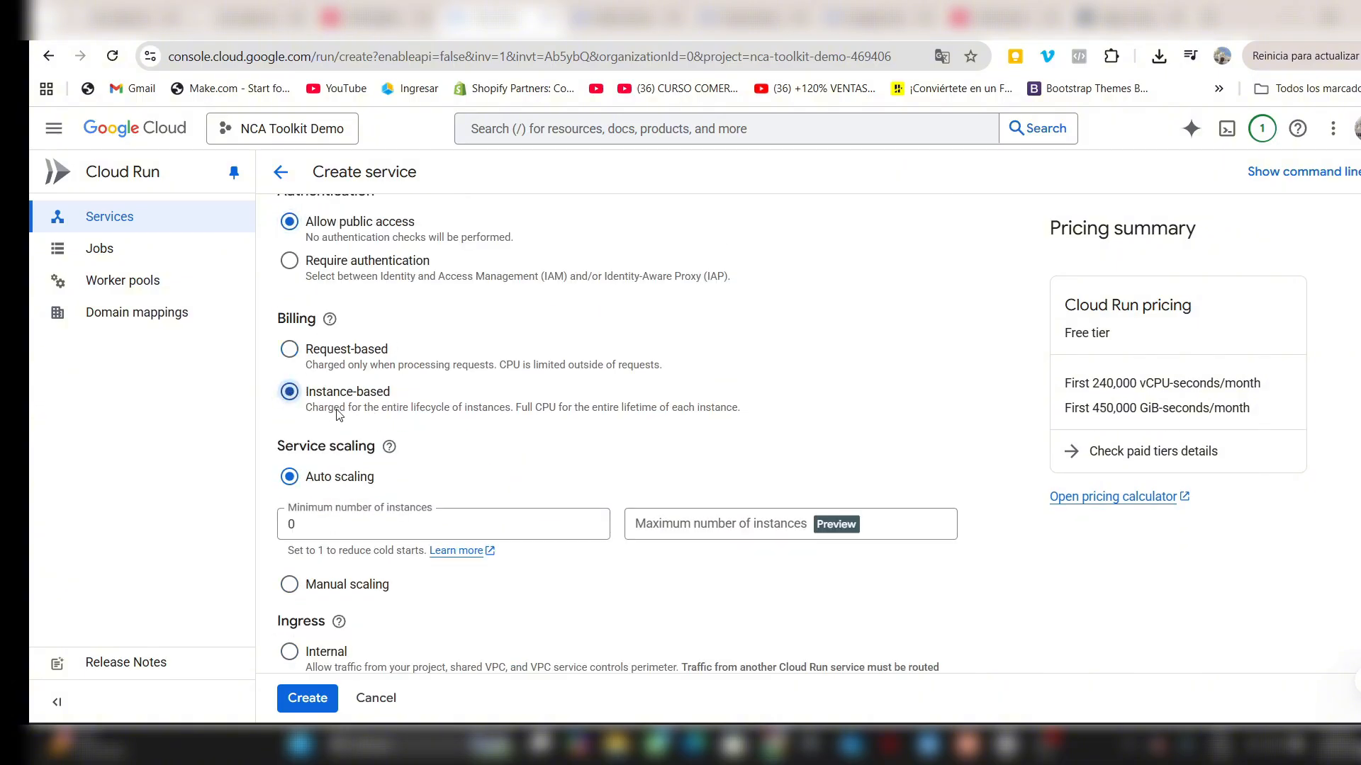
# - Expand the container settings and allocate 16 GiB of memory and 4 CPUs to the container
pyautogui.scroll(-3, 337, 414)
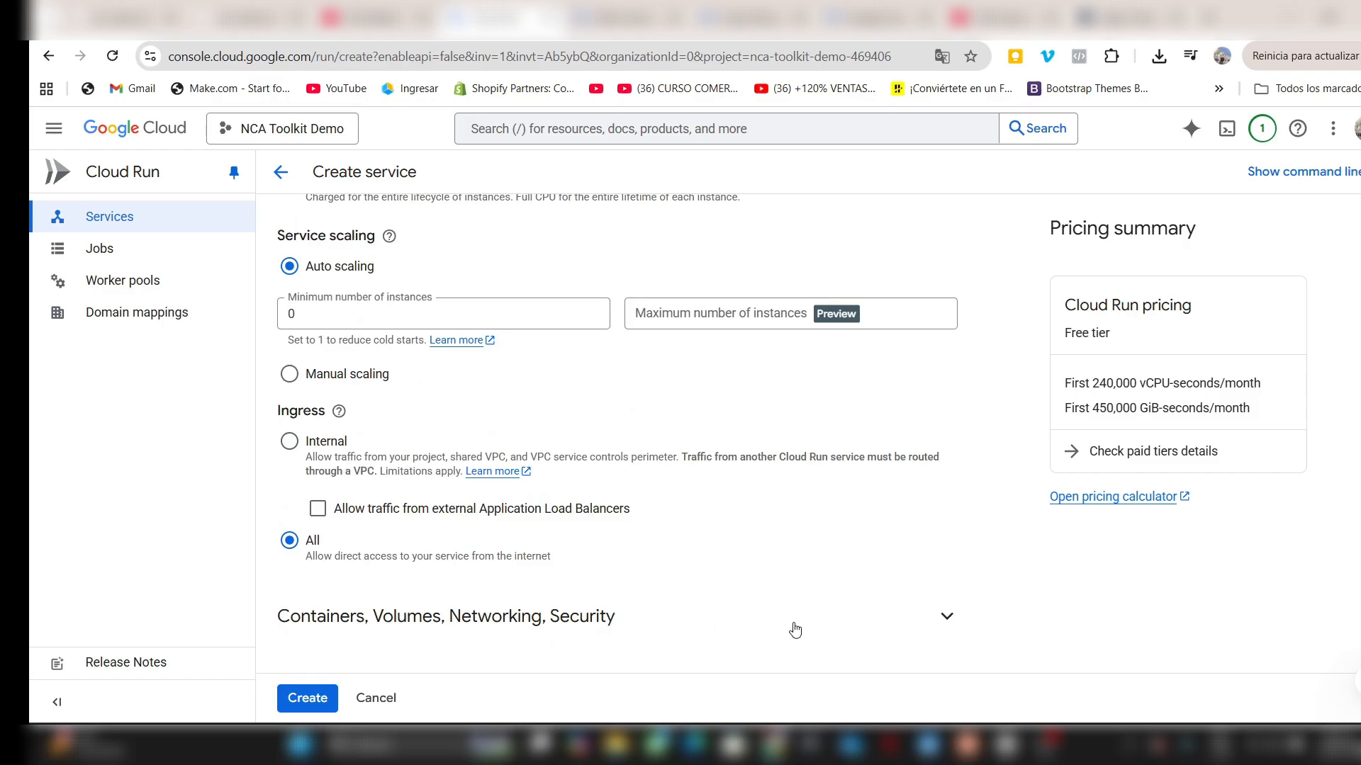
pyautogui.click(947, 619)
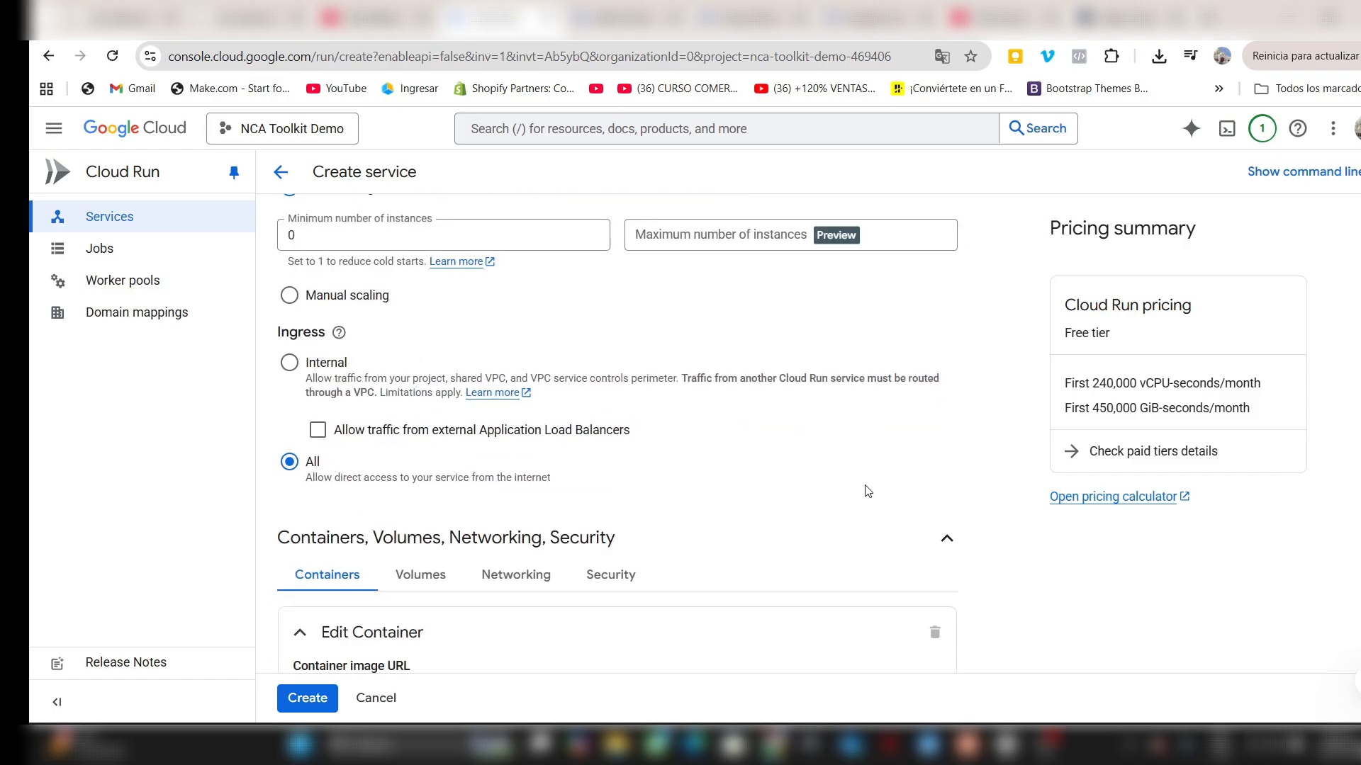
pyautogui.scroll(-9, 867, 491)
pyautogui.click(376, 542)
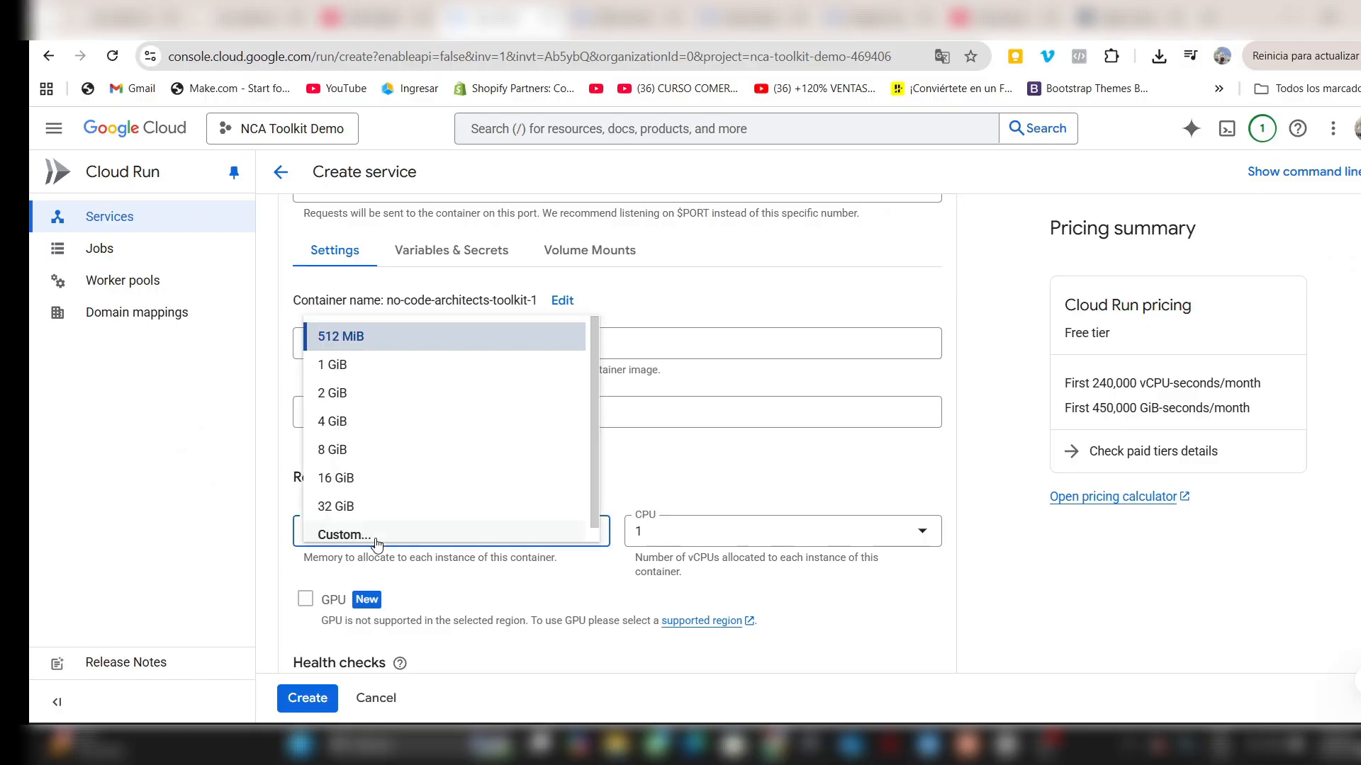
pyautogui.click(374, 483)
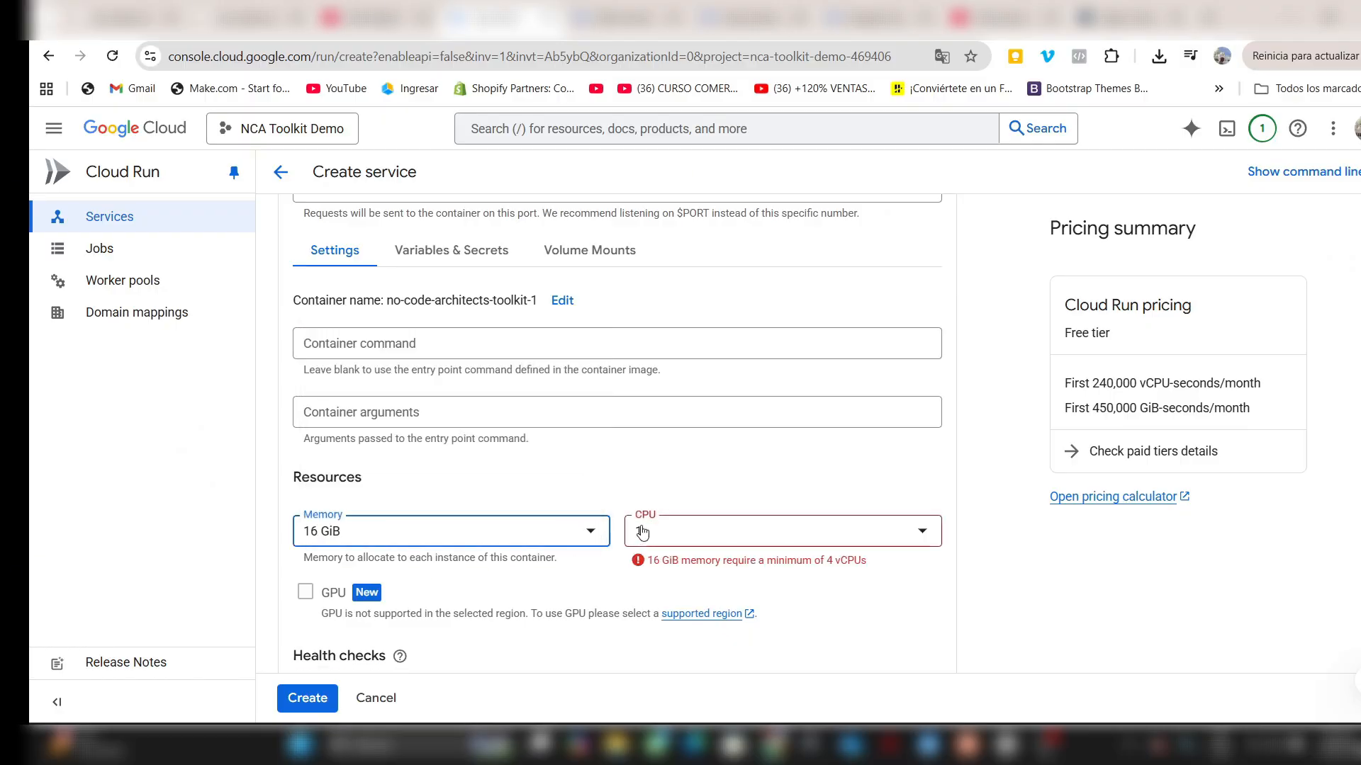
pyautogui.click(679, 536)
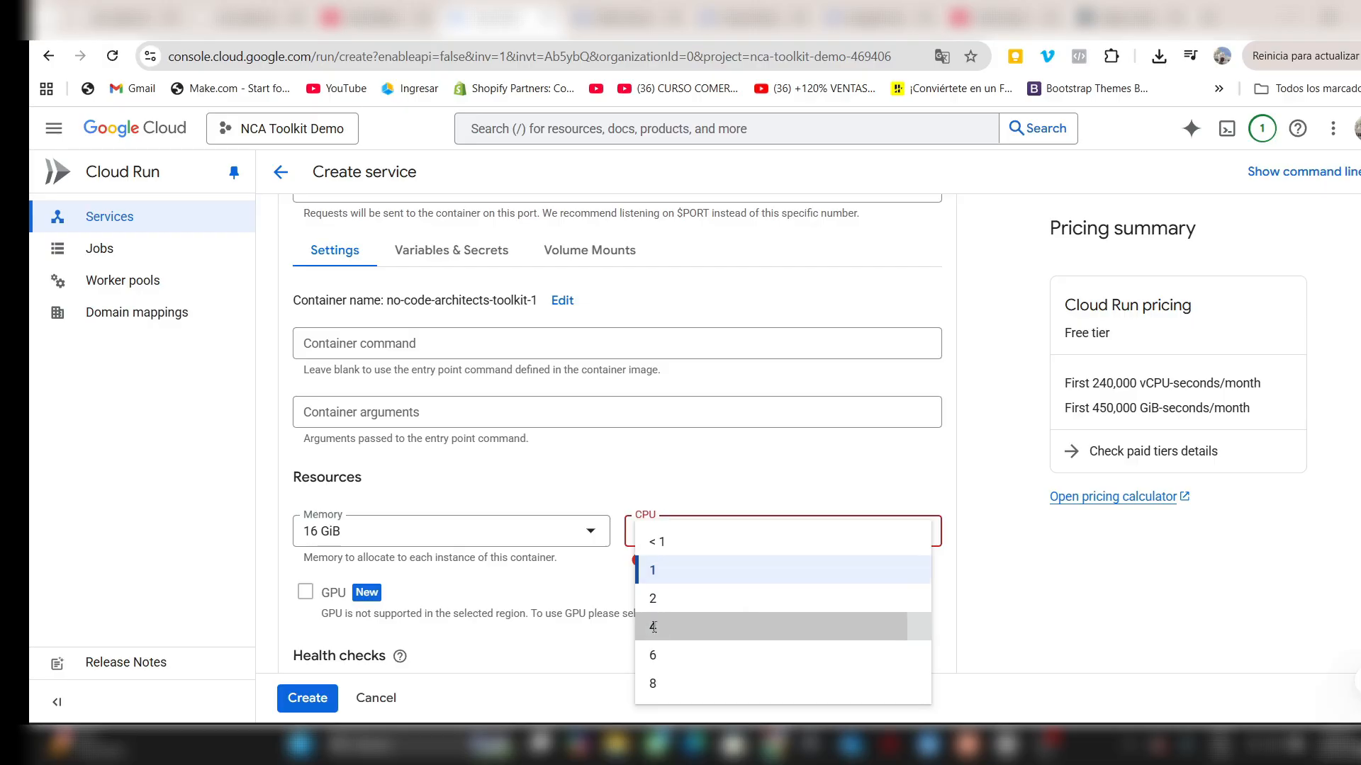
pyautogui.click(653, 628)
# - Set the maximum concurrent requests per instance to 1 and select the second generation execution environment
pyautogui.scroll(-10, 805, 397)
pyautogui.click(453, 465)
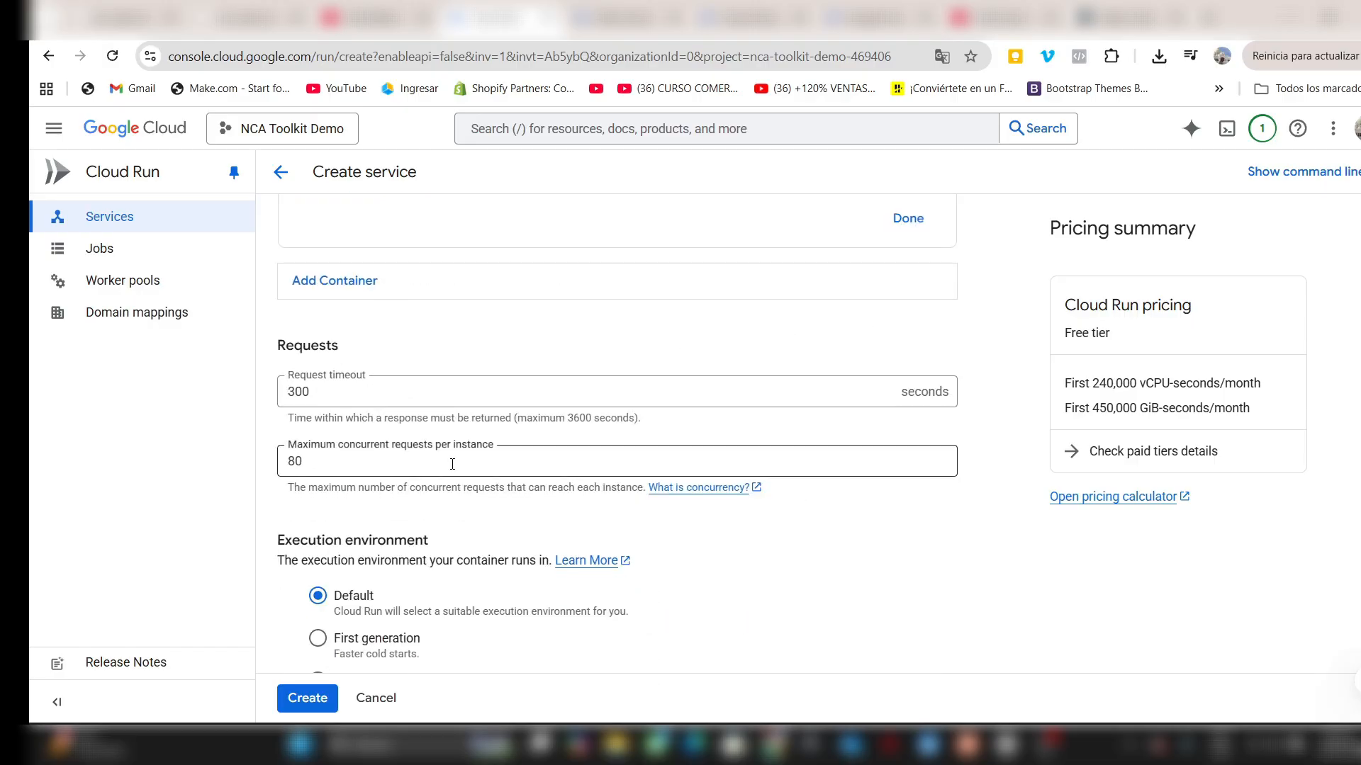
pyautogui.press('BackSpace')
pyautogui.press('BackSpace')
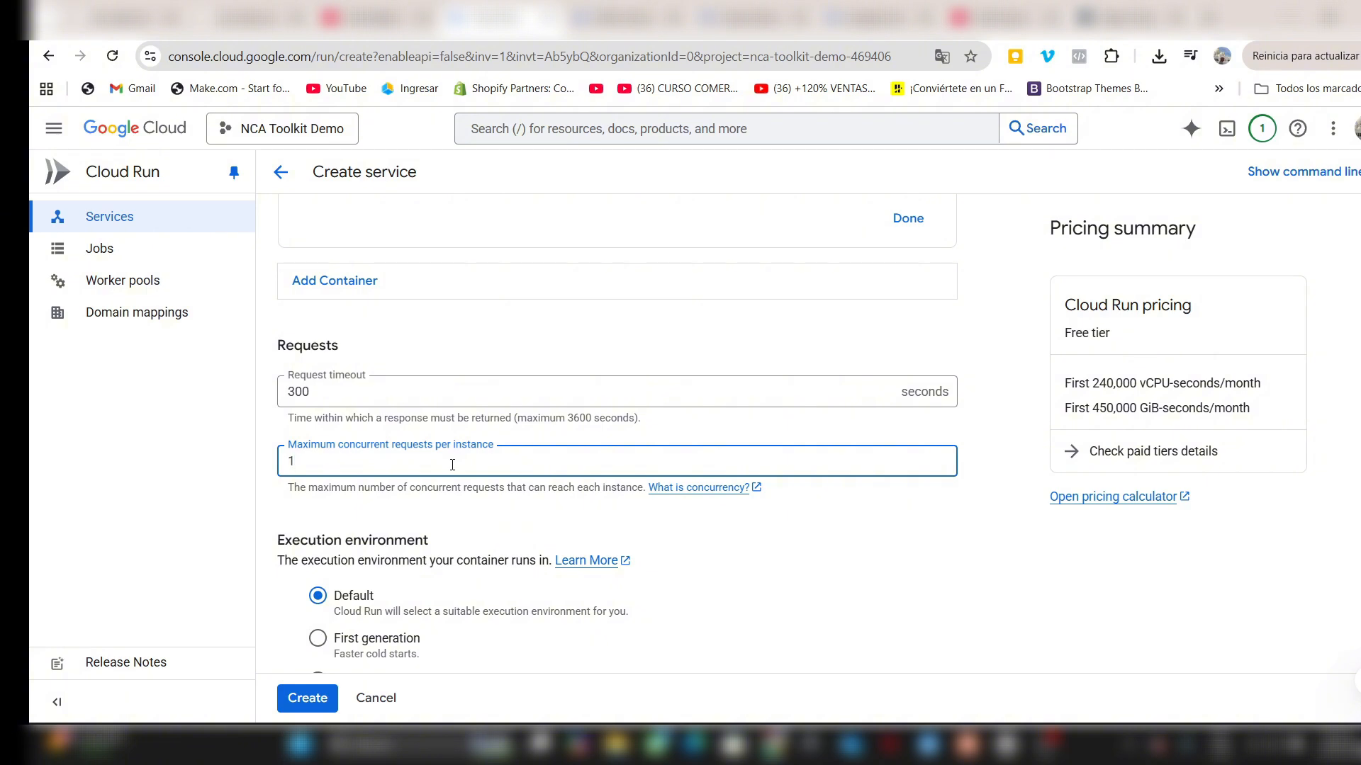
pyautogui.scroll(-3, 452, 465)
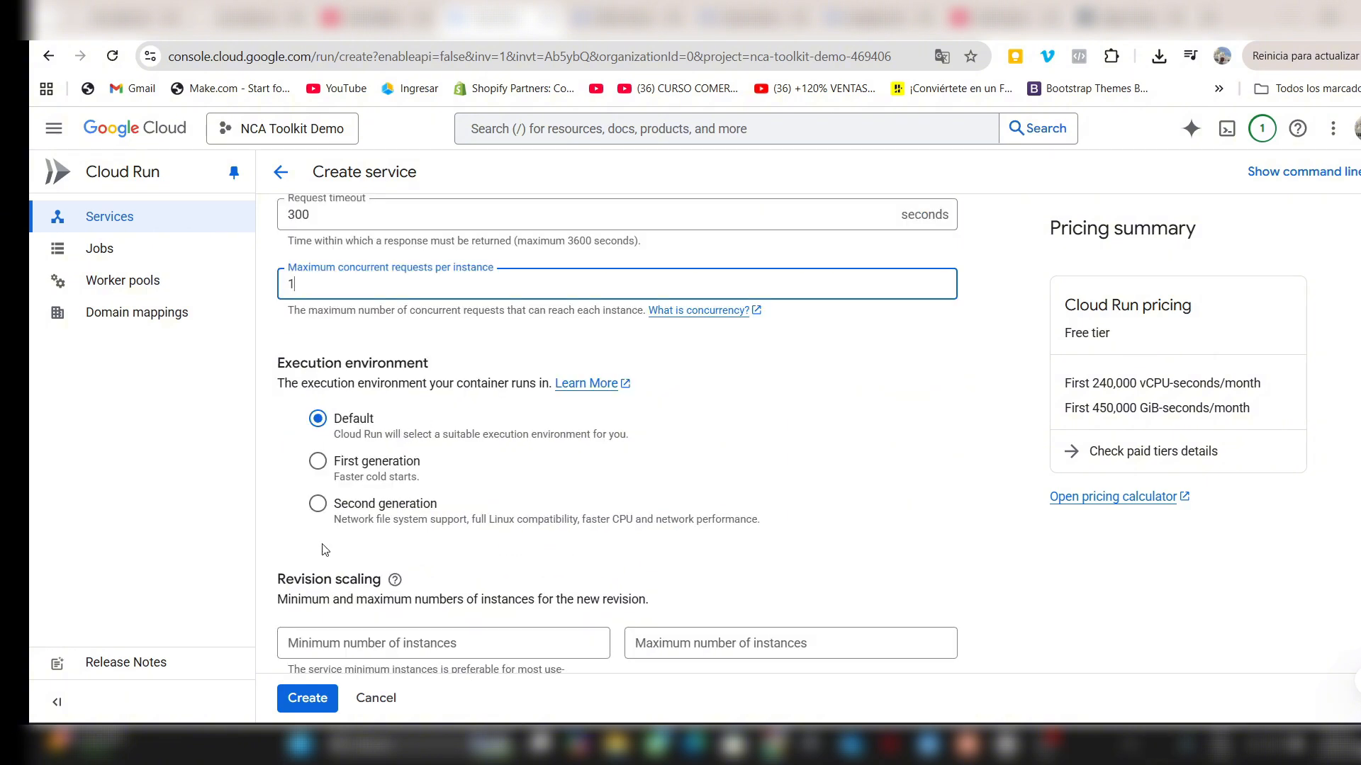
pyautogui.click(317, 508)
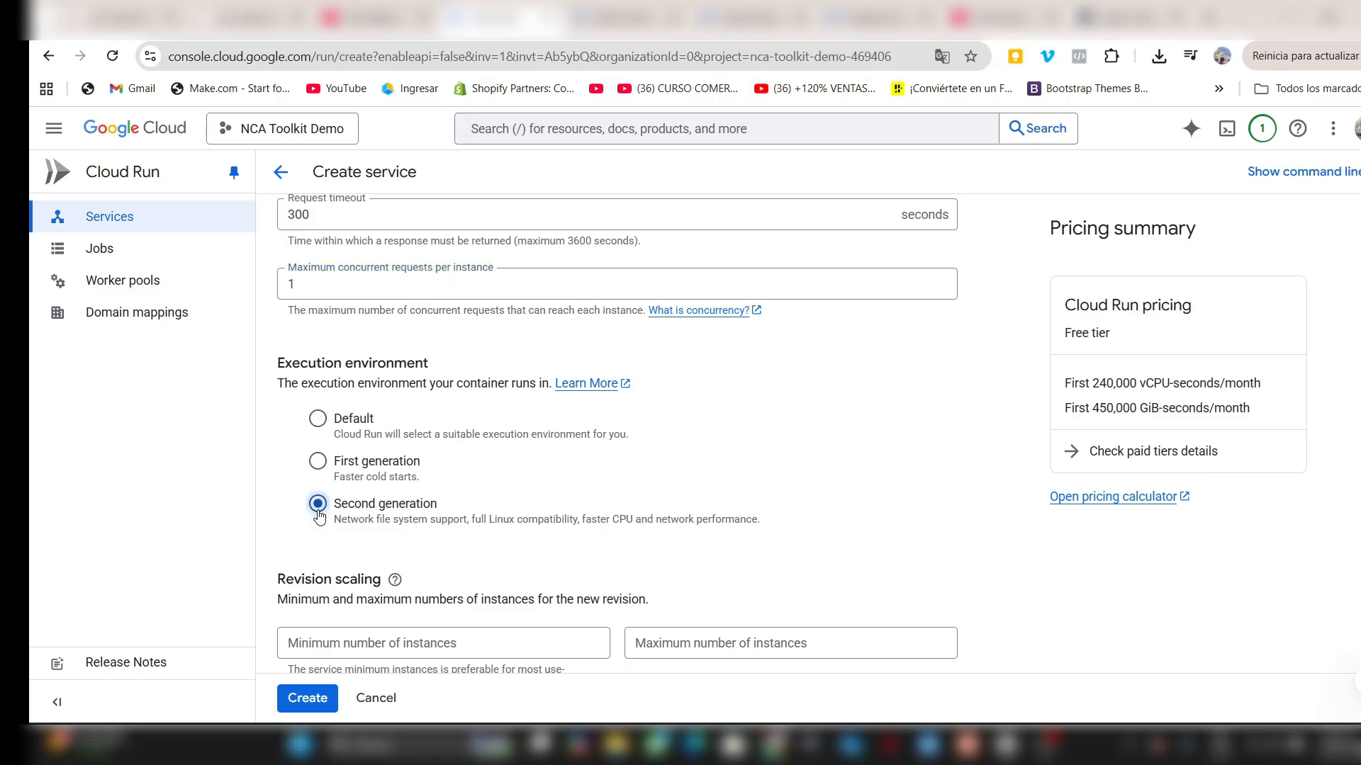
# - Set the revision scaling to a minimum of 0 and a maximum of 5 instances
pyautogui.scroll(-3, 496, 459)
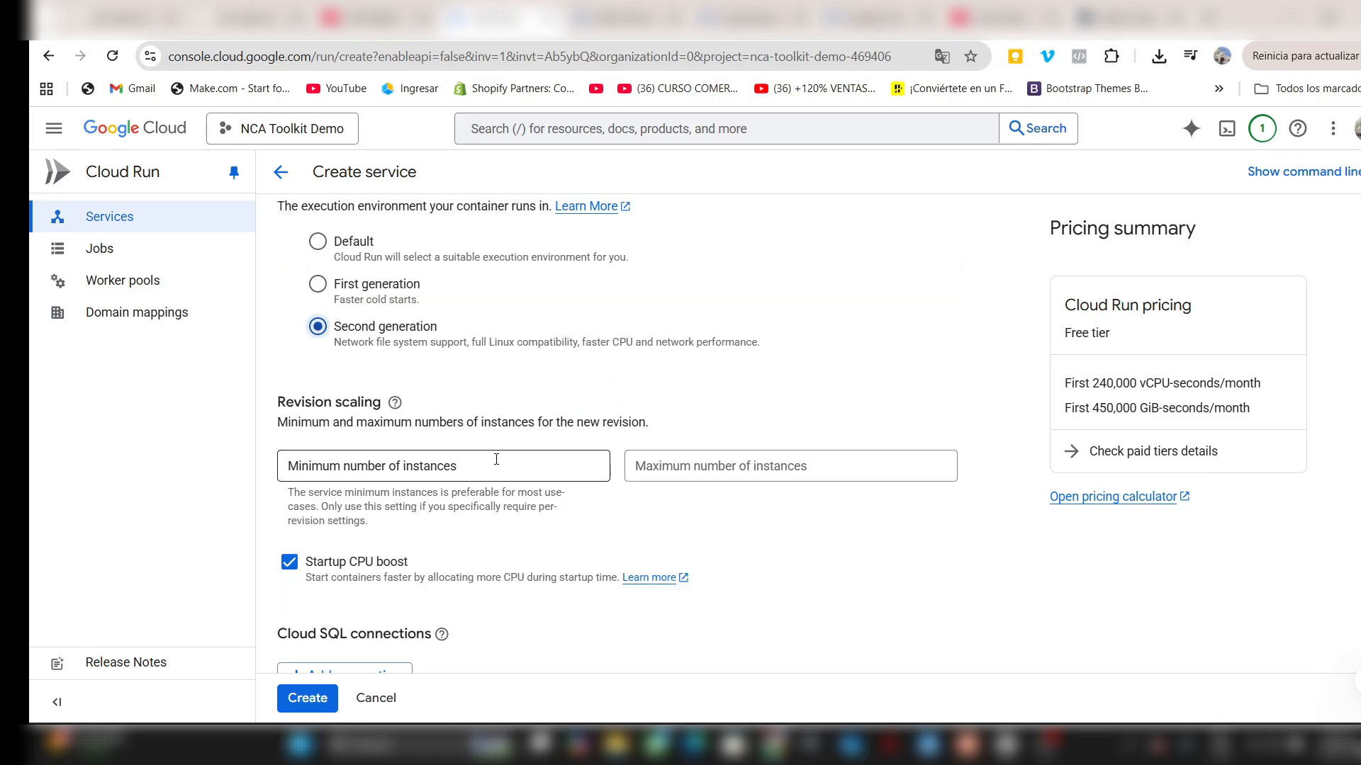
pyautogui.click(496, 459)
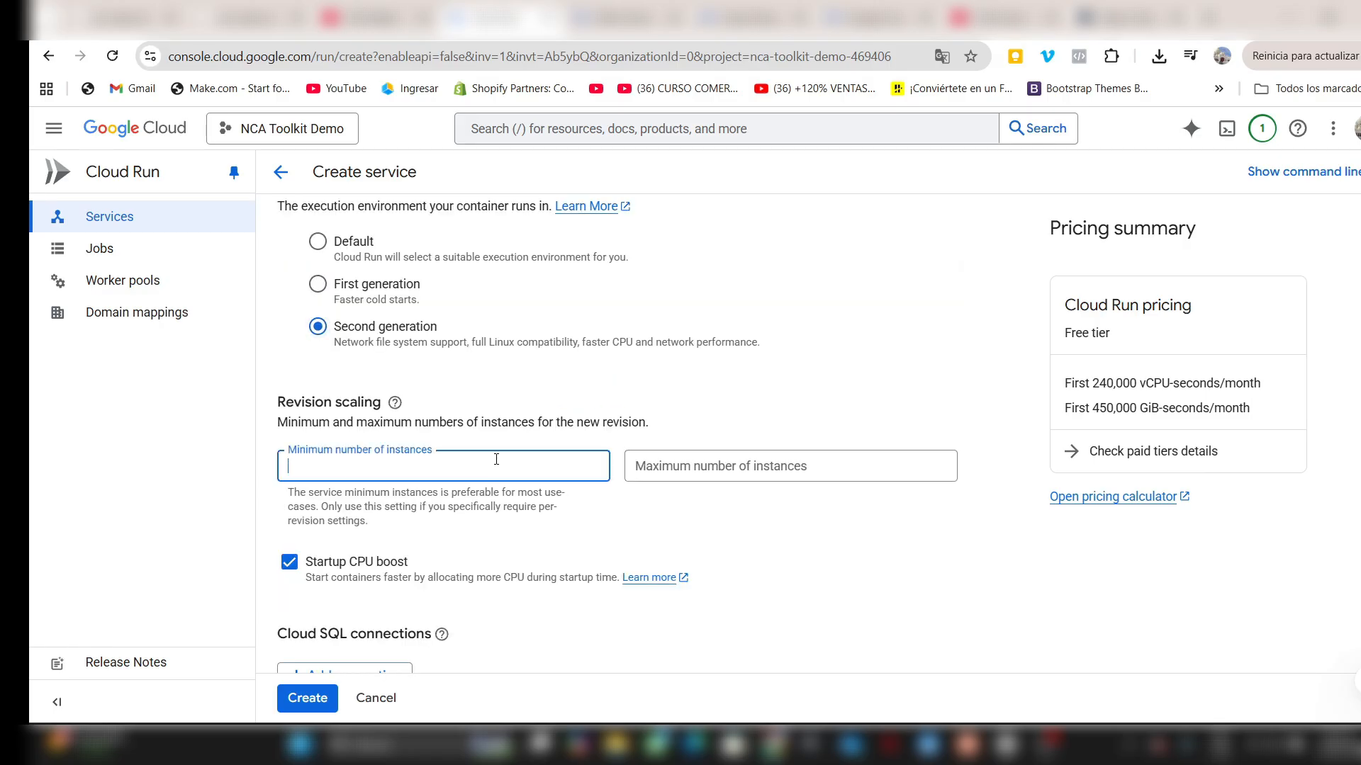
pyautogui.press('Tab')
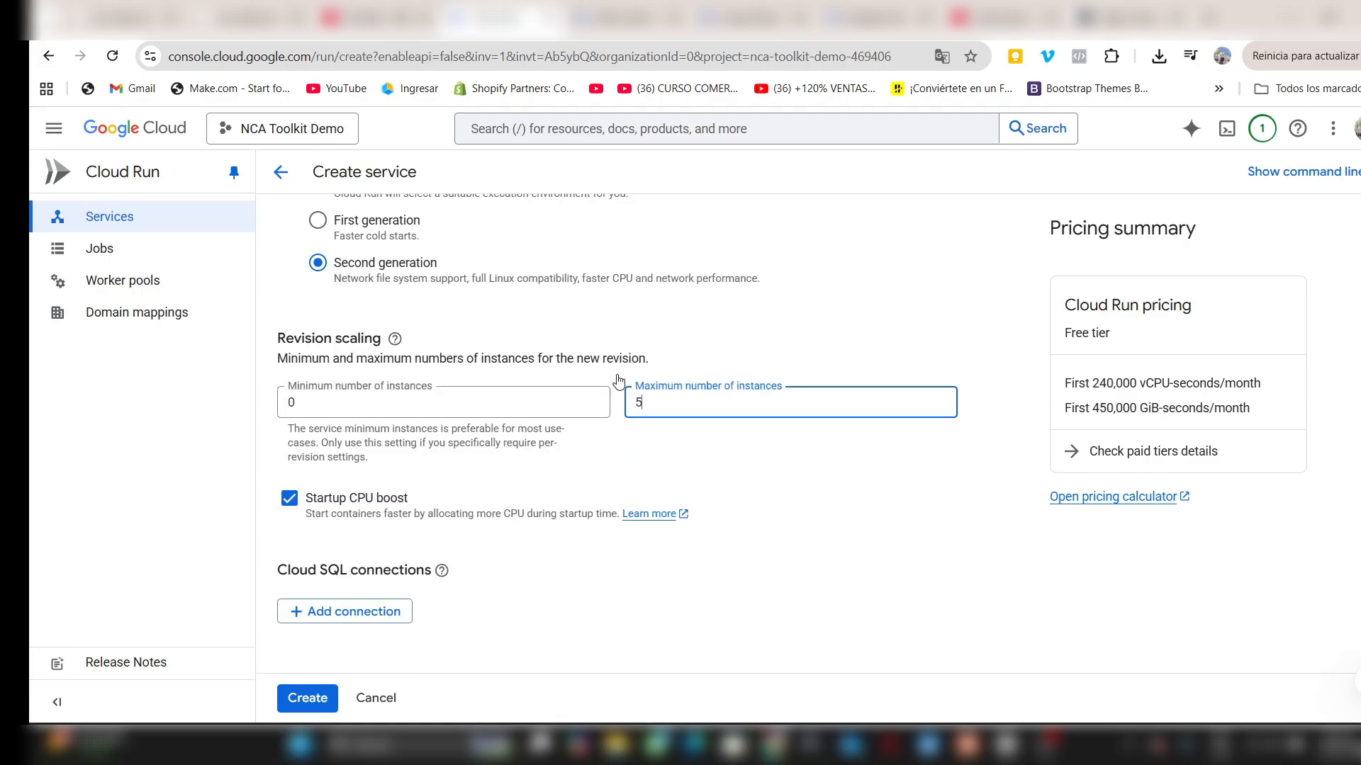
# - Add a container environment variable named API_KEY and enter the API key as its value
pyautogui.scroll(5, 545, 434)
pyautogui.scroll(8, 546, 435)
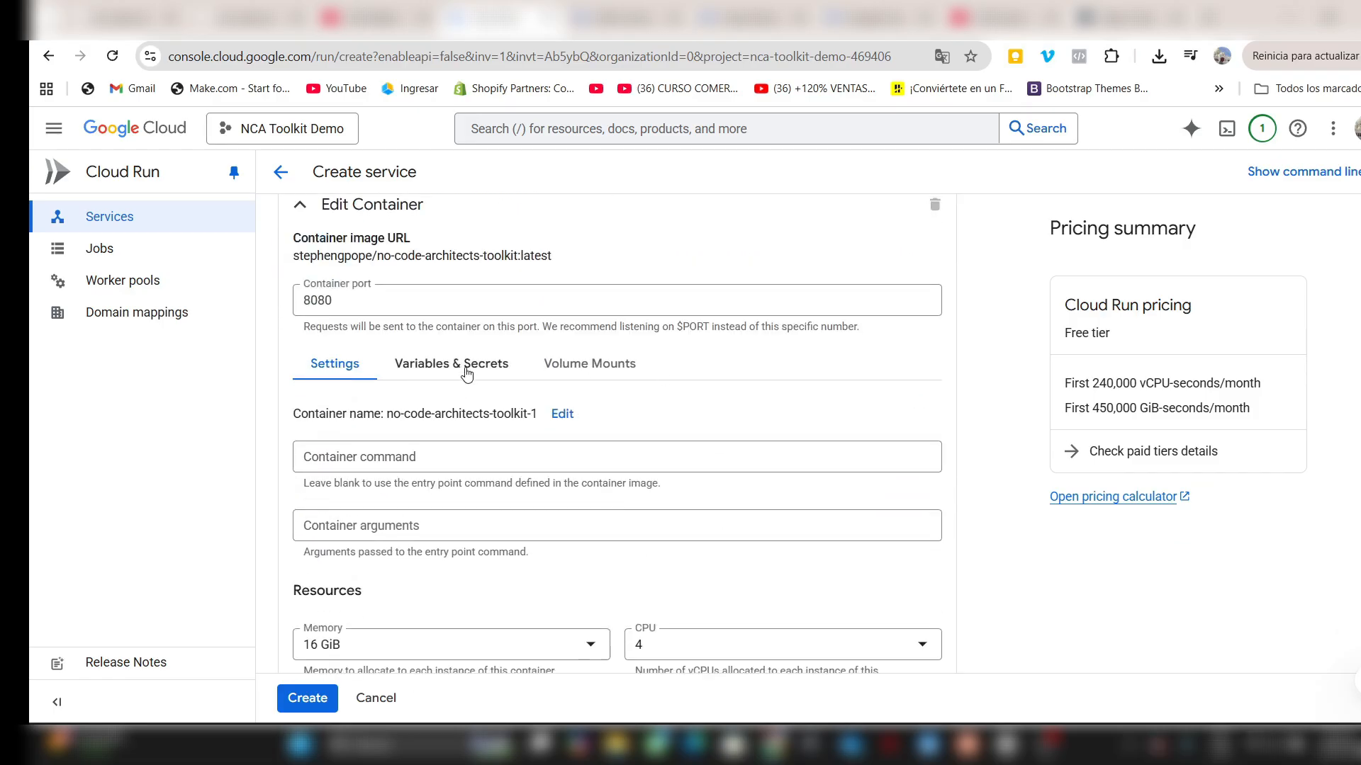
pyautogui.click(464, 365)
pyautogui.scroll(-2, 516, 437)
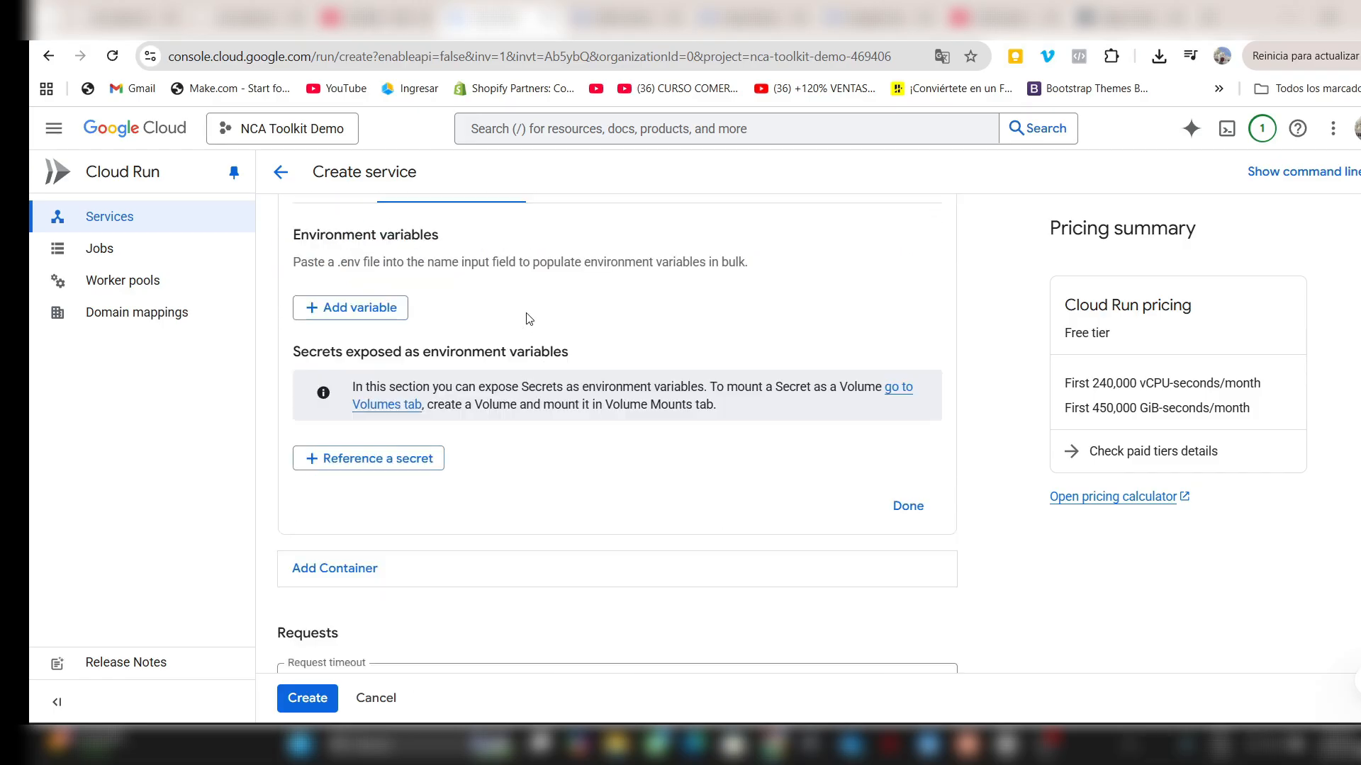
pyautogui.scroll(2, 525, 319)
pyautogui.click(354, 484)
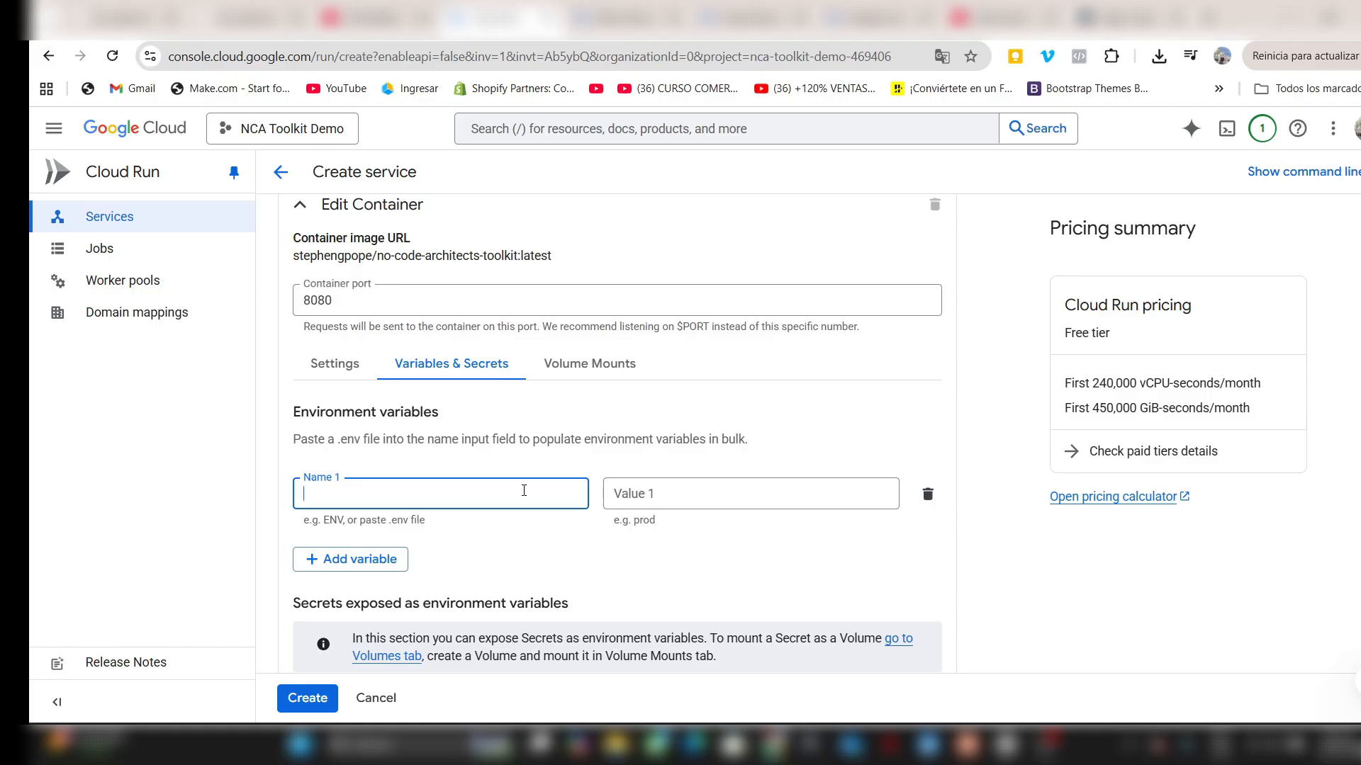
pyautogui.write('API_KEY')
pyautogui.click(716, 487)
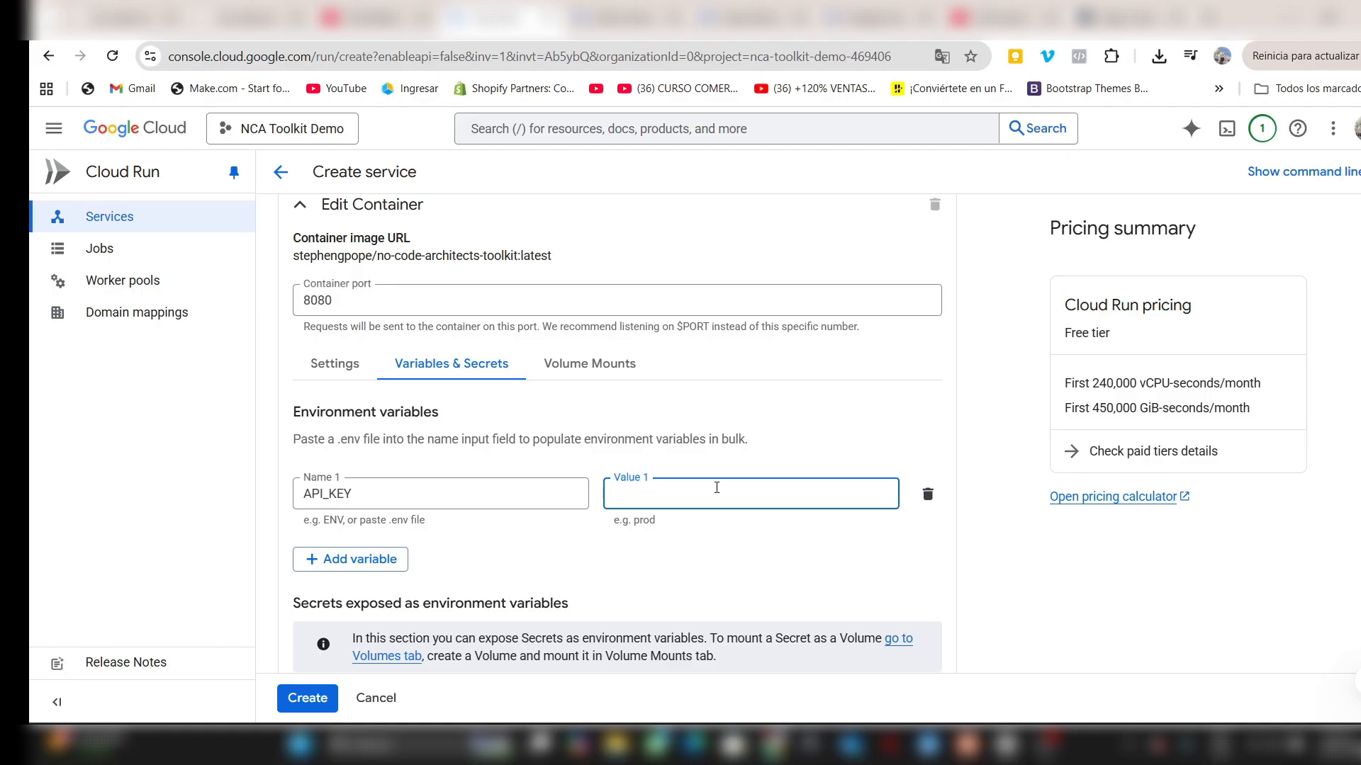
pyautogui.hotkey('ctrl', 'v')
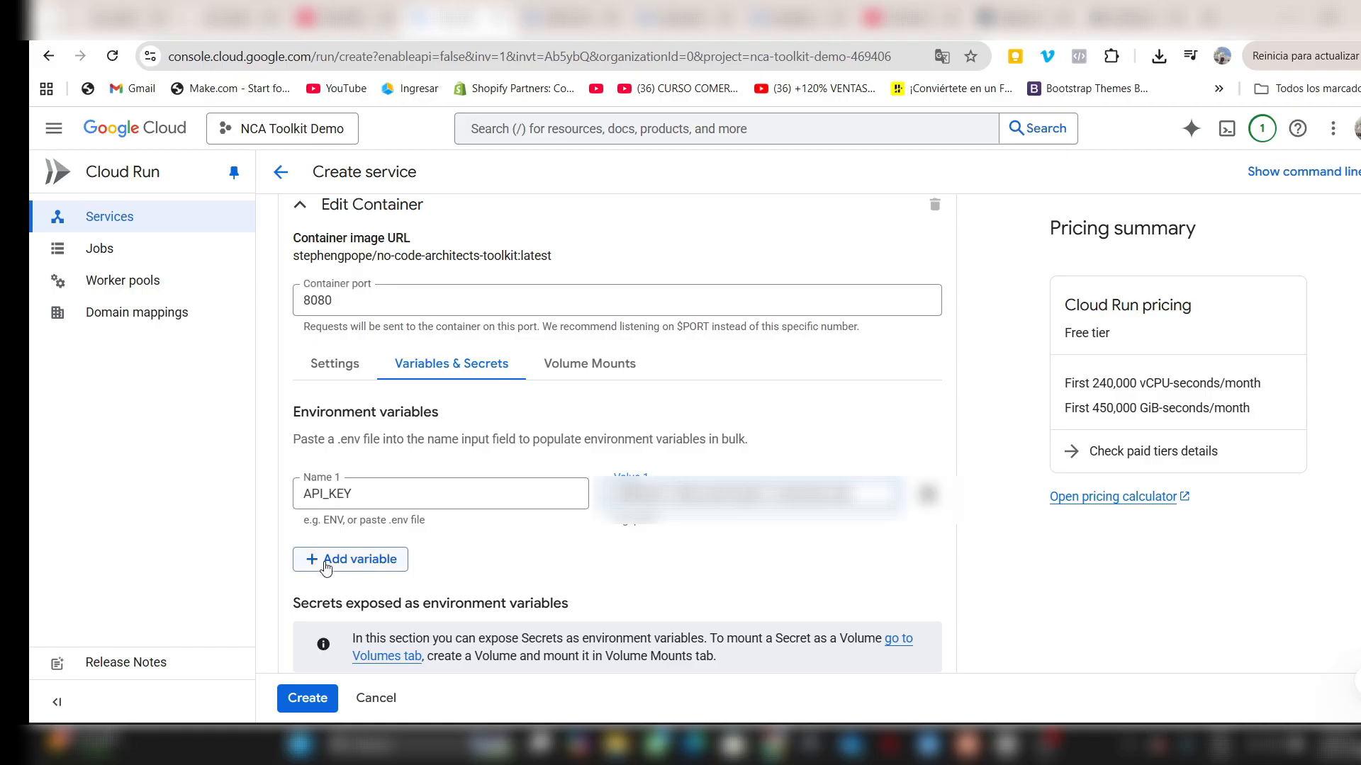
# - Add a second environment variable named GCP_BUCKET_NAME
pyautogui.click(326, 561)
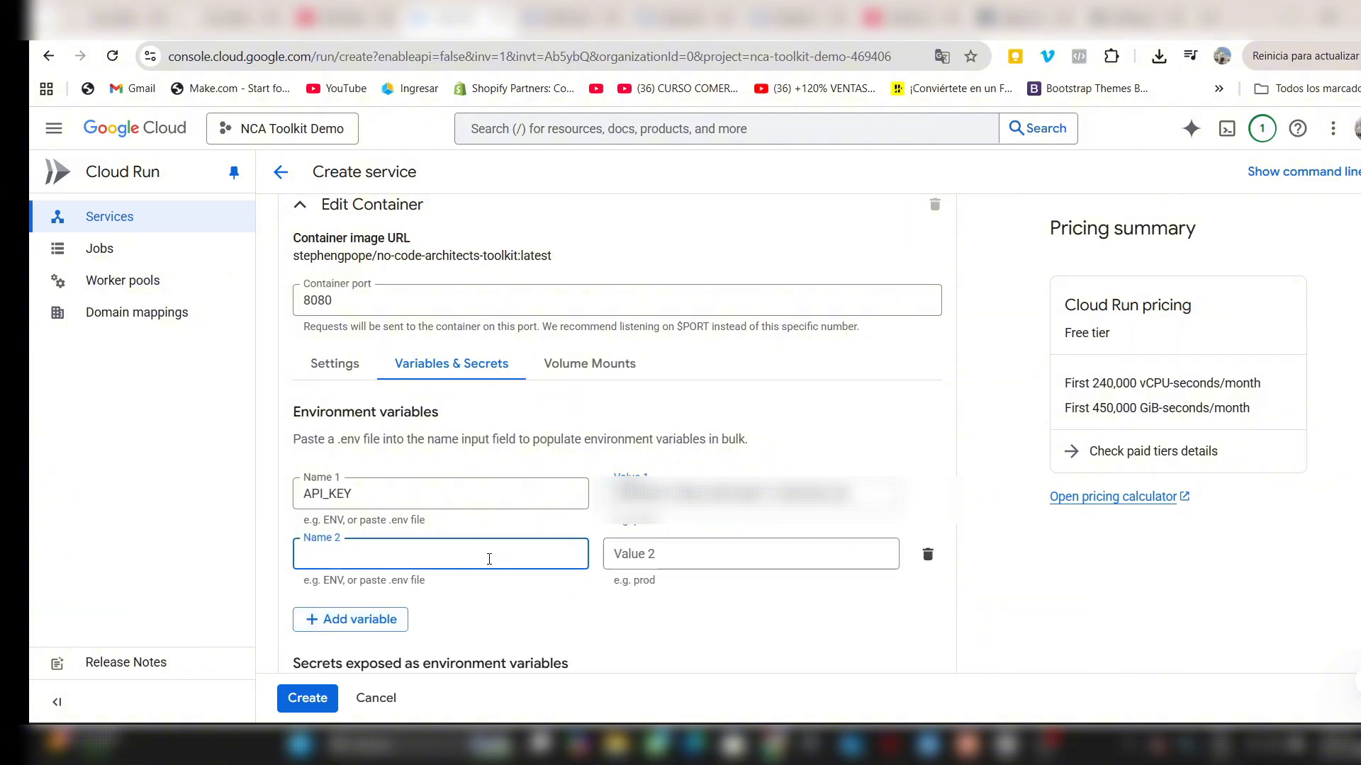
pyautogui.write('GCP_BUCKET_NAME')
pyautogui.click(672, 556)
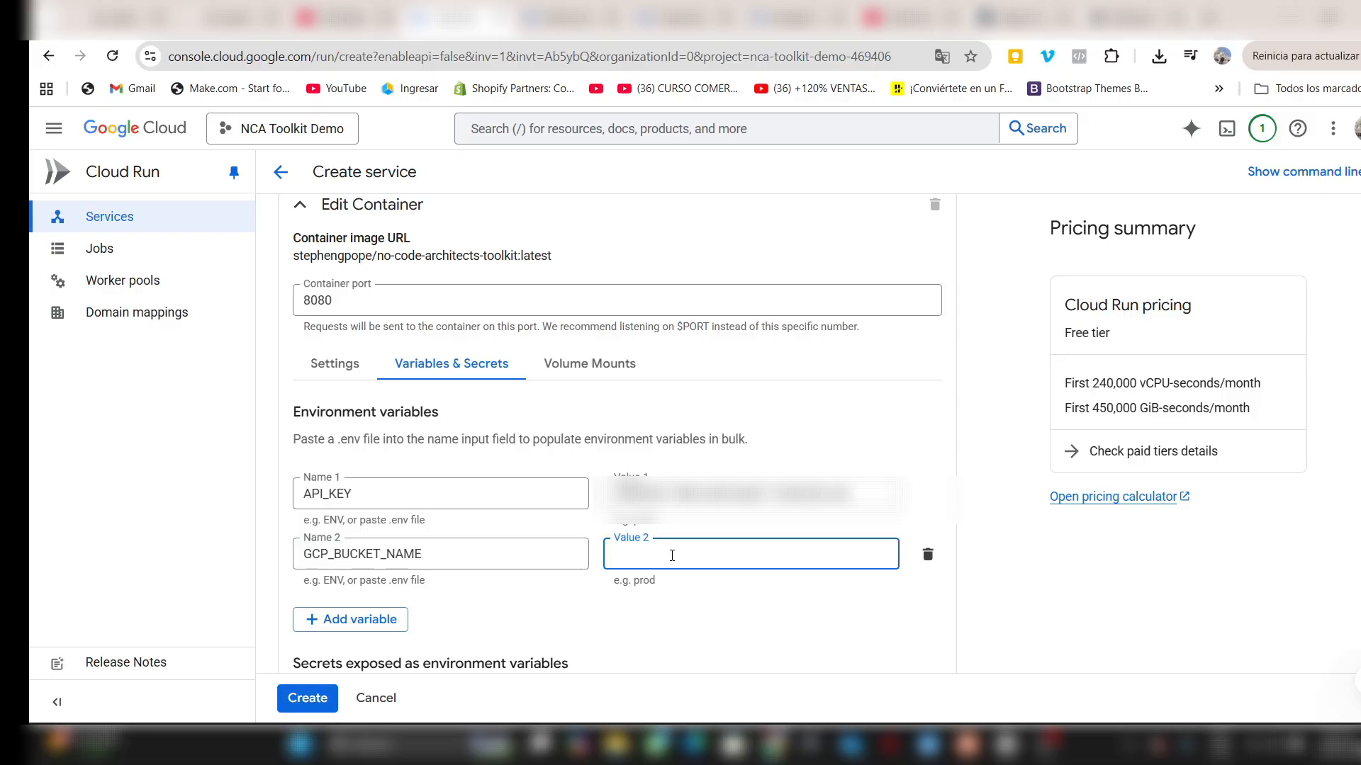
# - Open the nca-minted-wealth-2025-n8n bucket in Cloud Storage and copy its name
pyautogui.click(568, 14)
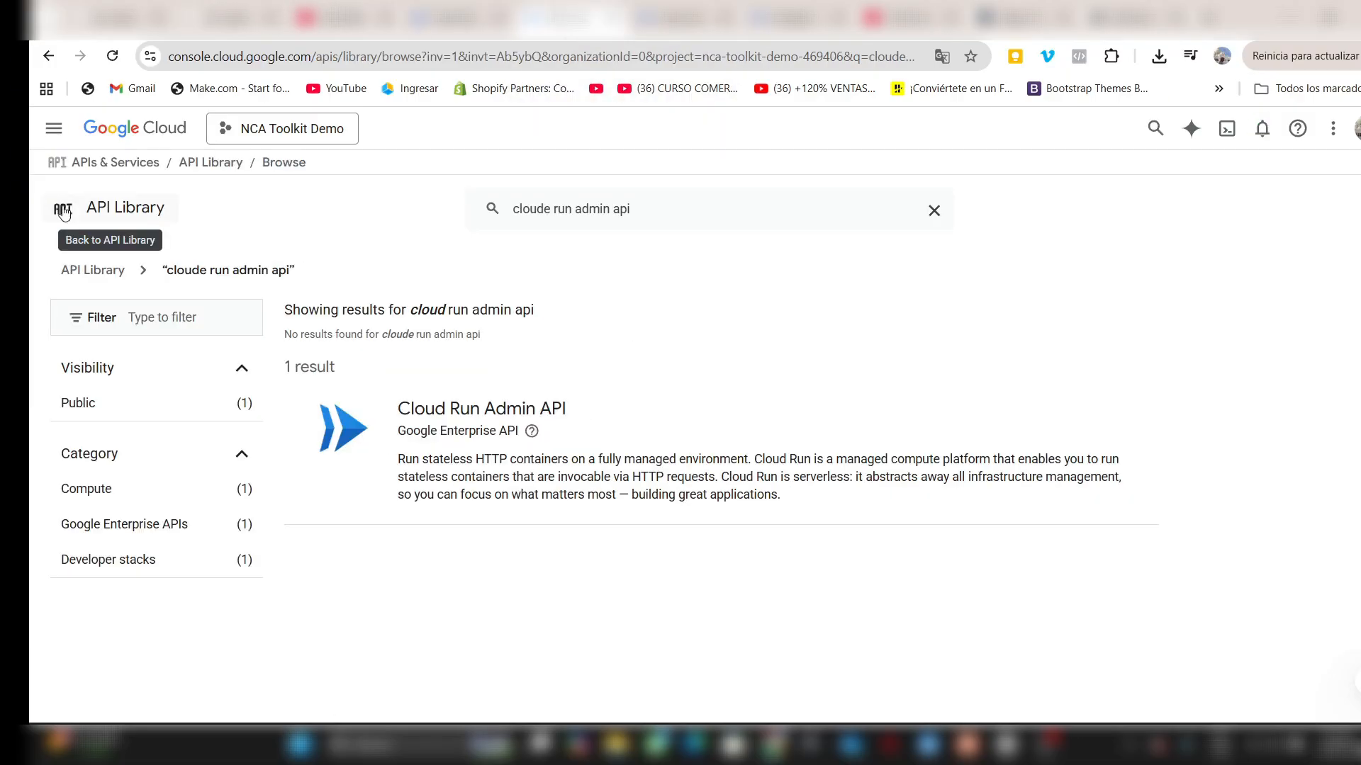
pyautogui.click(53, 128)
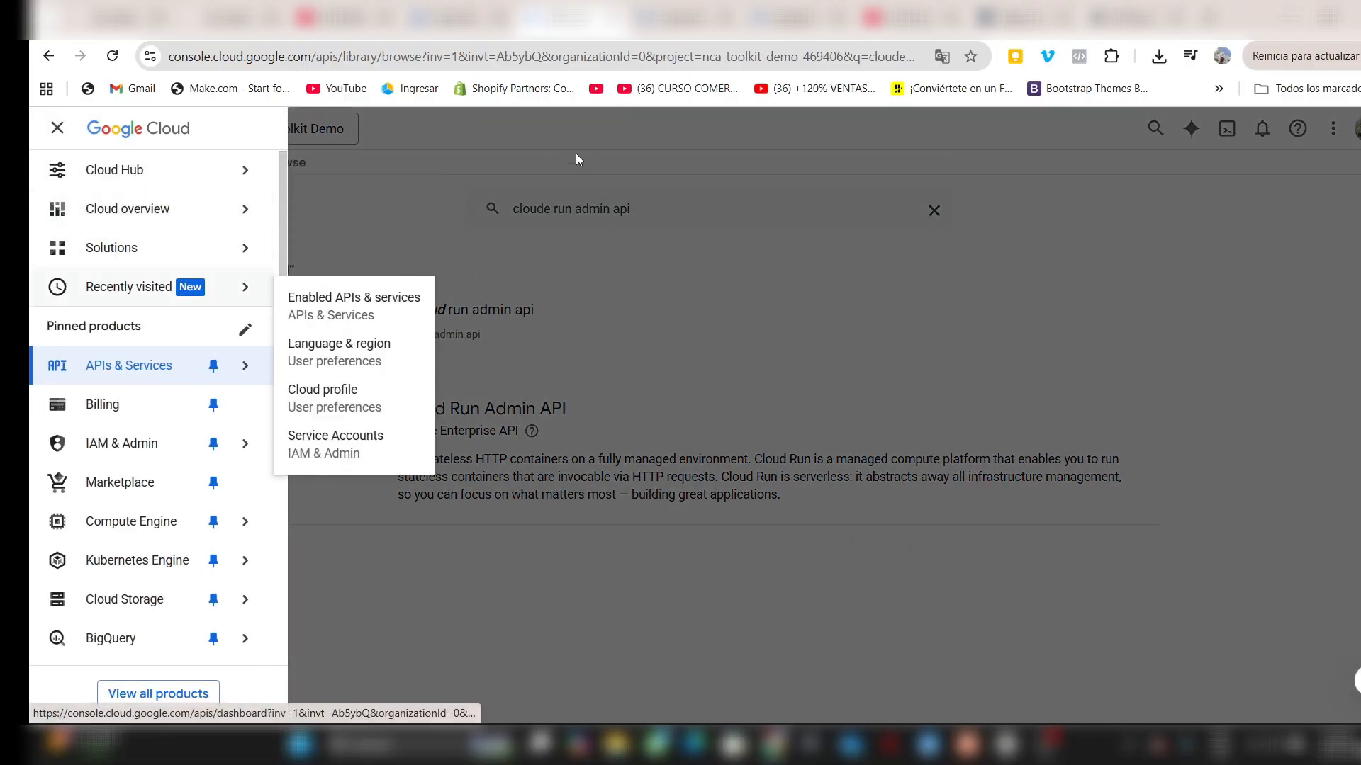
pyautogui.scroll(-3, 141, 439)
pyautogui.click(121, 420)
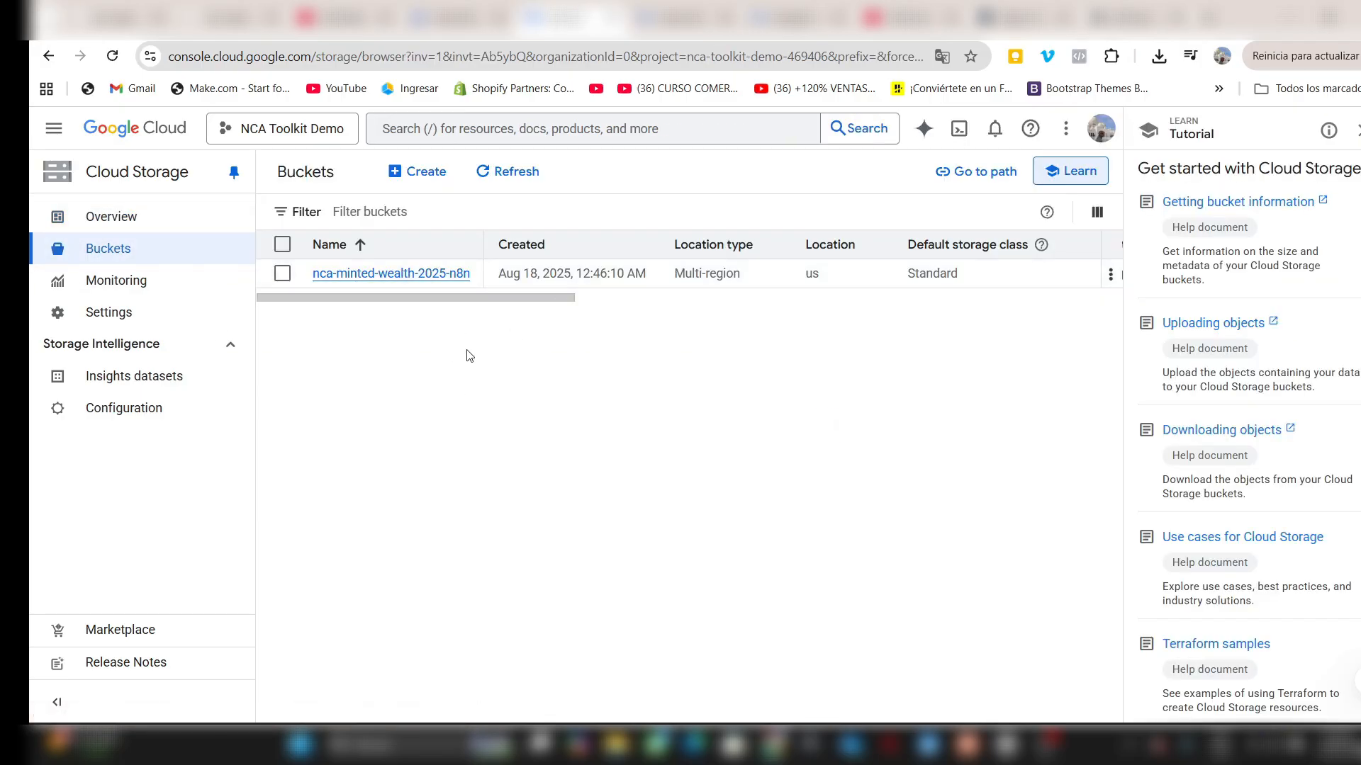
pyautogui.click(376, 275)
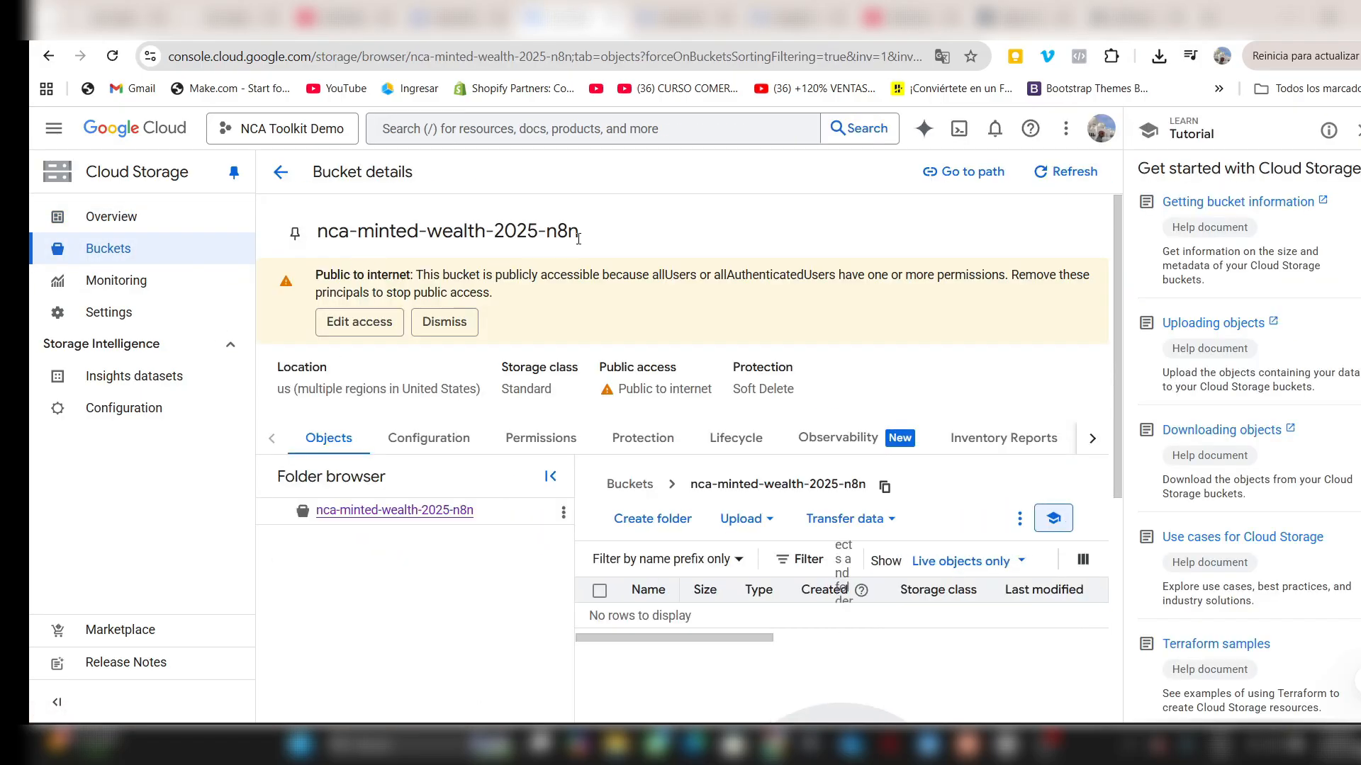
pyautogui.moveTo(578, 239); pyautogui.dragTo(321, 239)
pyautogui.hotkey('ctrl', 'c')
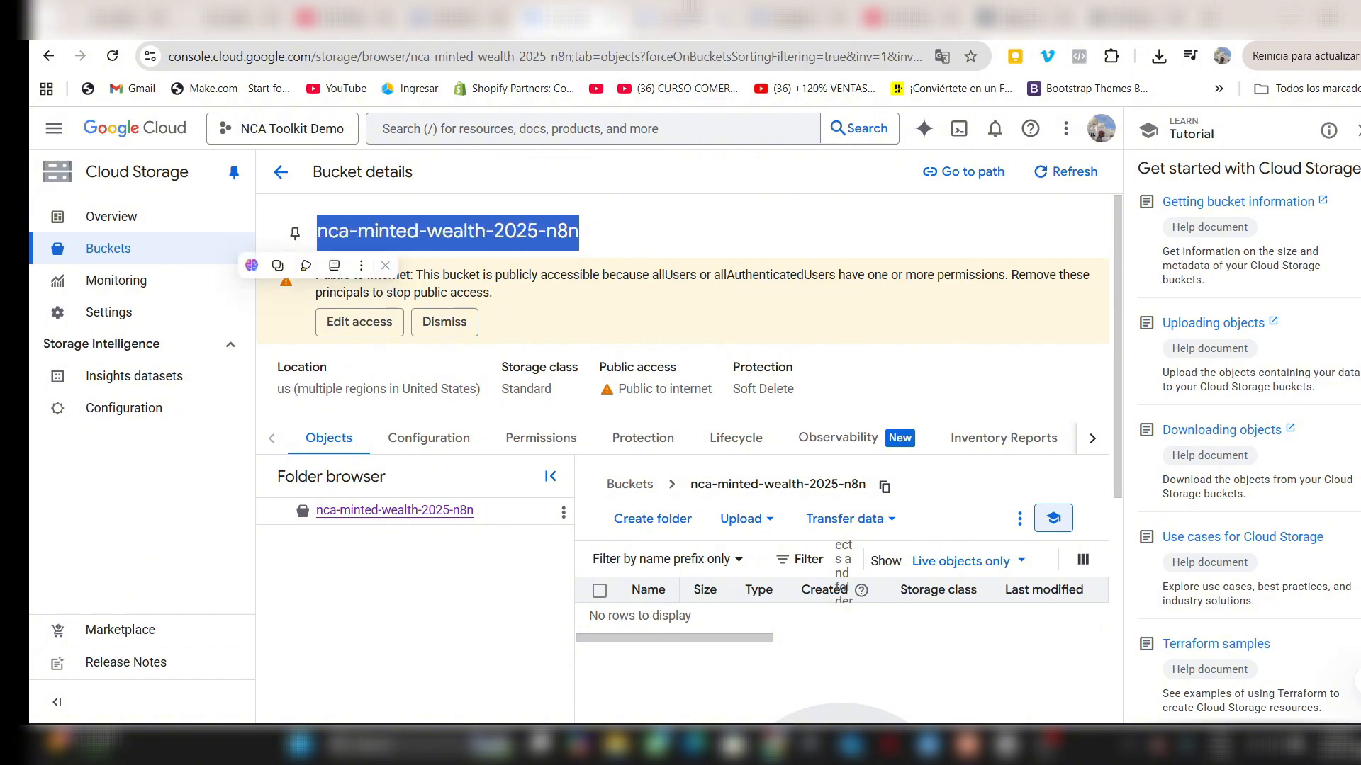
# - Return to the Cloud Run service form and set the GCP_BUCKET_NAME value to nca-minted-wealth-2025-n8n
pyautogui.click(479, 11)
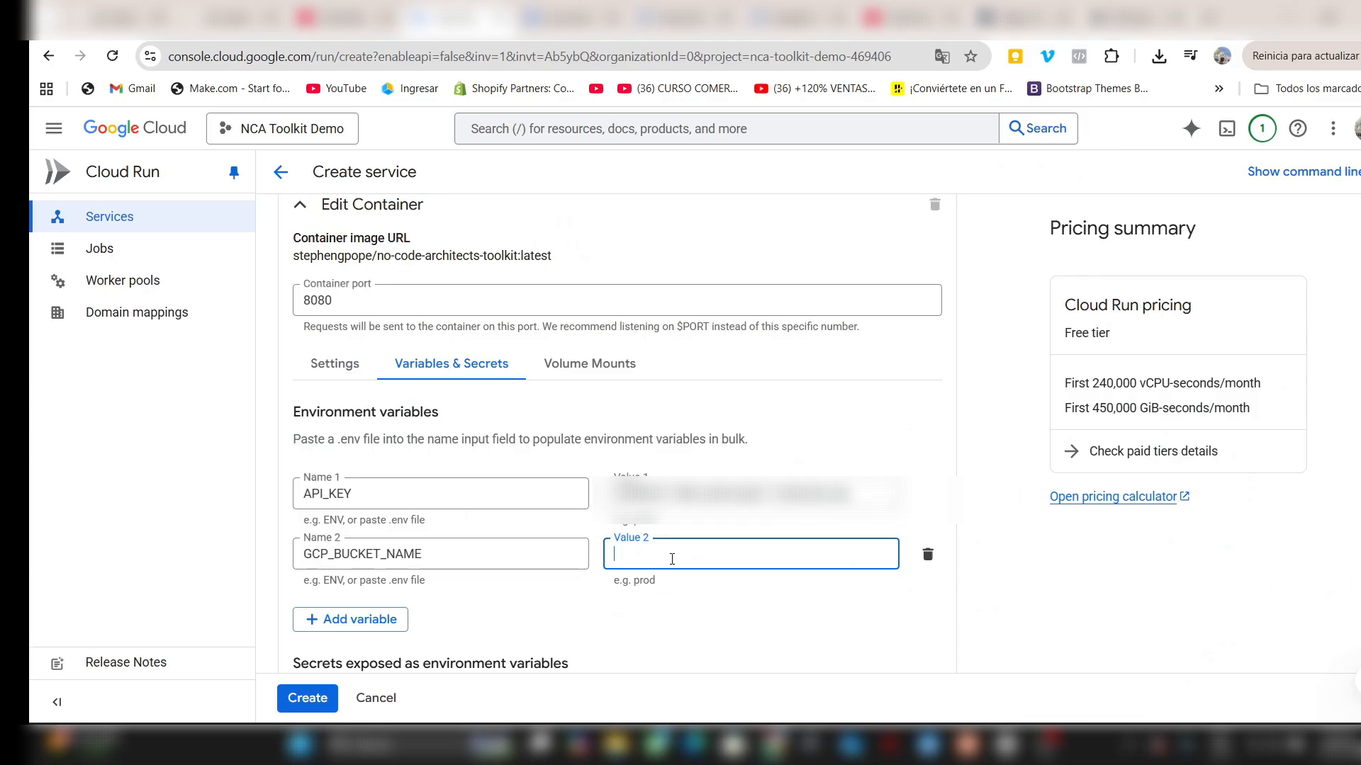
pyautogui.hotkey('ctrl', 'v')
pyautogui.click(677, 592)
# - Add a third environment variable named GCP_SA_CREDENTIALS
pyautogui.scroll(-3, 678, 592)
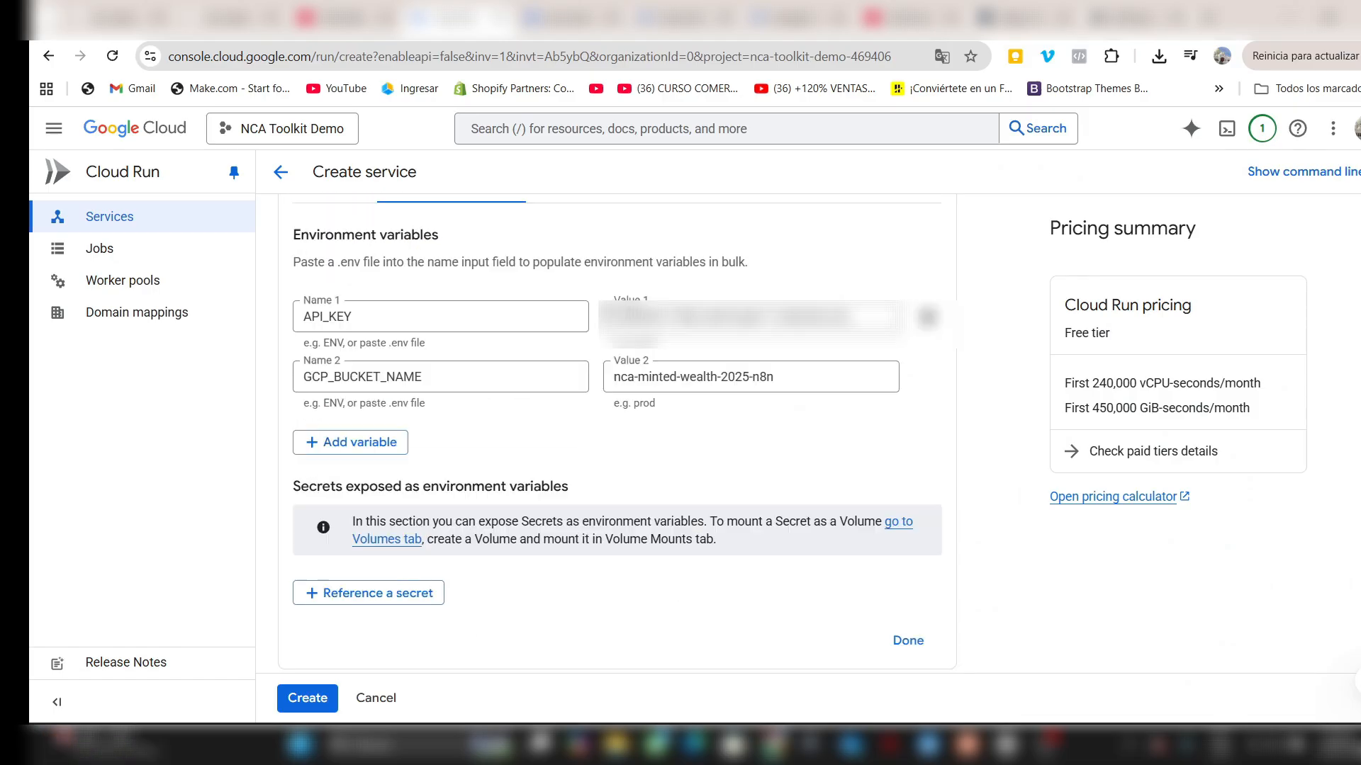
pyautogui.click(345, 452)
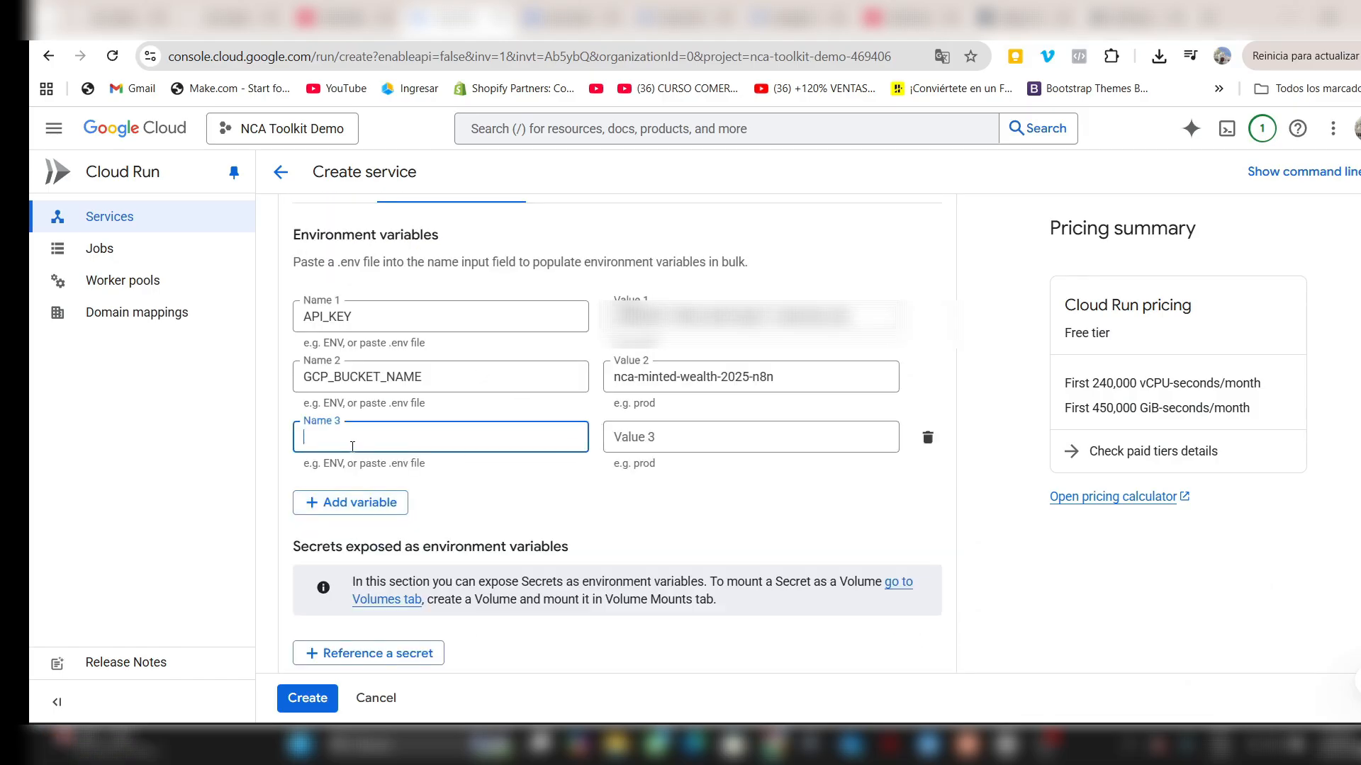
pyautogui.hotkey('ctrl', 'v')
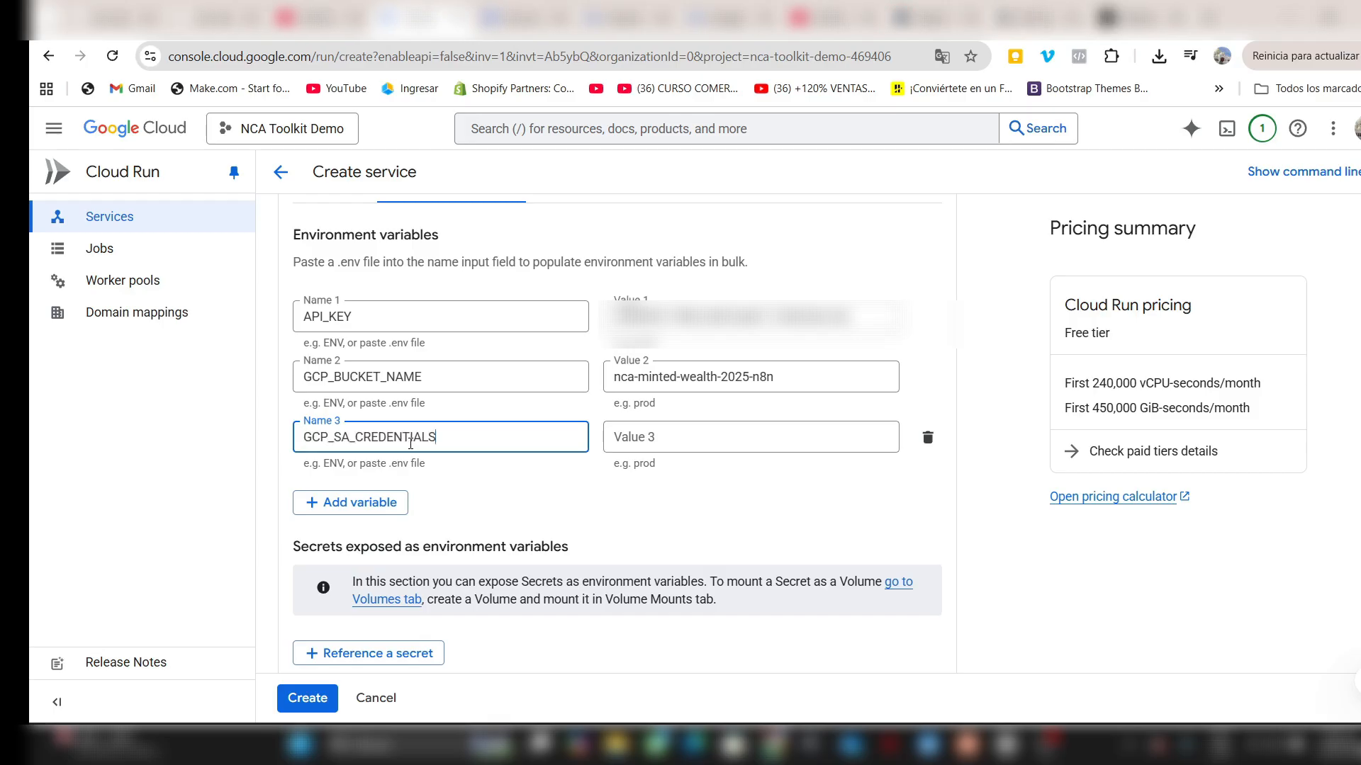
pyautogui.press('Tab')
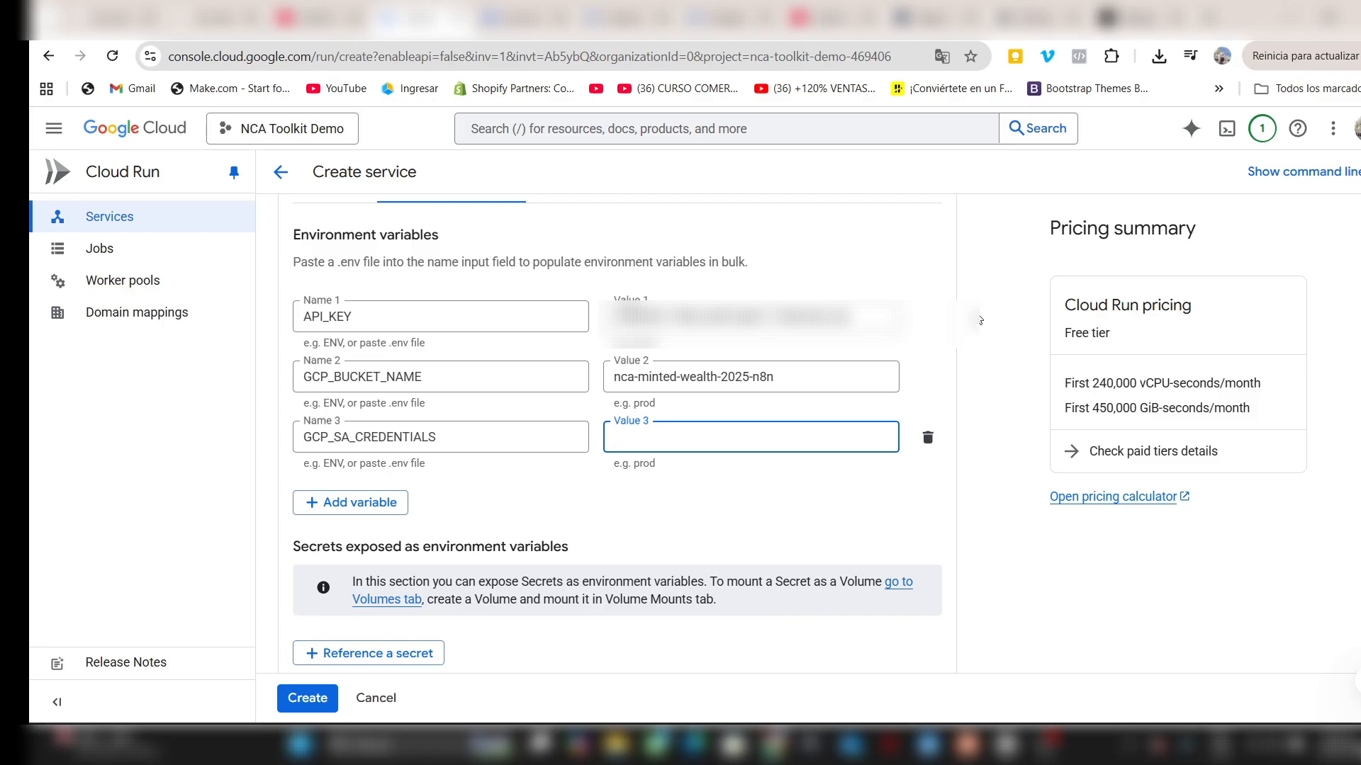
# - Open the downloaded service account JSON key file in Word and copy its entire contents
pyautogui.click(1159, 56)
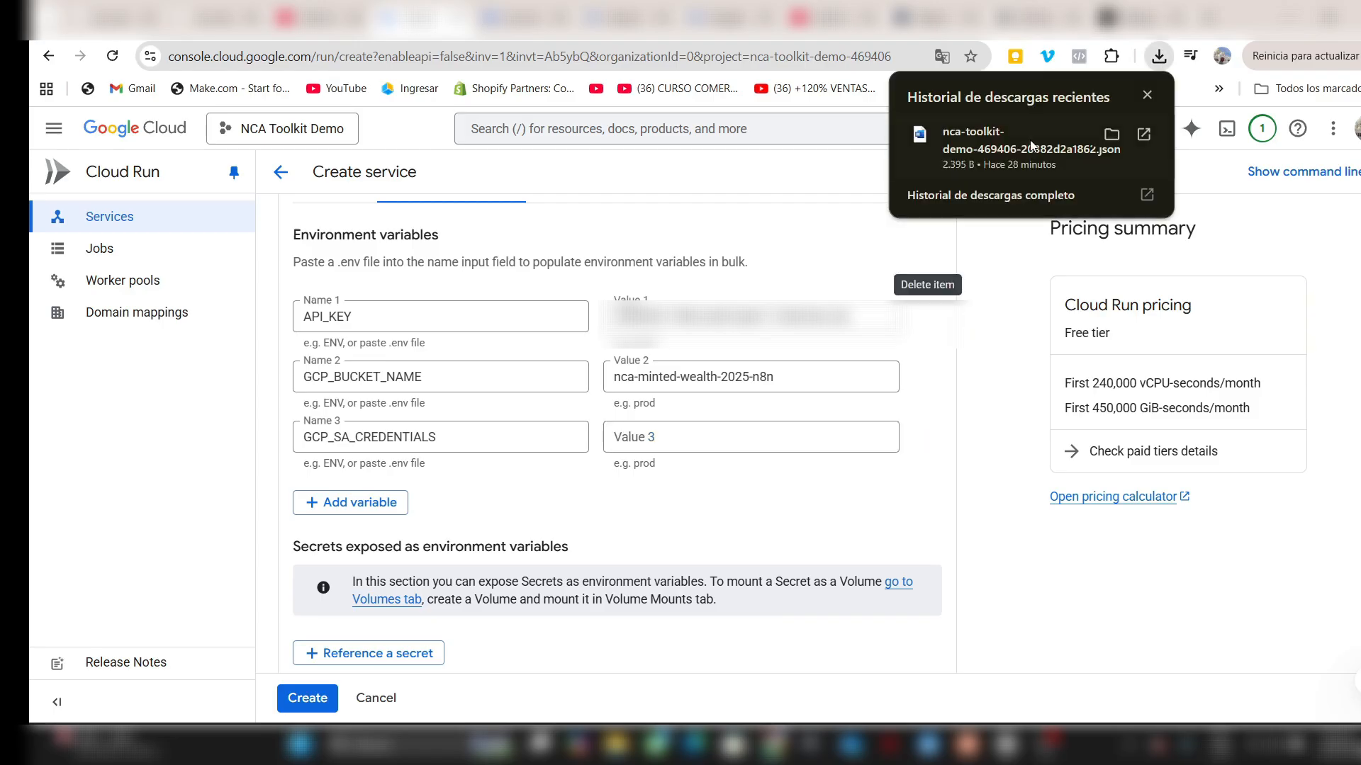
pyautogui.click(1024, 139)
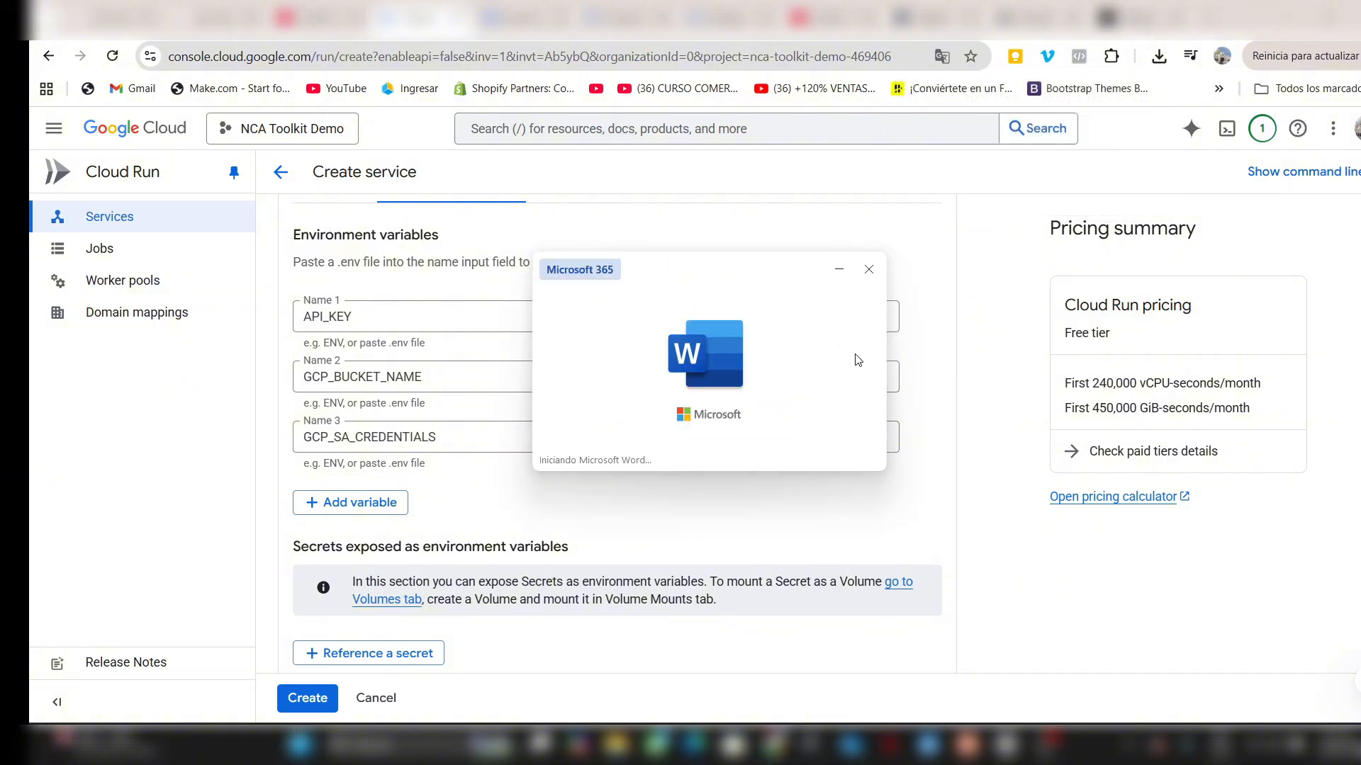
pyautogui.moveTo(438, 468); pyautogui.dragTo(433, 286)
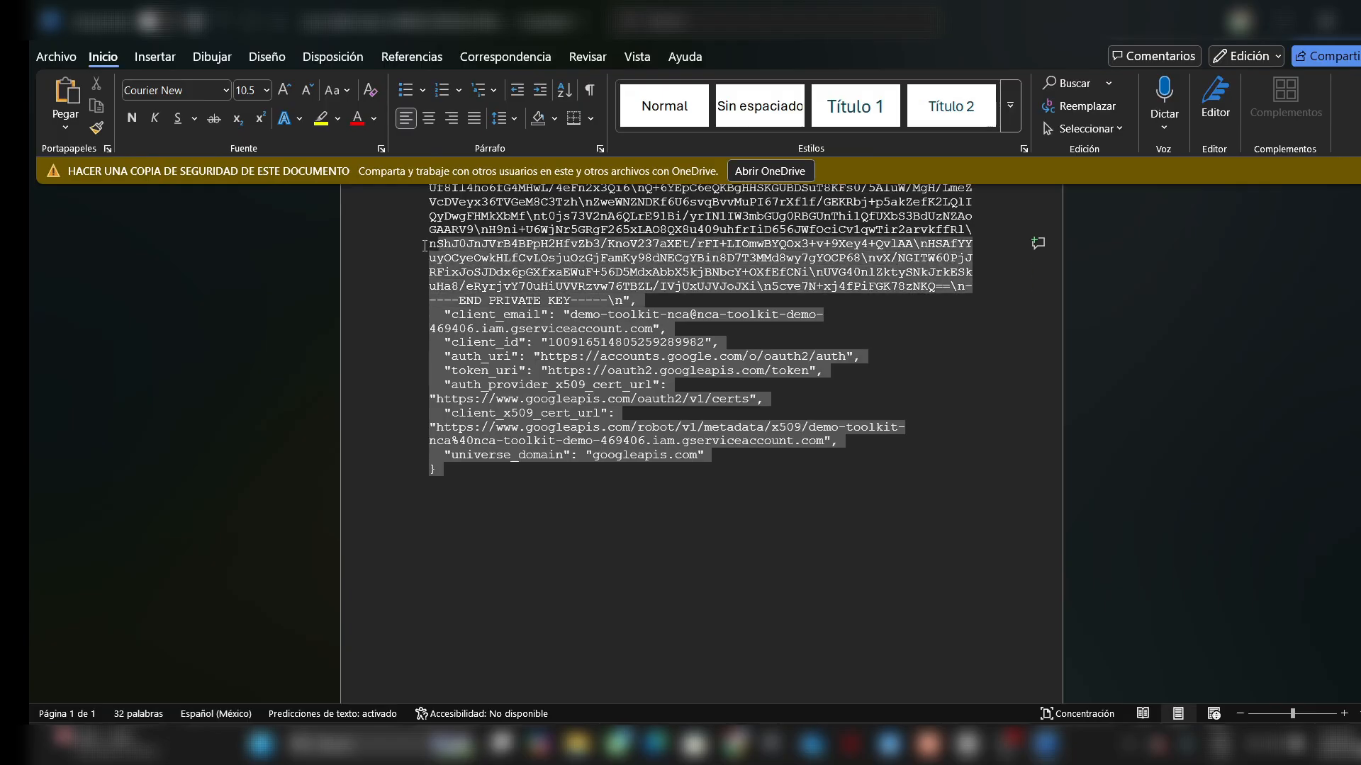
pyautogui.scroll(8, 939, 273)
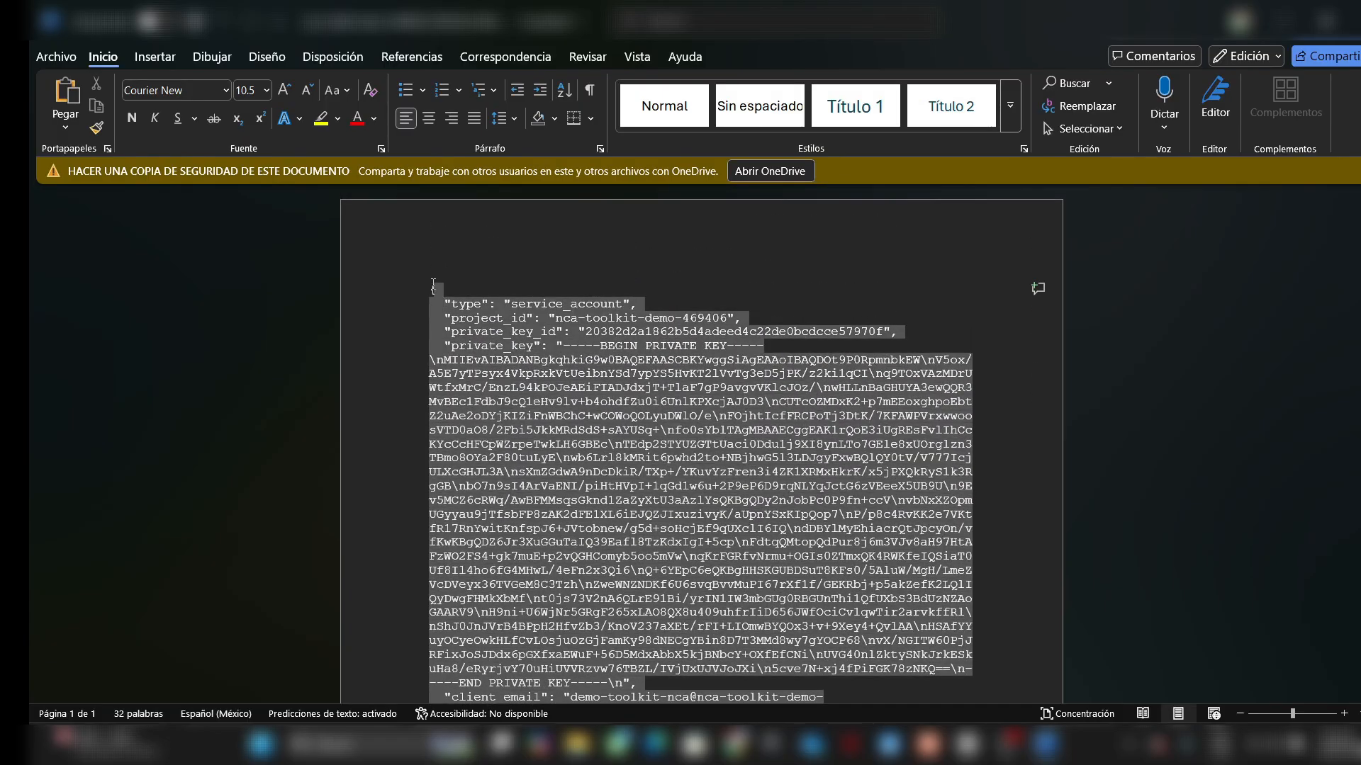
# - Switch back to the Cloud Run form and paste the service account key JSON as the GCP_SA_CREDENTIALS value
pyautogui.hotkey('alt', 'Tab')
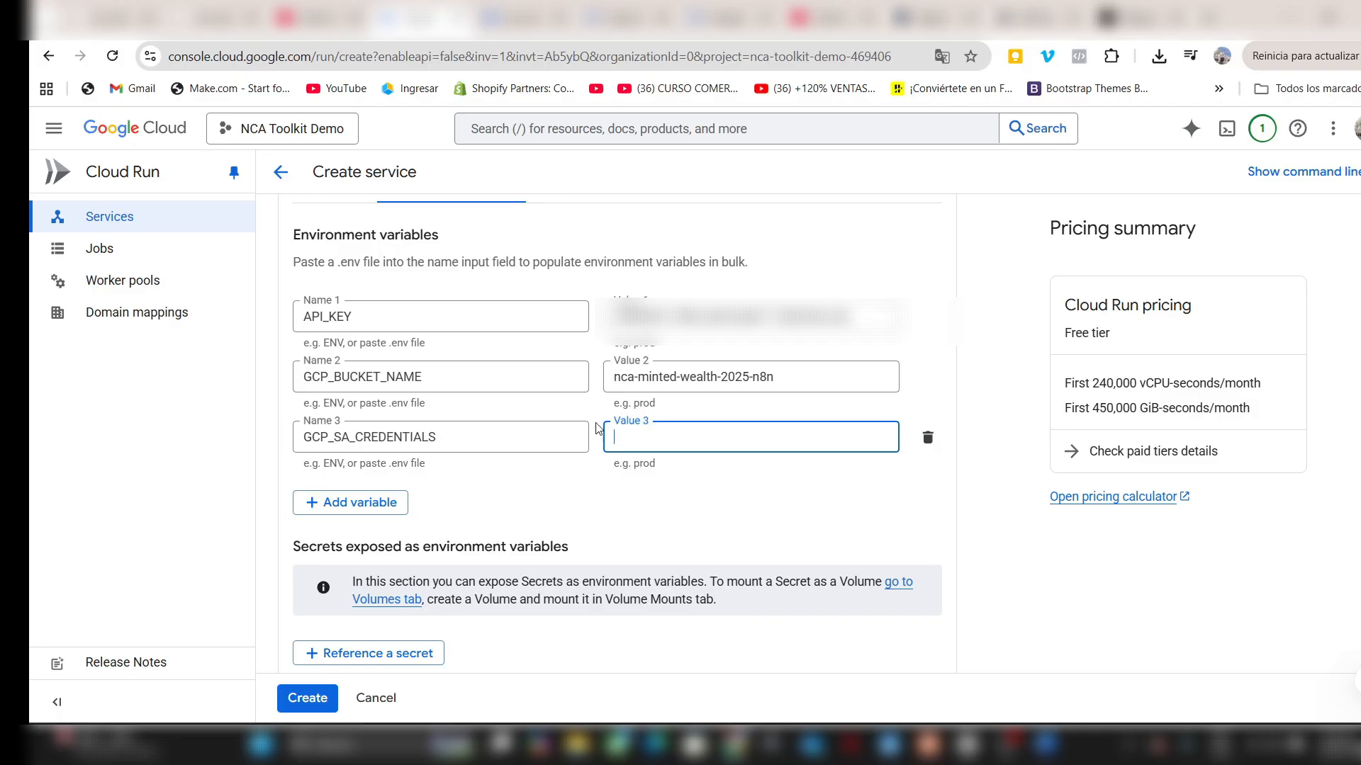
pyautogui.hotkey('ctrl', 'v')
pyautogui.press('Home')
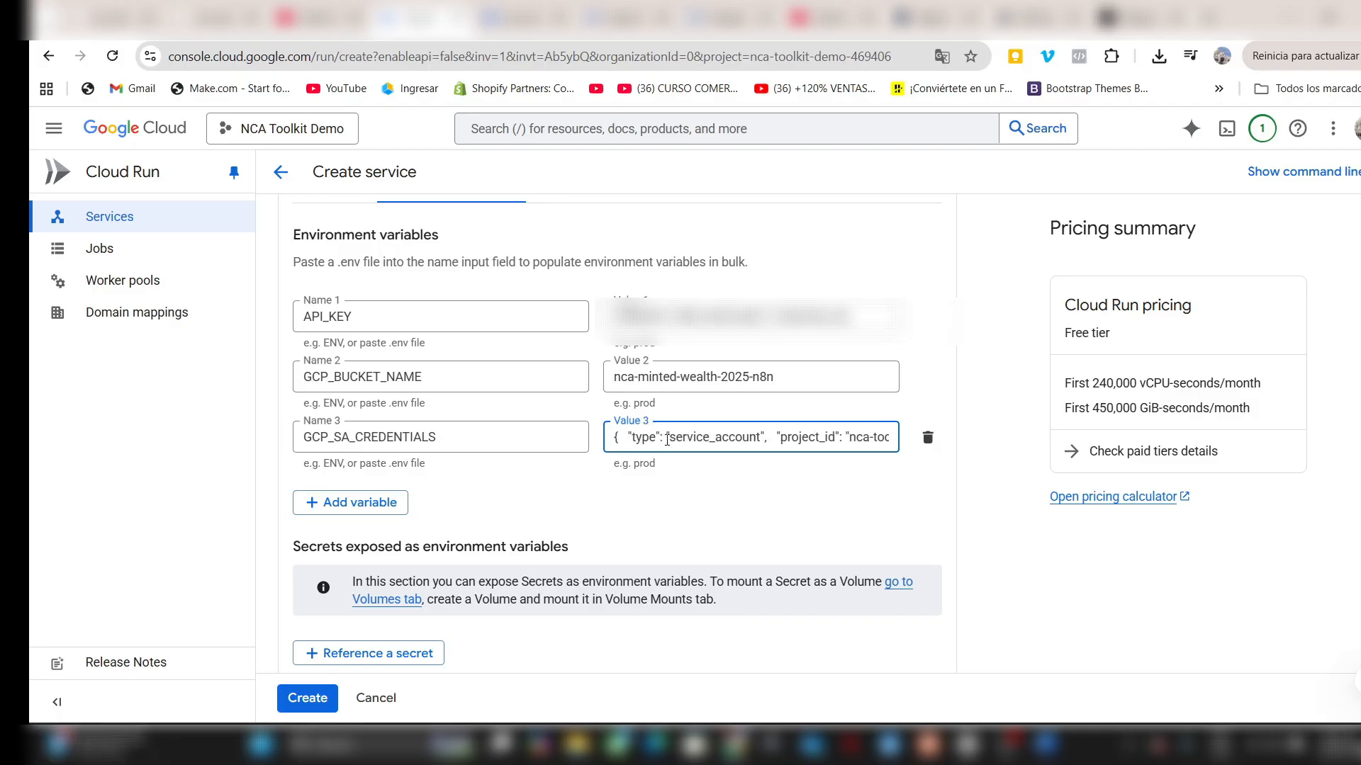
# - Create the Cloud Run service with the configured container settings and environment variables
pyautogui.scroll(-5, 748, 501)
pyautogui.click(306, 698)
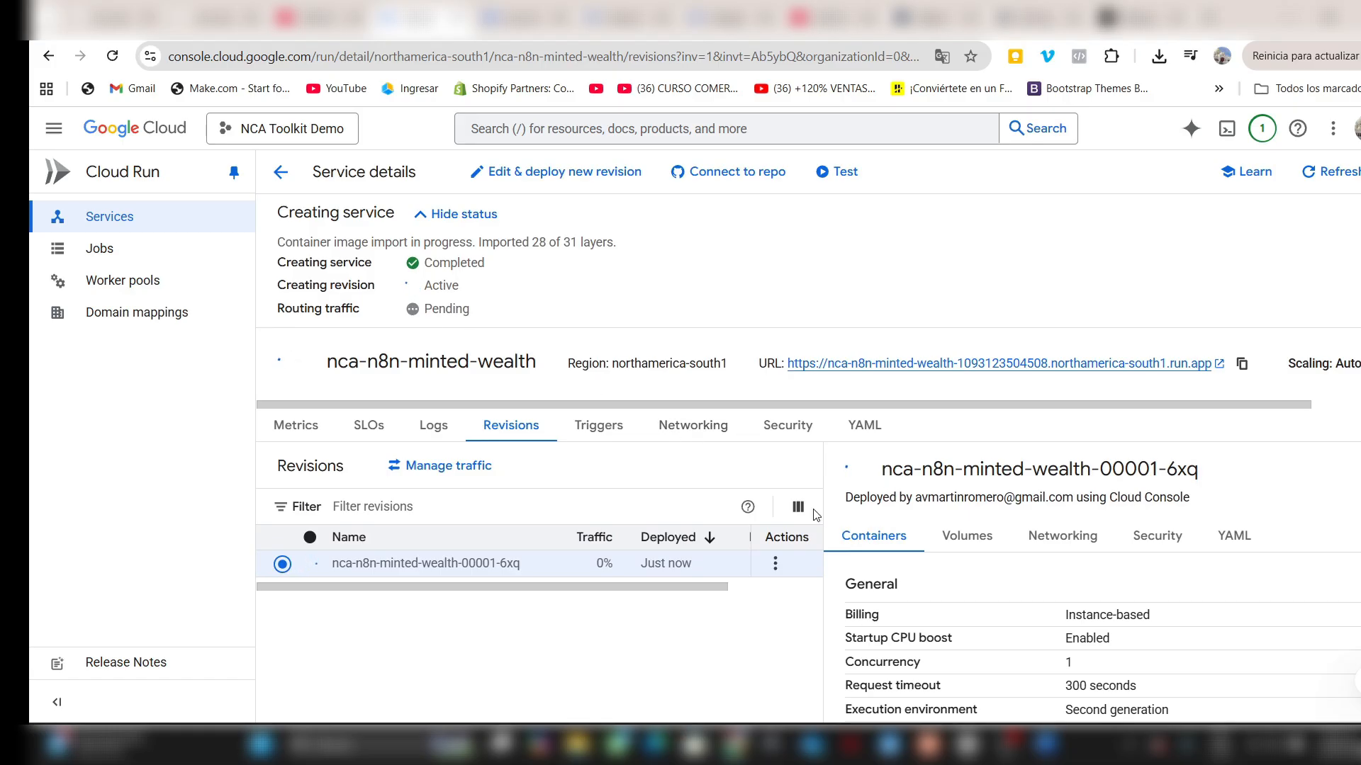
pyautogui.click(748, 507)
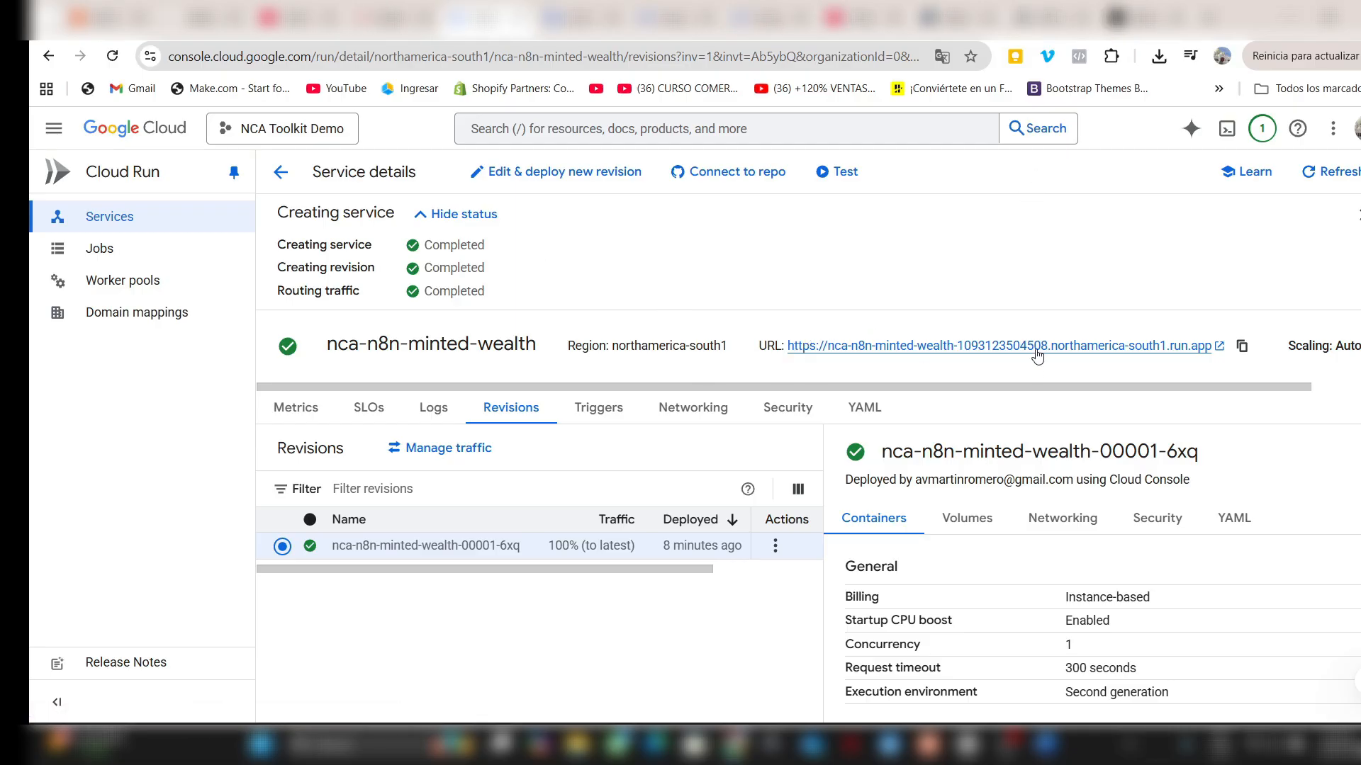
# - Copy the deployed service's URL, then switch to n8n and start the new workflow with a manual trigger
pyautogui.click(1241, 345)
pyautogui.click(407, 17)
pyautogui.click(137, 196)
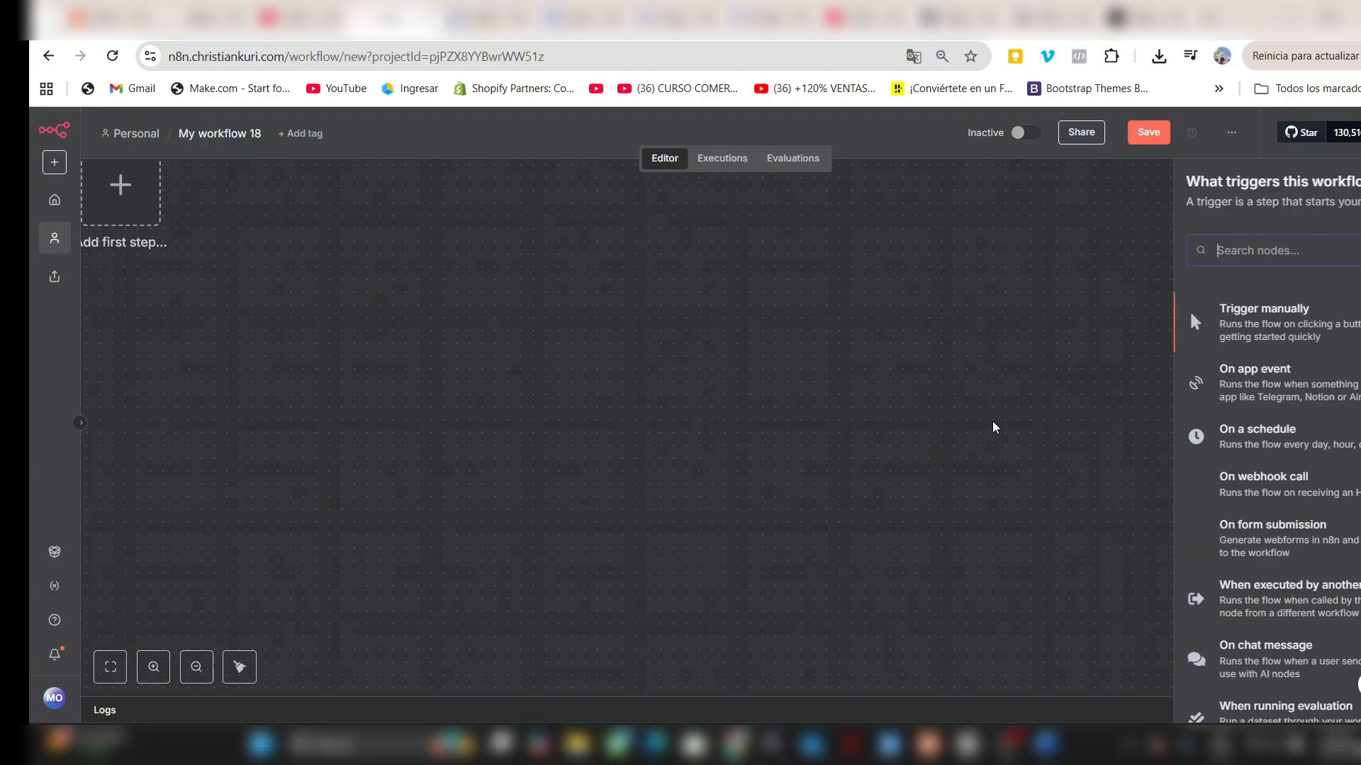
pyautogui.click(1106, 308)
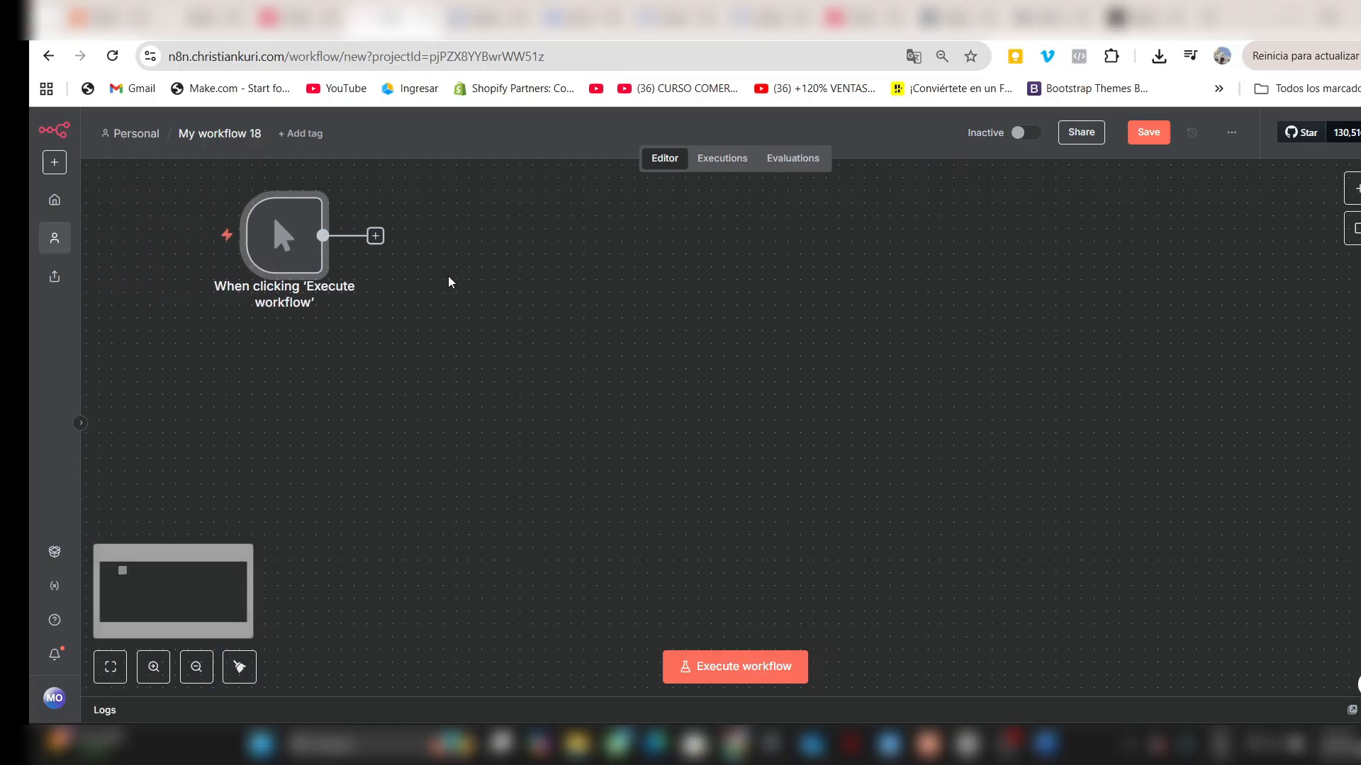
# - Add an HTTP Request node after the manual trigger and set its method to POST
pyautogui.write('htt')
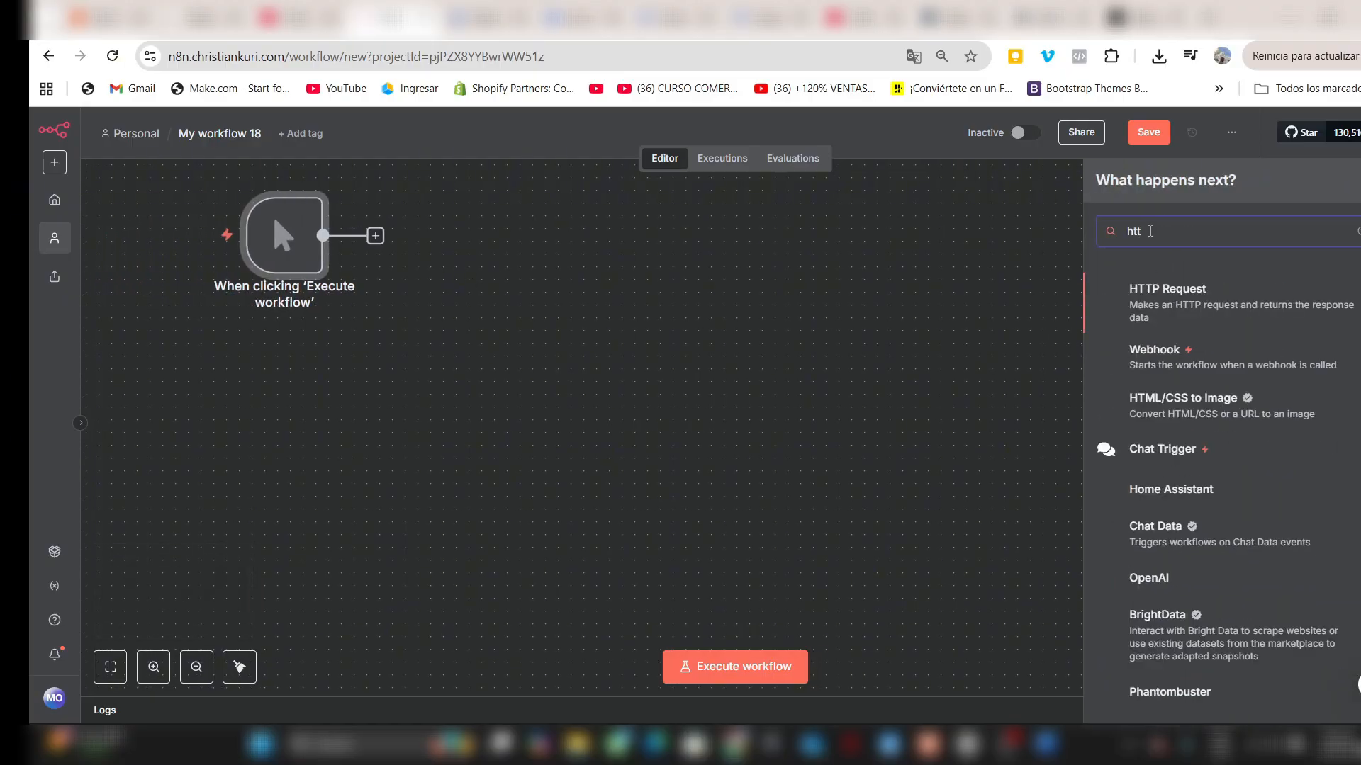
pyautogui.press('Return')
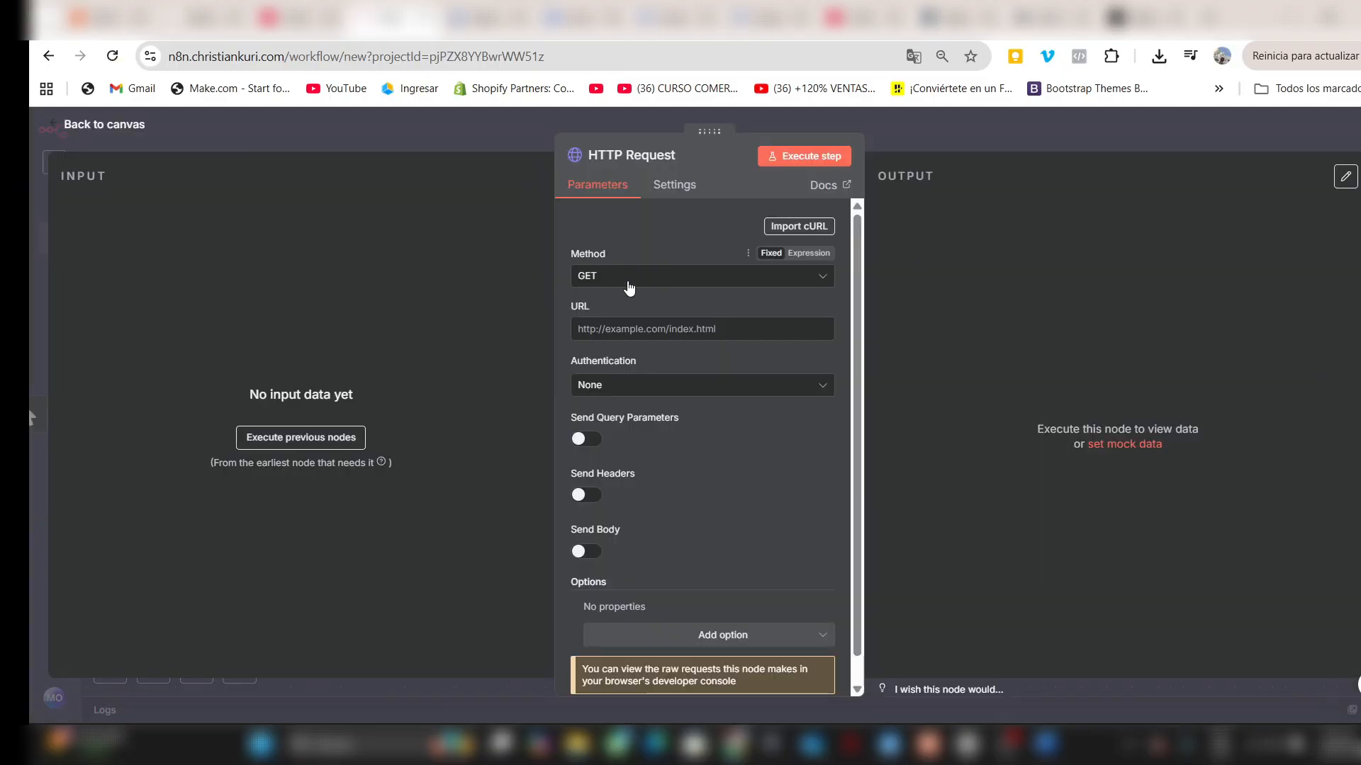
pyautogui.click(628, 283)
pyautogui.click(602, 452)
pyautogui.click(636, 284)
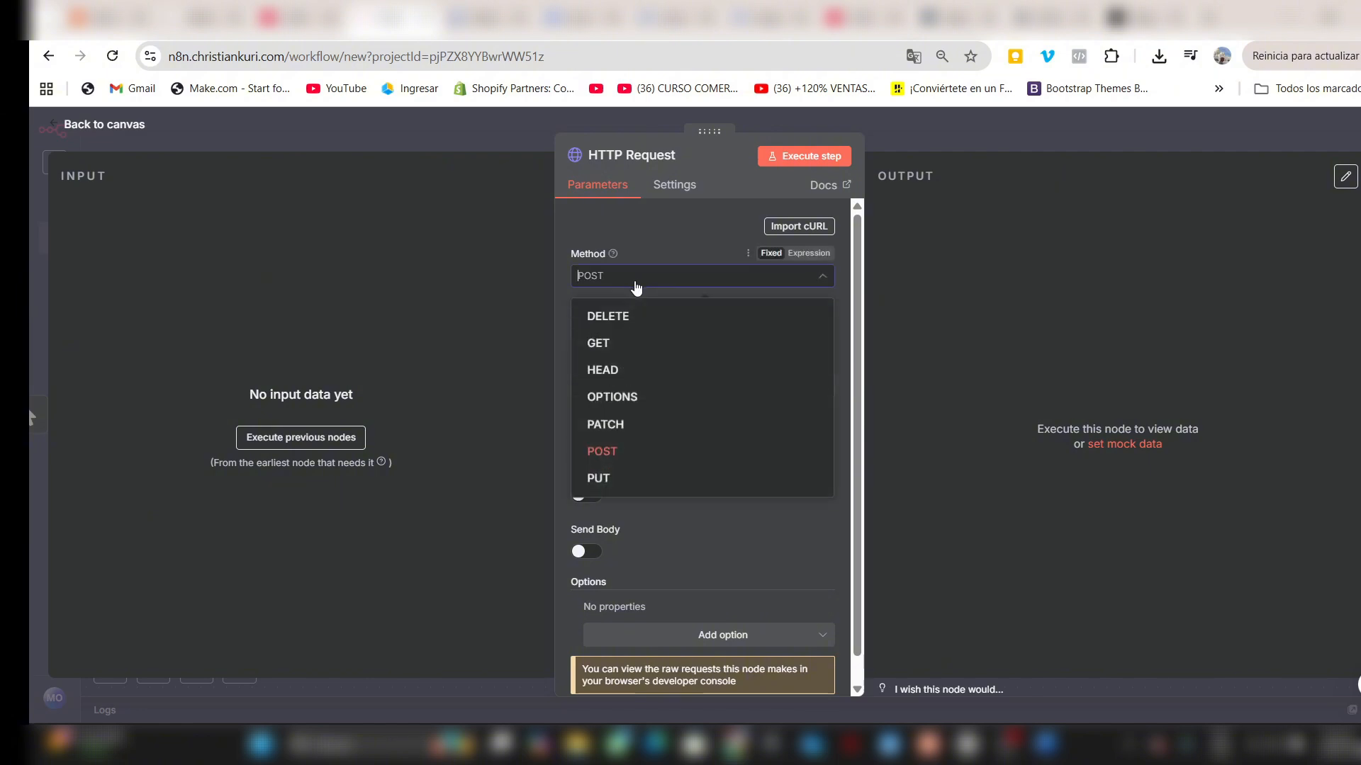
pyautogui.click(630, 242)
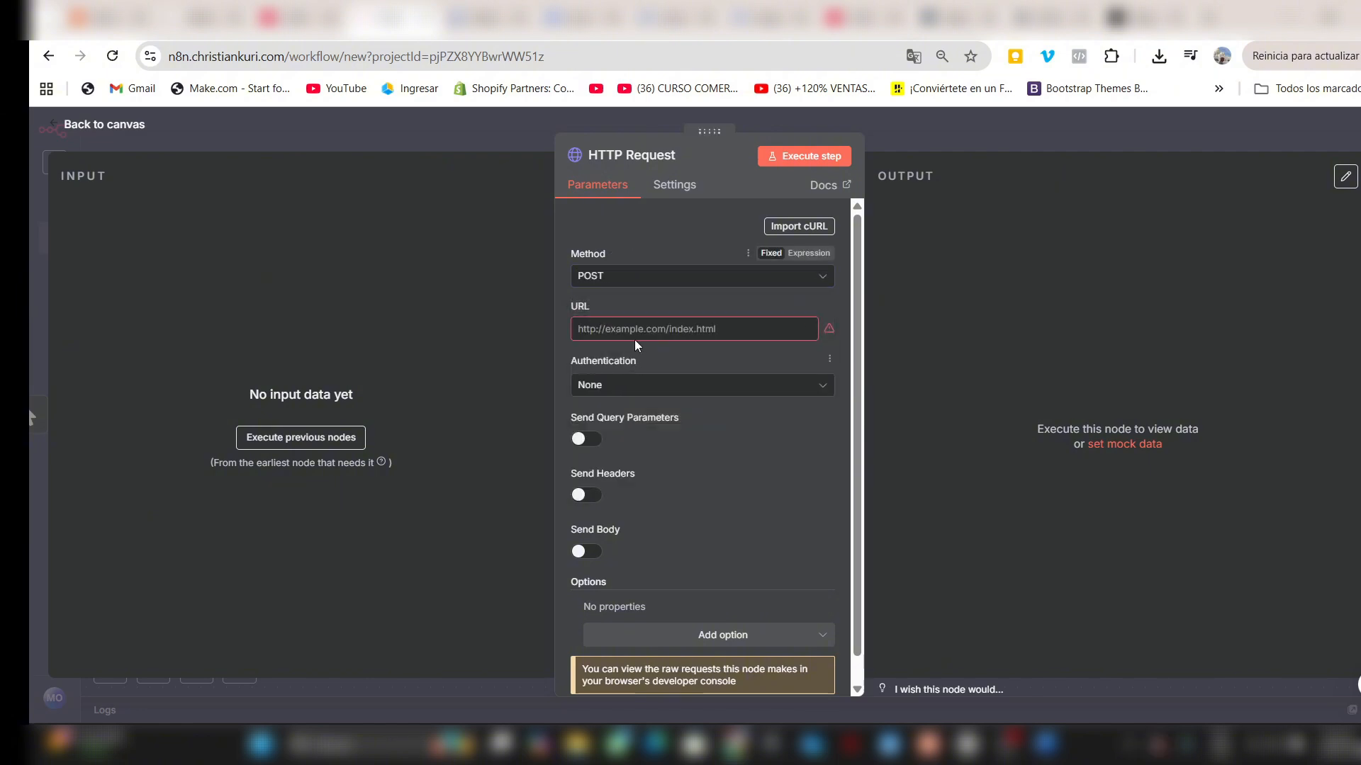
# - Paste the Cloud Run service URL as the request URL and open it in the expanded URL editor
pyautogui.click(636, 335)
pyautogui.hotkey('ctrl', 'v')
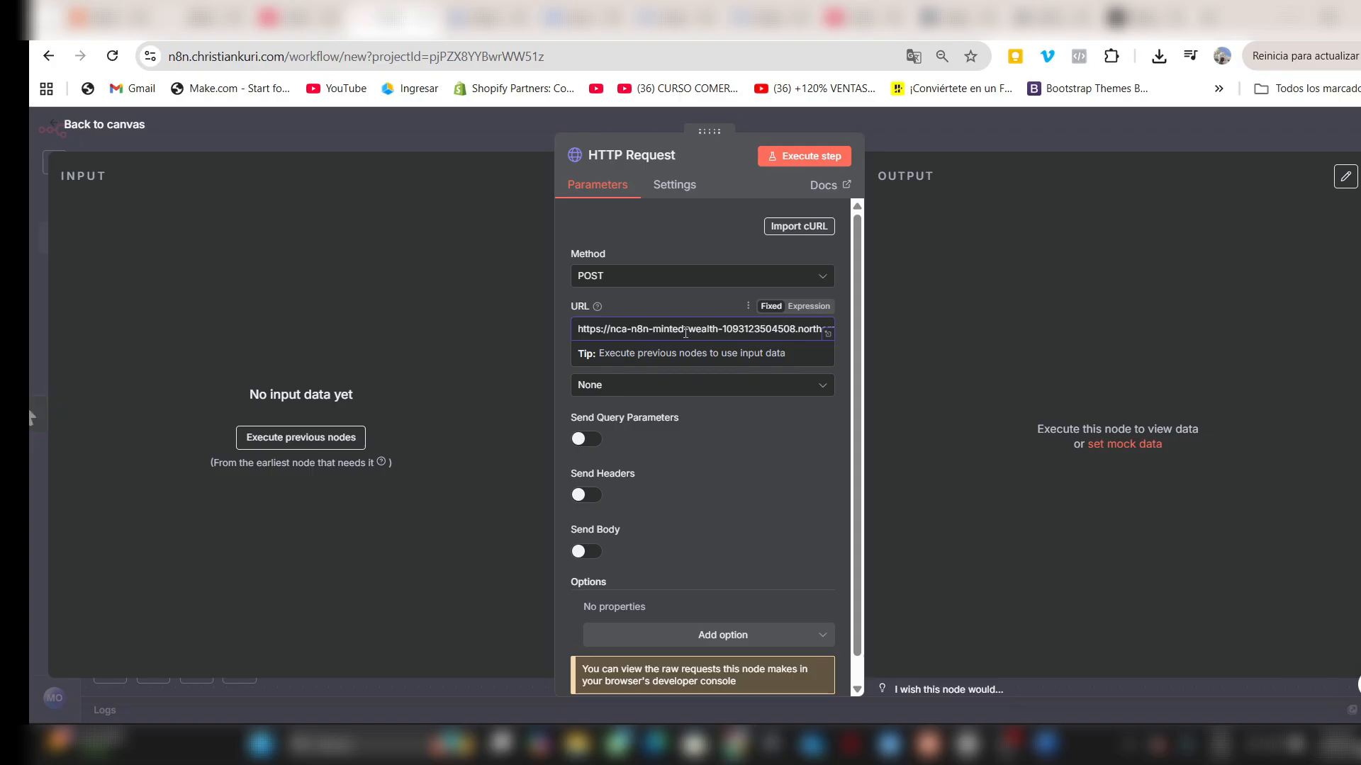
pyautogui.hscroll(2, 687, 330)
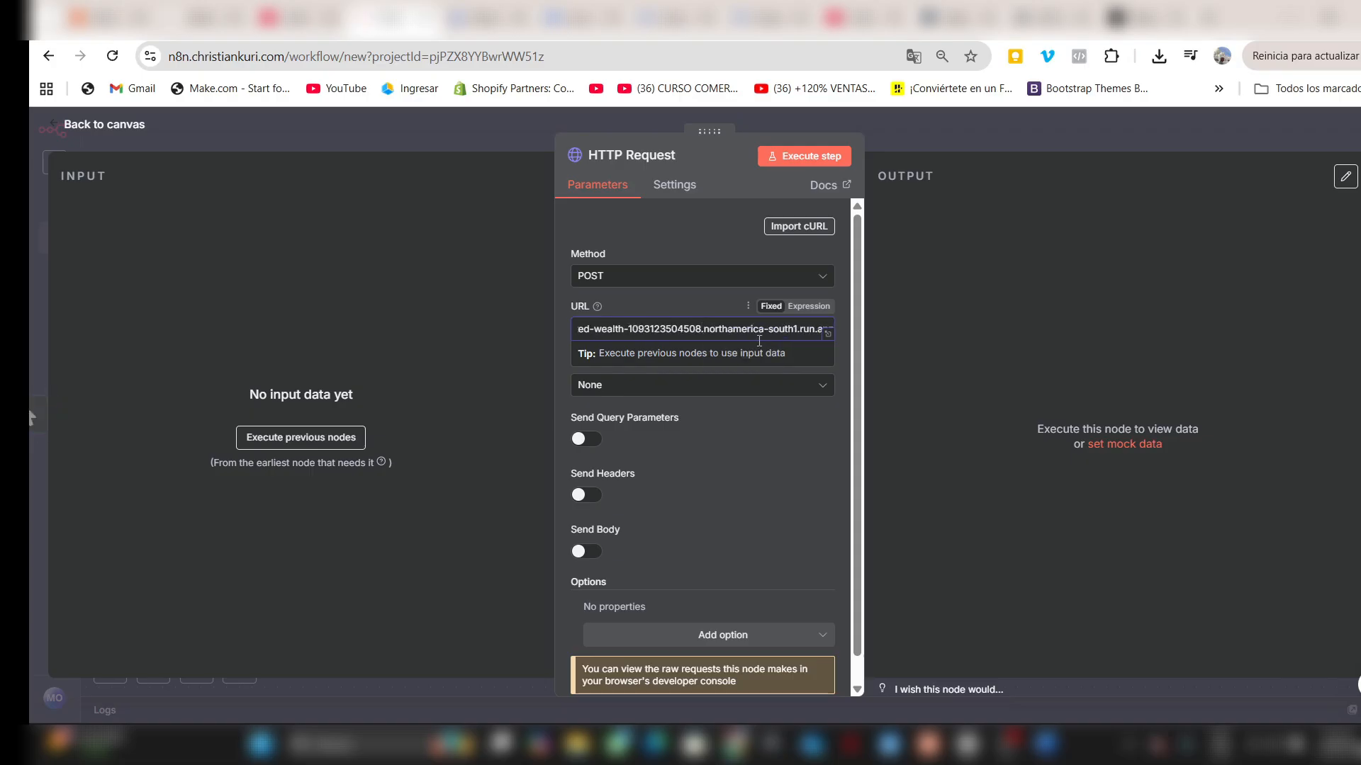
pyautogui.click(828, 334)
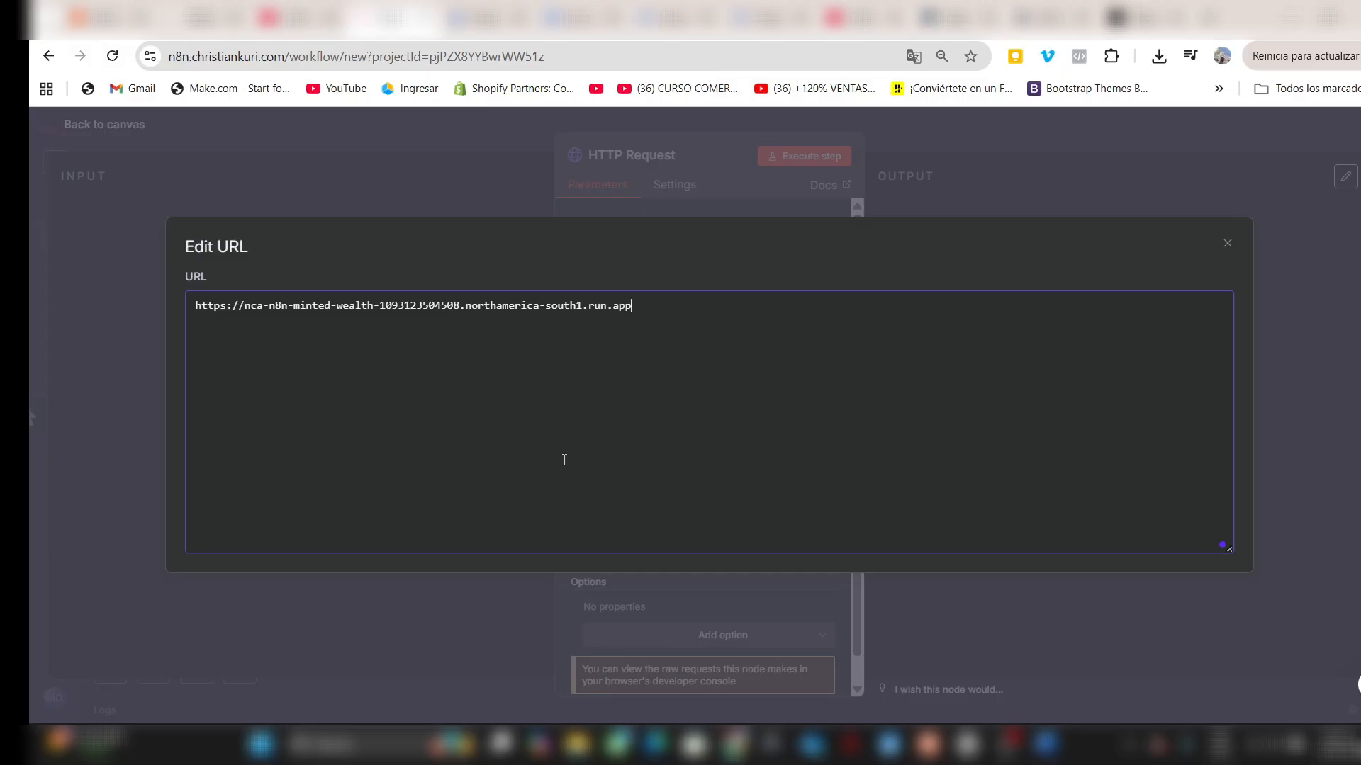
# - Switch to the toolkit's GitHub README and copy the /v1/ffmpeg/compose path from the API Endpoints section
pyautogui.click(191, 17)
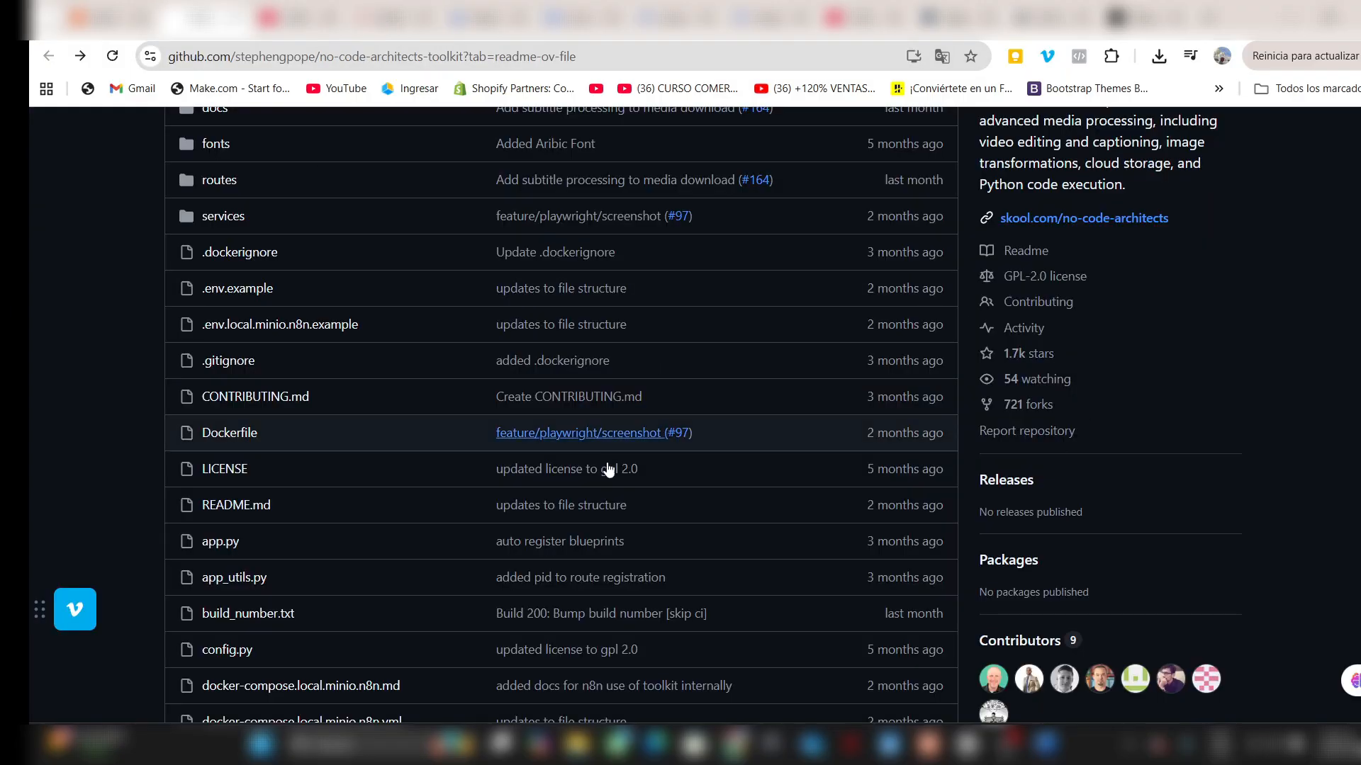
pyautogui.scroll(4, 376, 572)
pyautogui.scroll(-20, 396, 537)
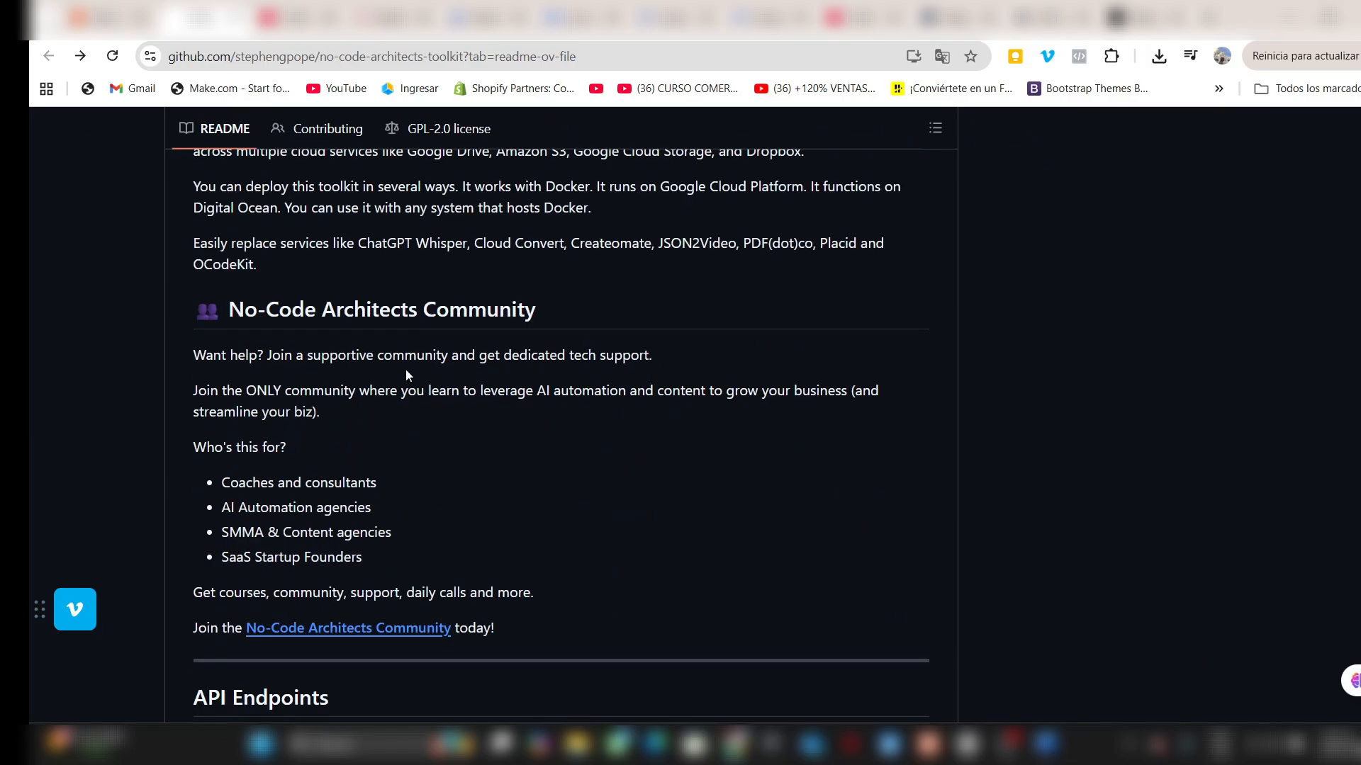
pyautogui.scroll(2, 405, 371)
pyautogui.scroll(-2, 276, 347)
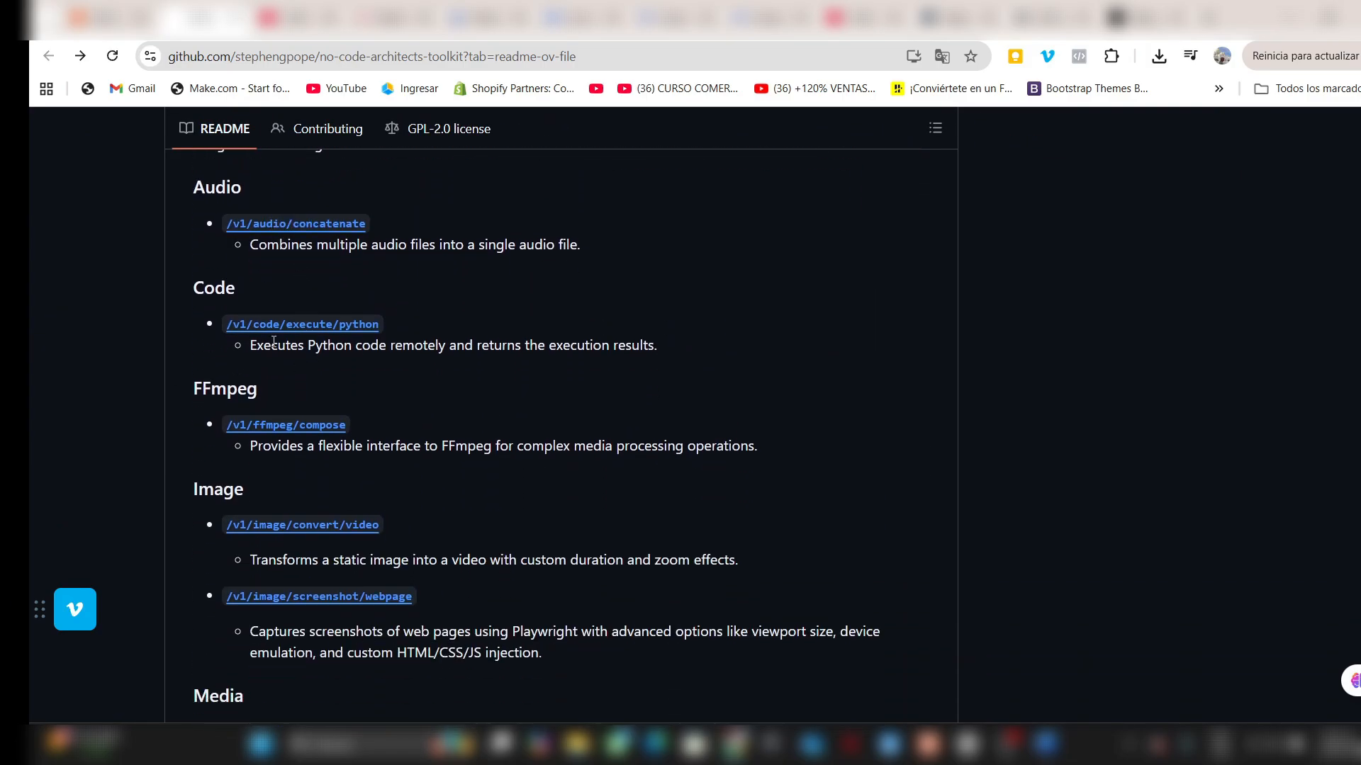
pyautogui.scroll(1, 301, 510)
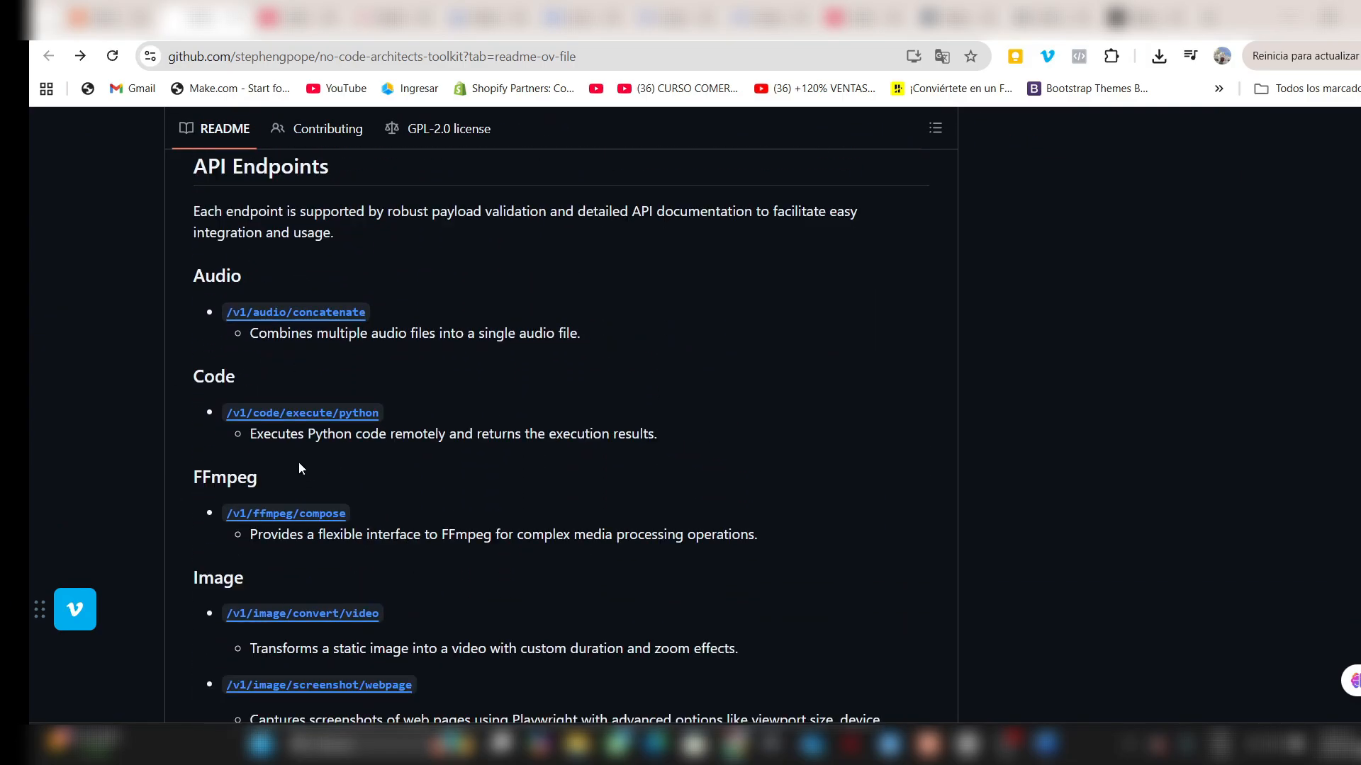
pyautogui.moveTo(226, 514); pyautogui.dragTo(325, 514)
pyautogui.click(356, 517)
# - Switch back to n8n, append /v1/ffmpeg/compose to the Cloud Run service URL, and close the expanded URL editor
pyautogui.click(394, 18)
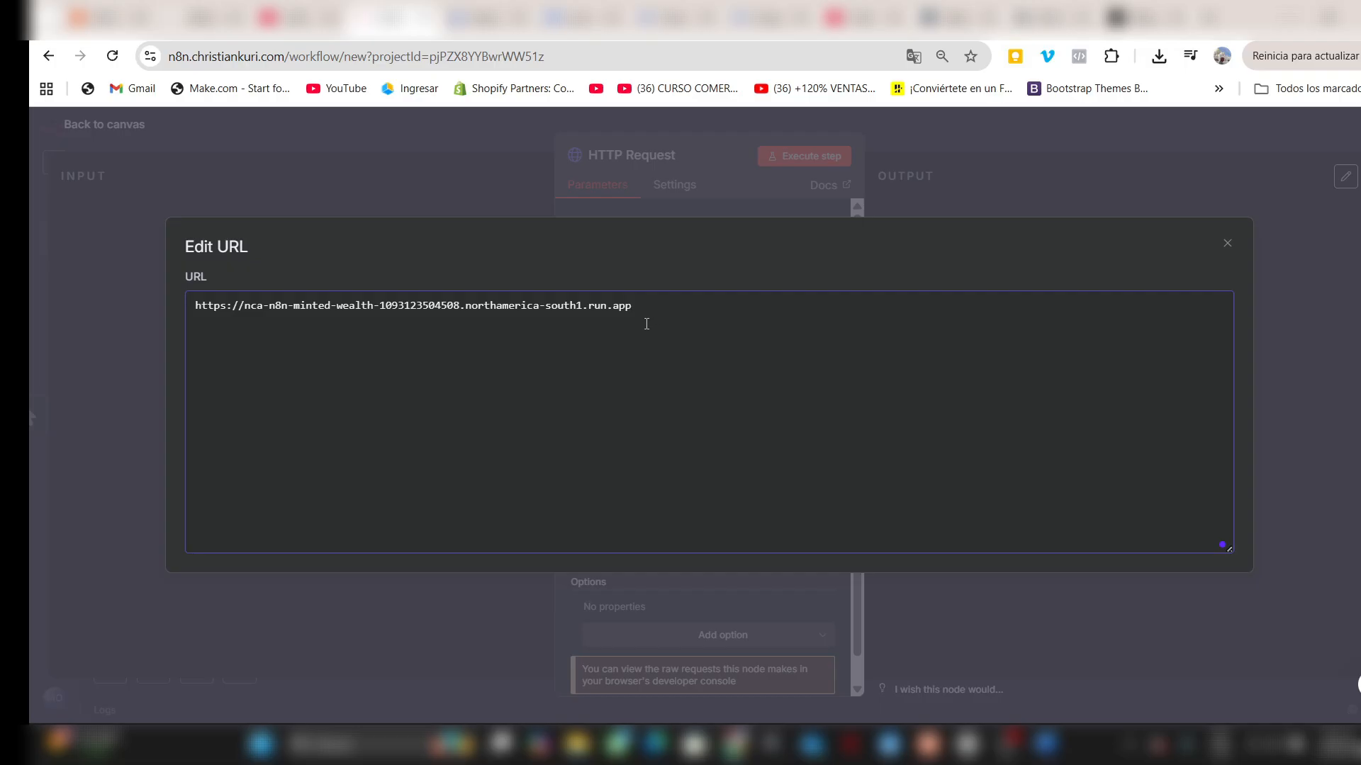
pyautogui.write('/v1/ffmpeg/compose')
pyautogui.click(654, 198)
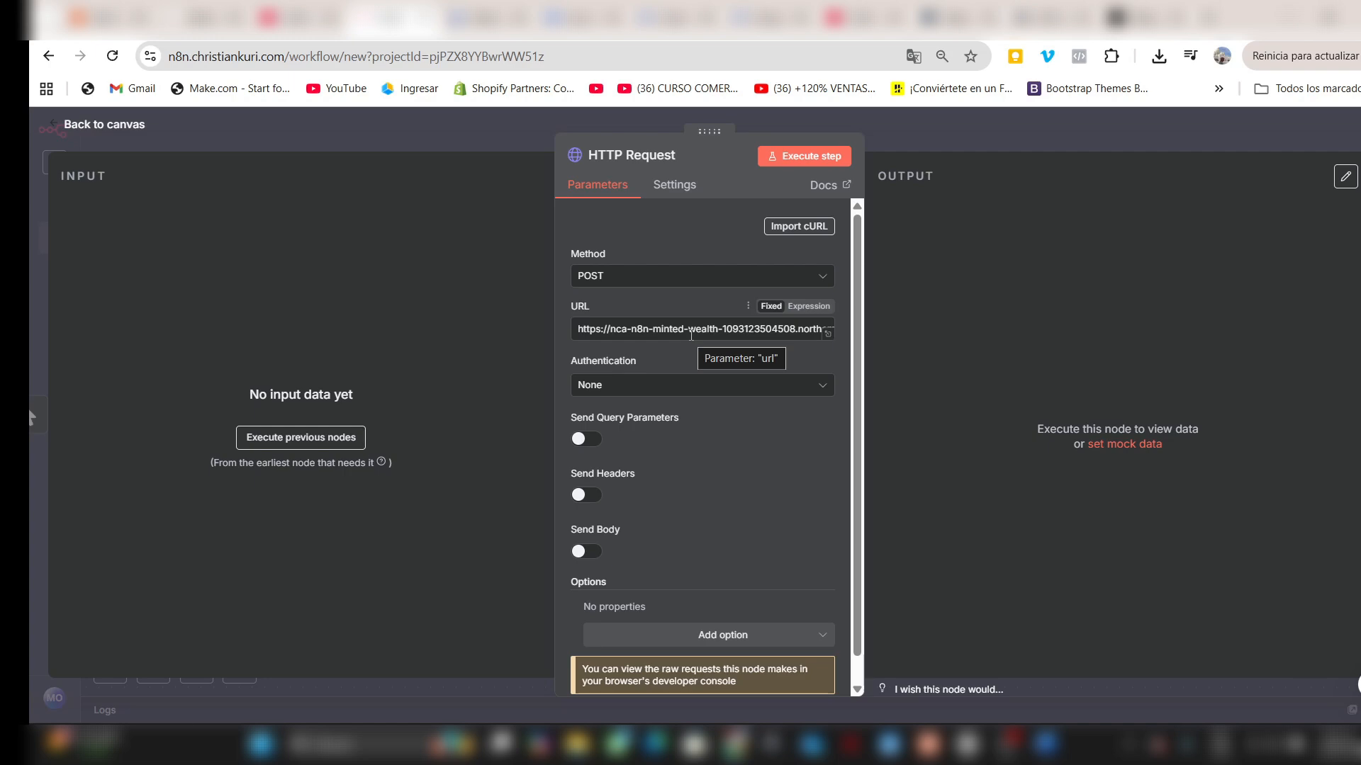
# - Return to GitHub and examine the FFmpeg Compose endpoint documentation, including its headers, body parameters and example request
pyautogui.click(213, 17)
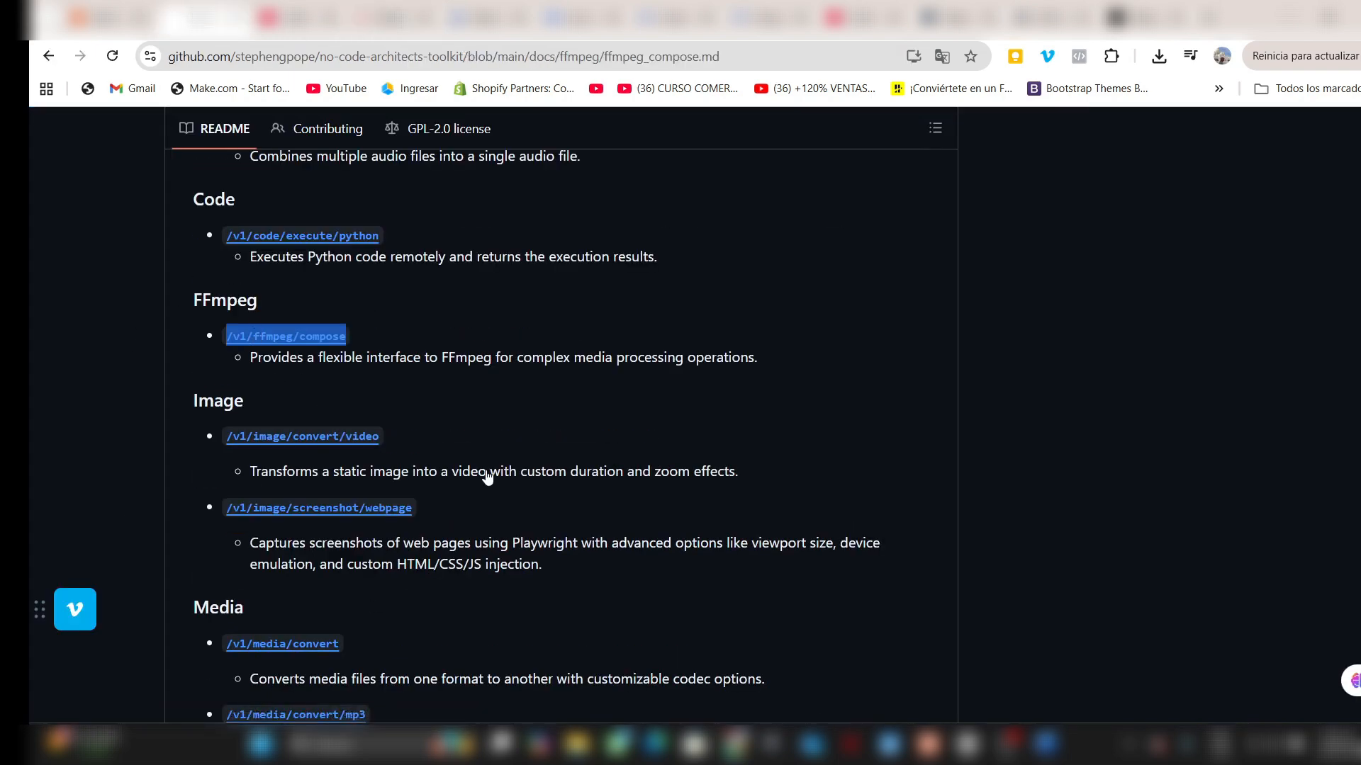
pyautogui.scroll(-15, 708, 547)
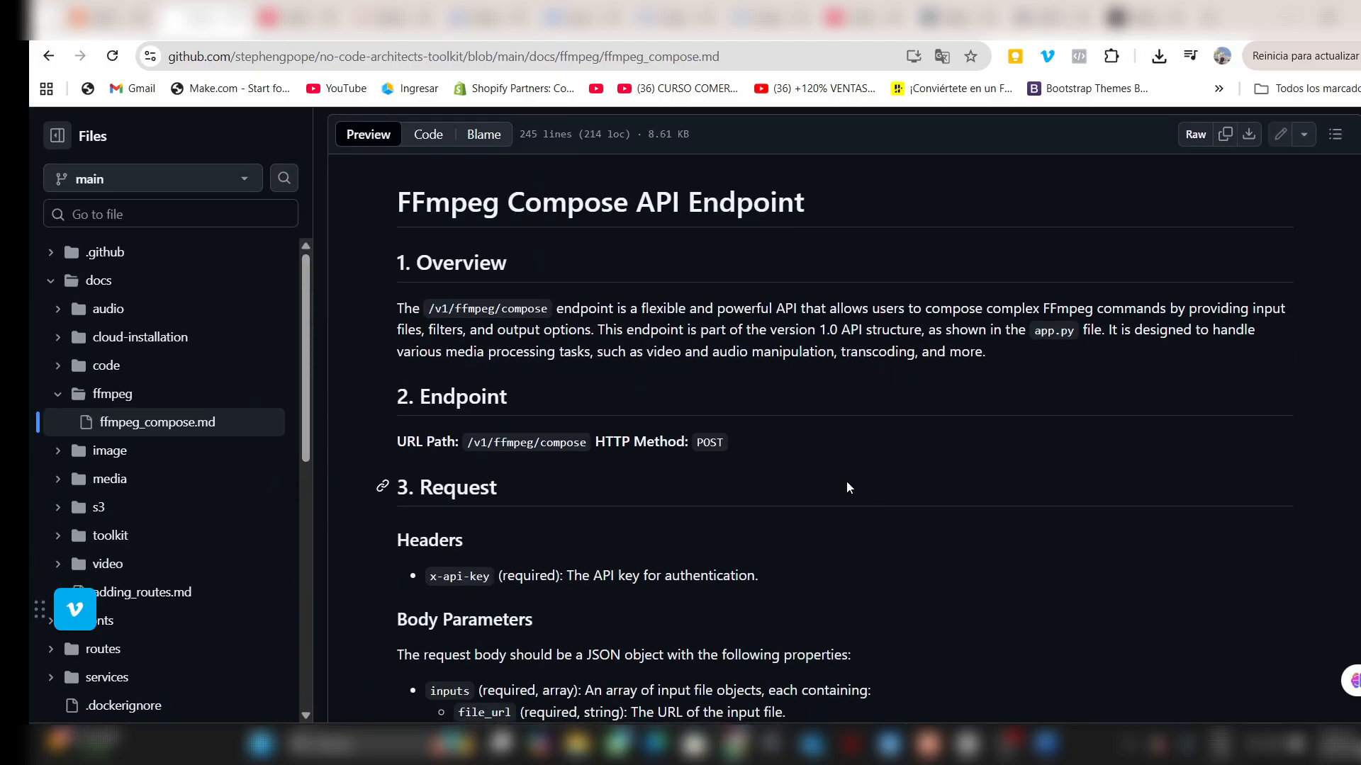
pyautogui.scroll(-3, 946, 356)
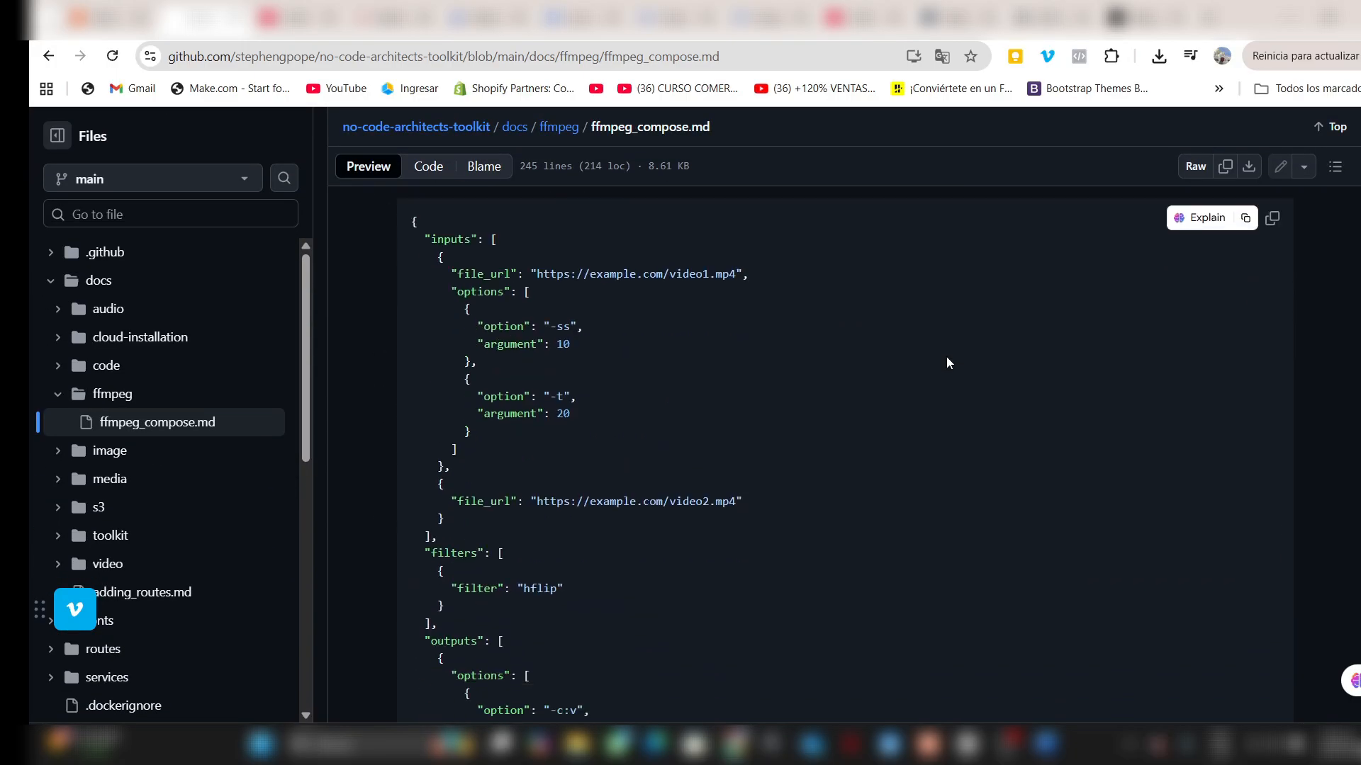
# - Go back to the toolkit README and review the available API endpoints, from video and toolkit to media, image and audio
pyautogui.hotkey('alt', 'Left')
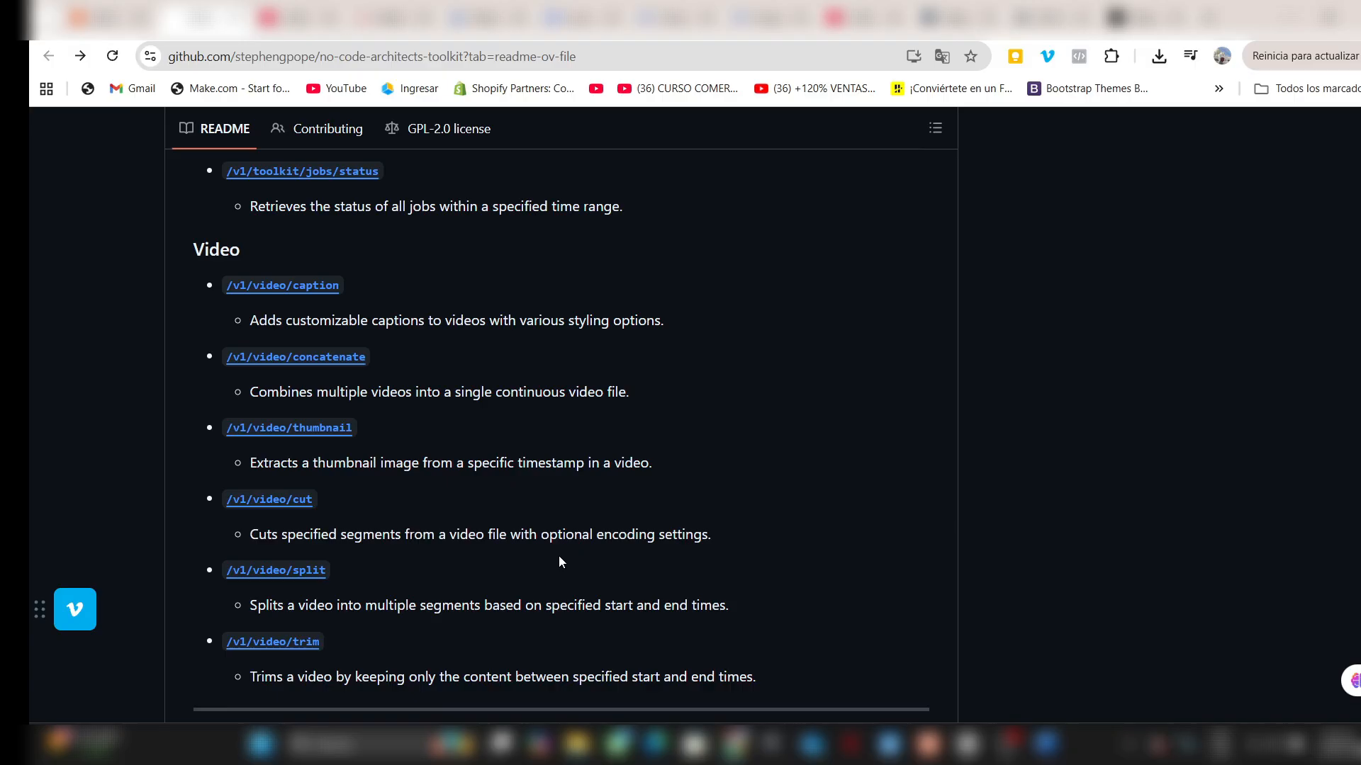
pyautogui.scroll(-2, 557, 556)
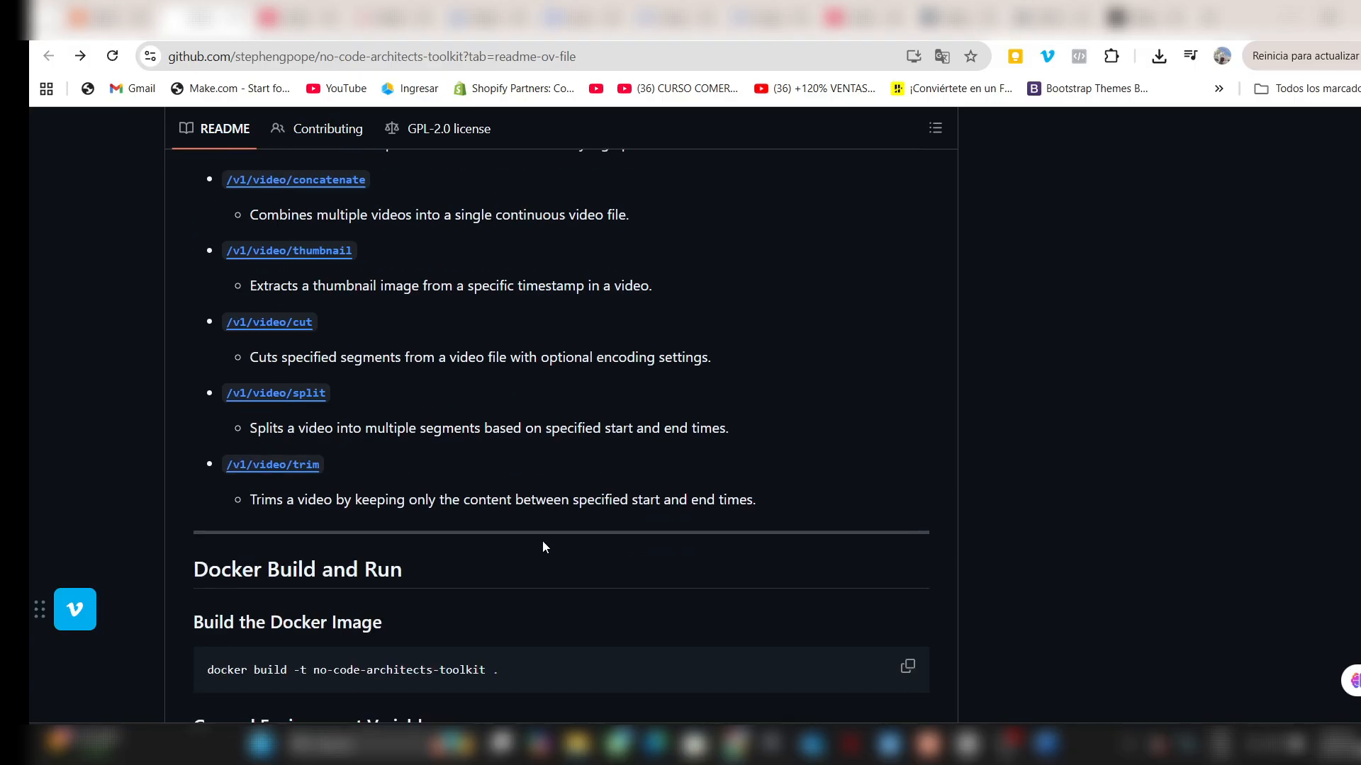
pyautogui.scroll(9, 535, 549)
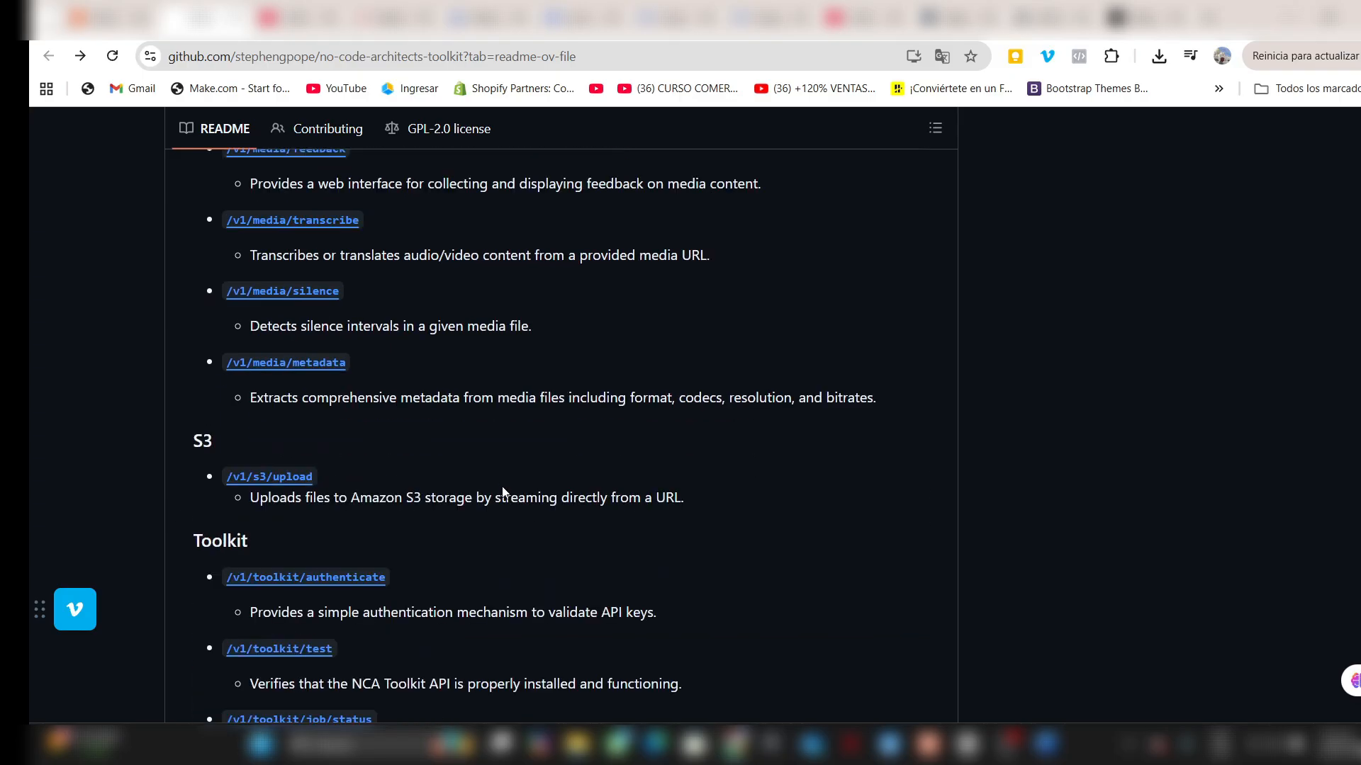
pyautogui.scroll(1, 494, 478)
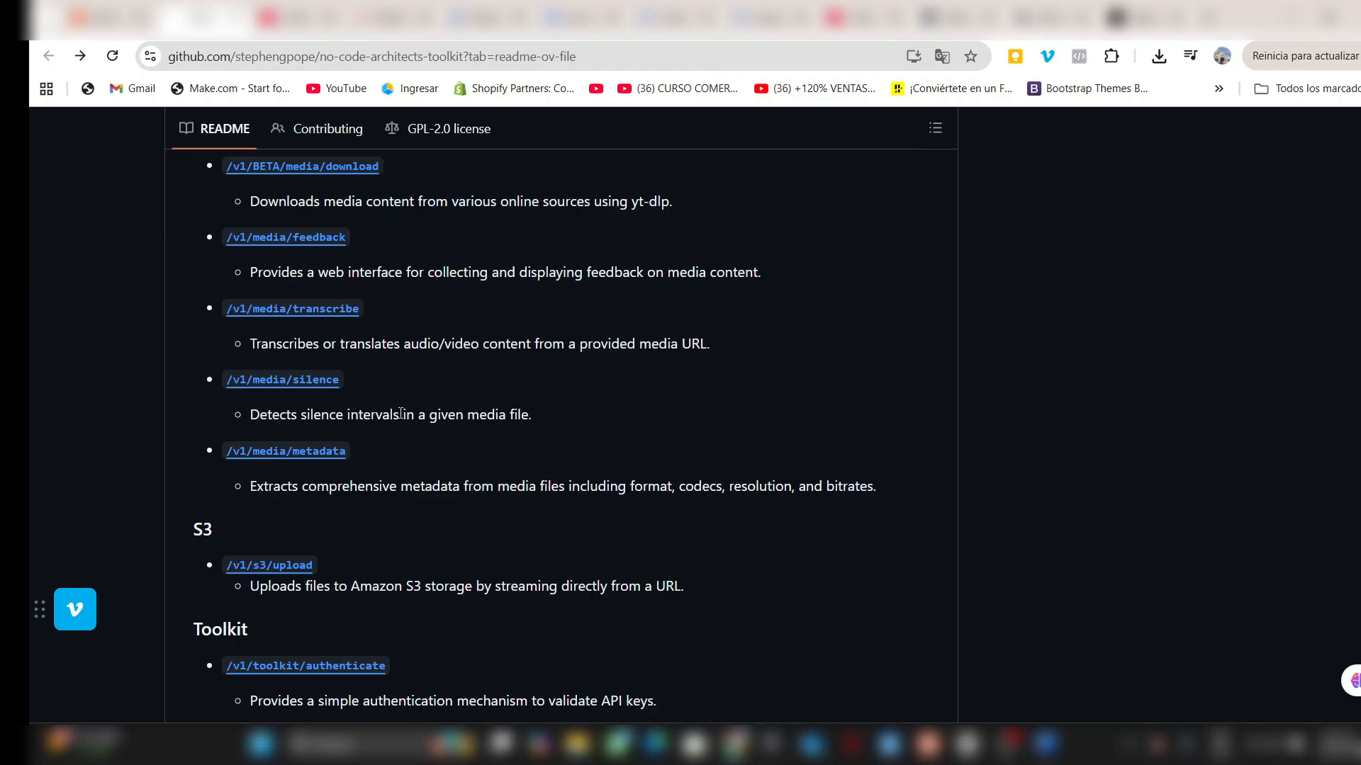
pyautogui.scroll(8, 418, 435)
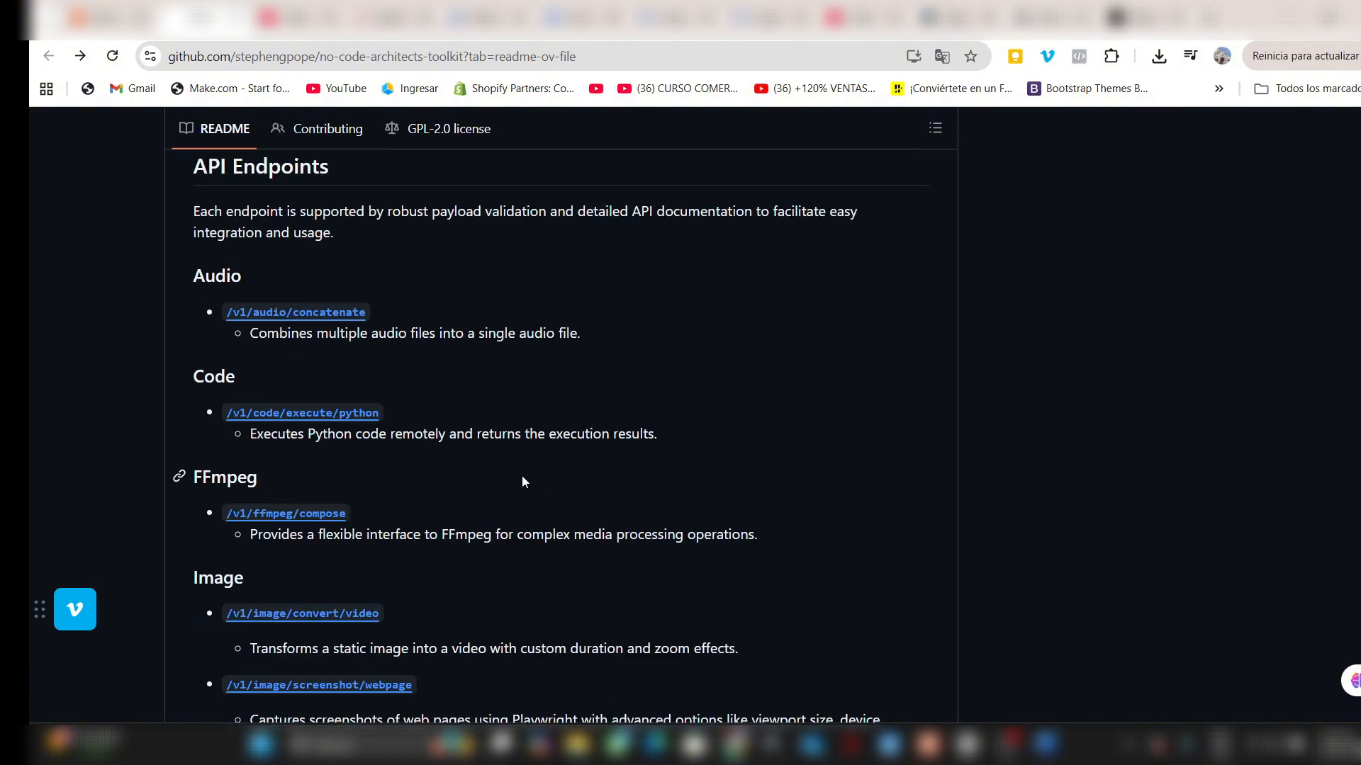